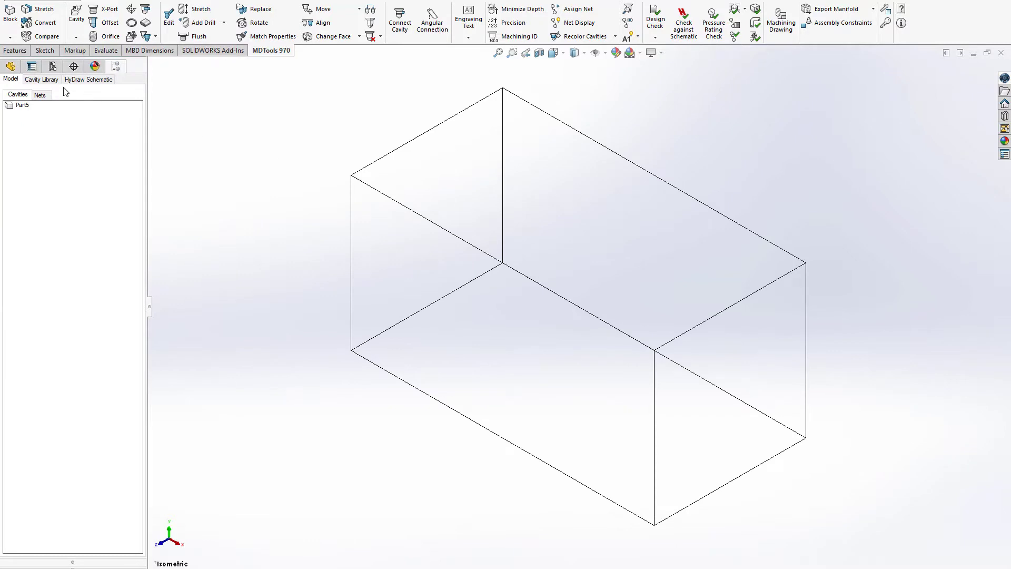
Step: Choose the D03 footprint from the cavity library and assign net A1 to port A and net B1 to port B
click(42, 79)
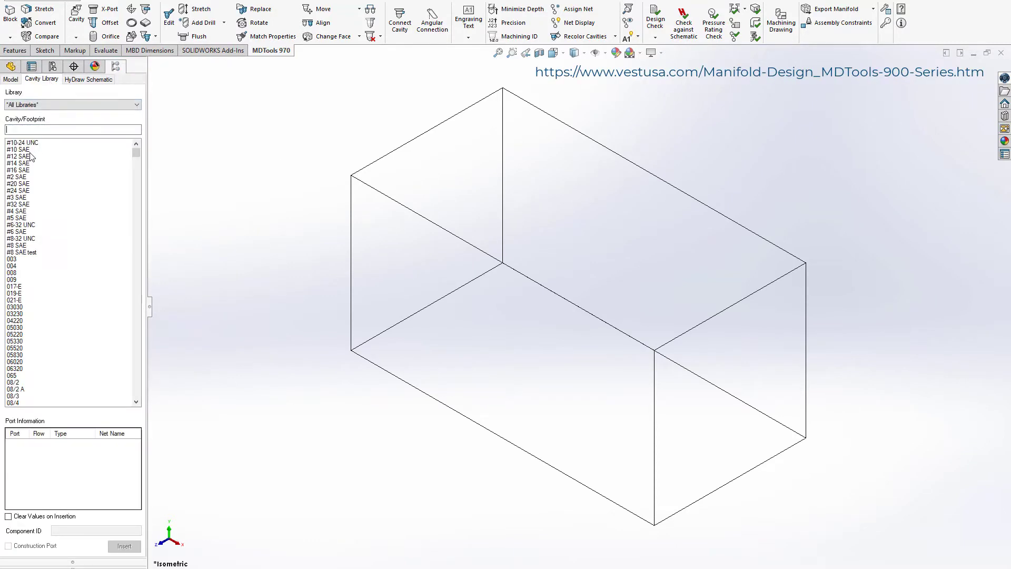
text(d03)
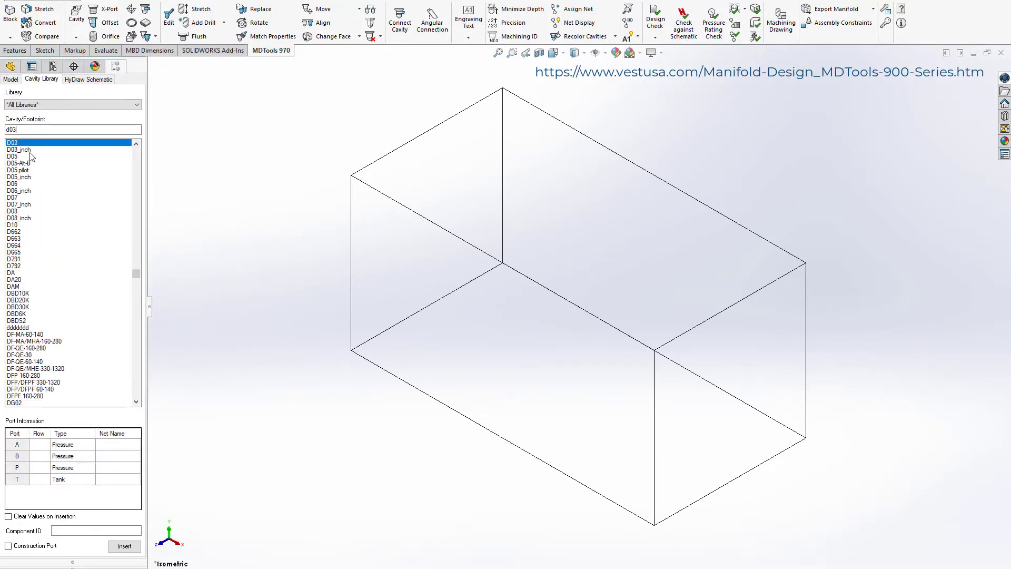
click(114, 446)
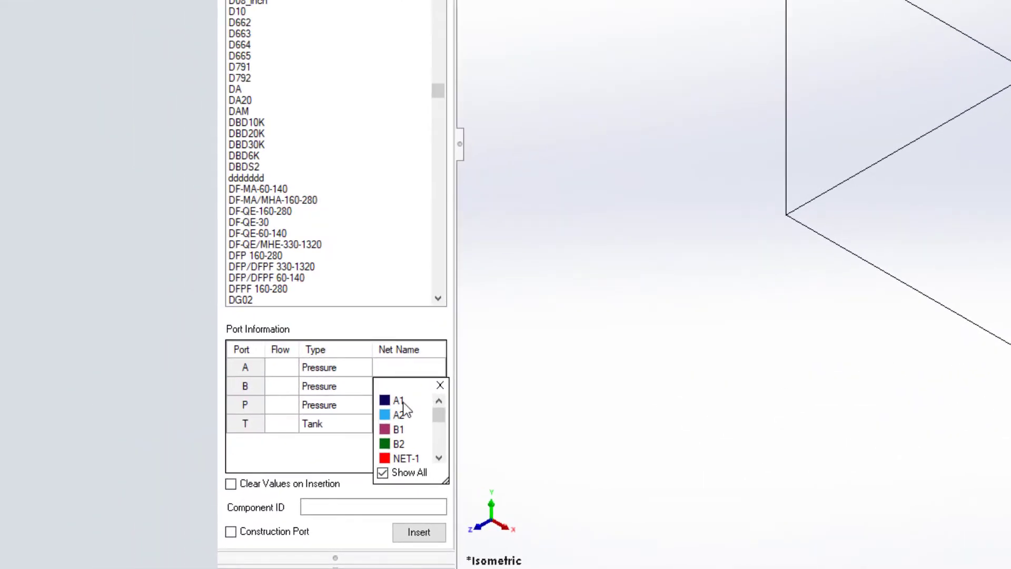
click(399, 401)
click(406, 386)
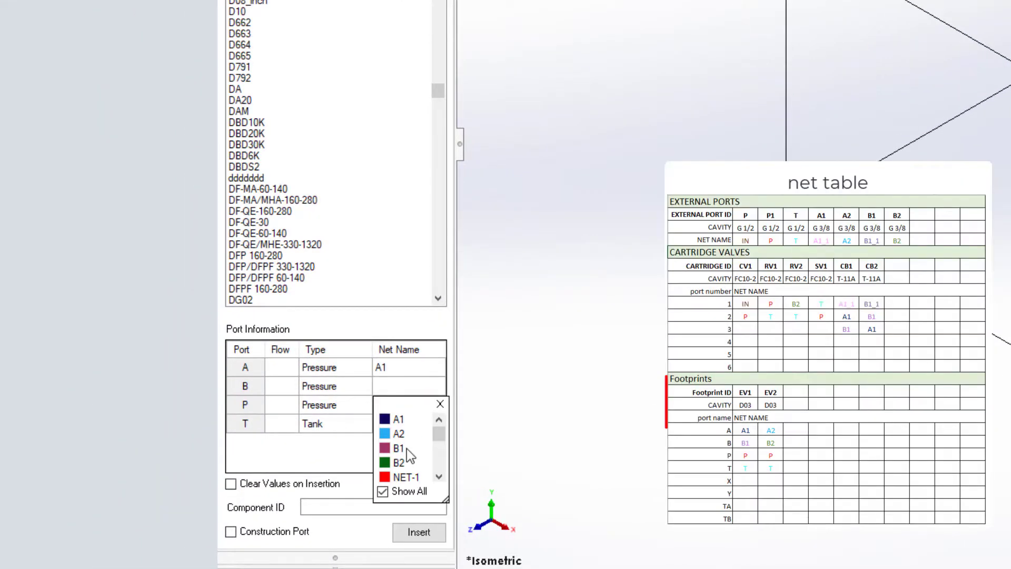
click(399, 448)
Step: Assign net P to port P and net T to port T of the D03 footprint
click(403, 405)
scroll(440, 495, down, 8)
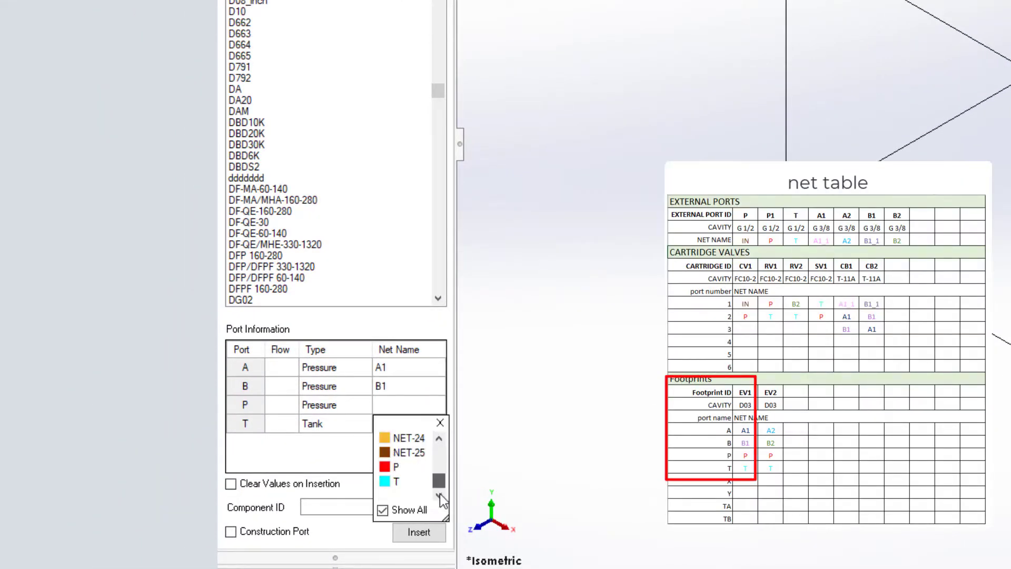
click(395, 467)
click(410, 435)
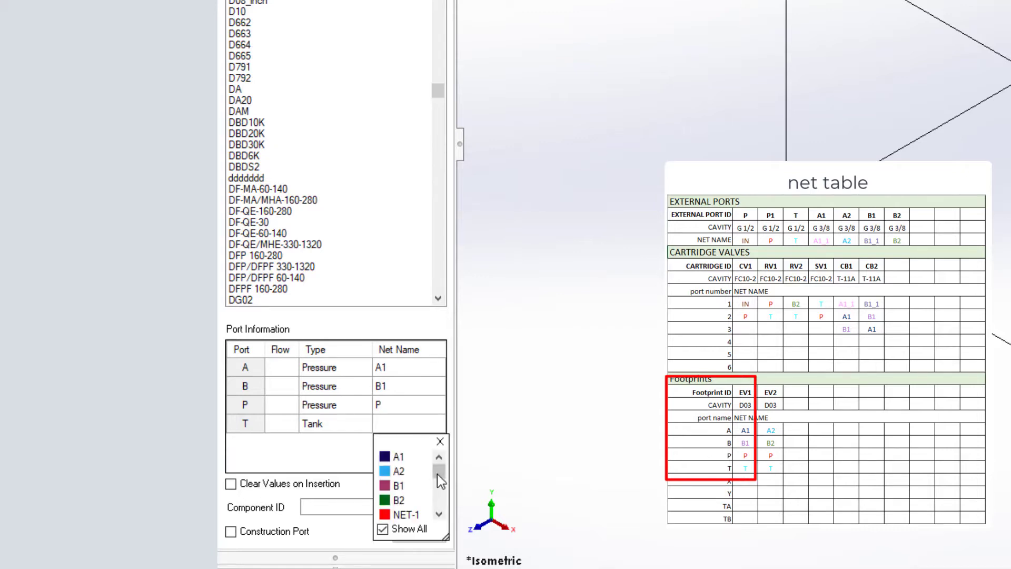
scroll(437, 474, down, 8)
click(399, 497)
Step: Give the footprint the component ID EV1 and start inserting it
click(350, 506)
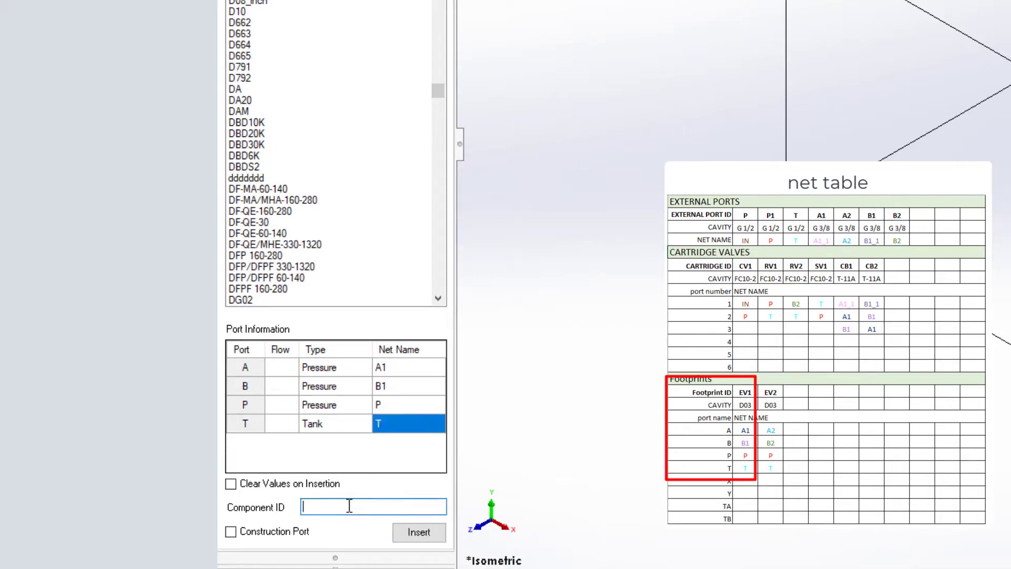
text(ev)
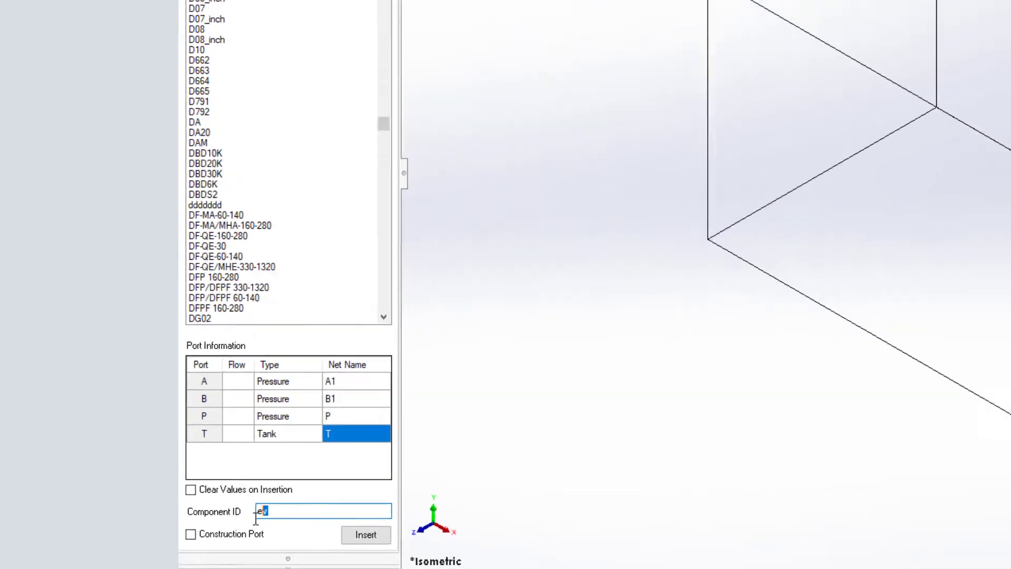
text(1)
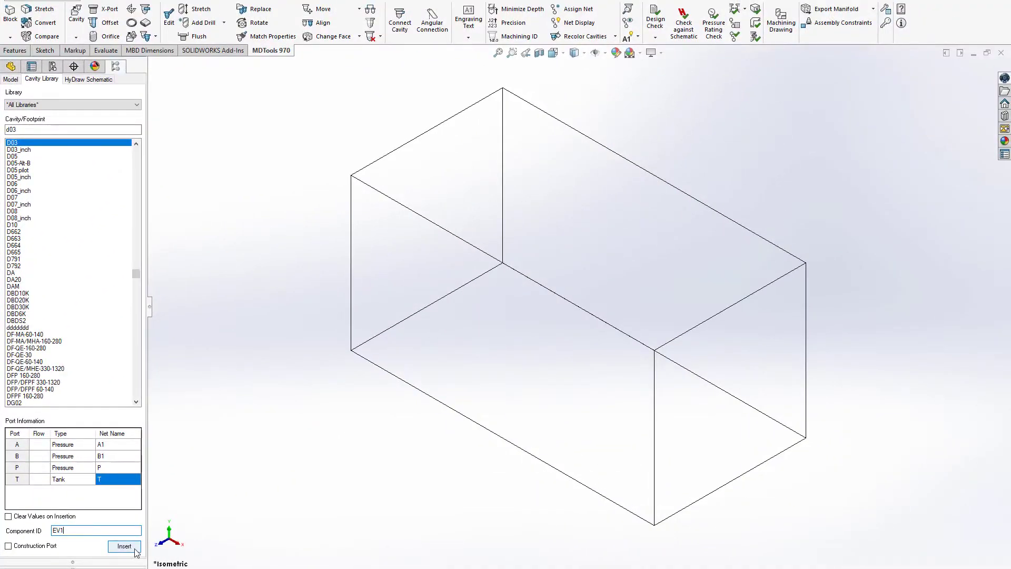
click(124, 546)
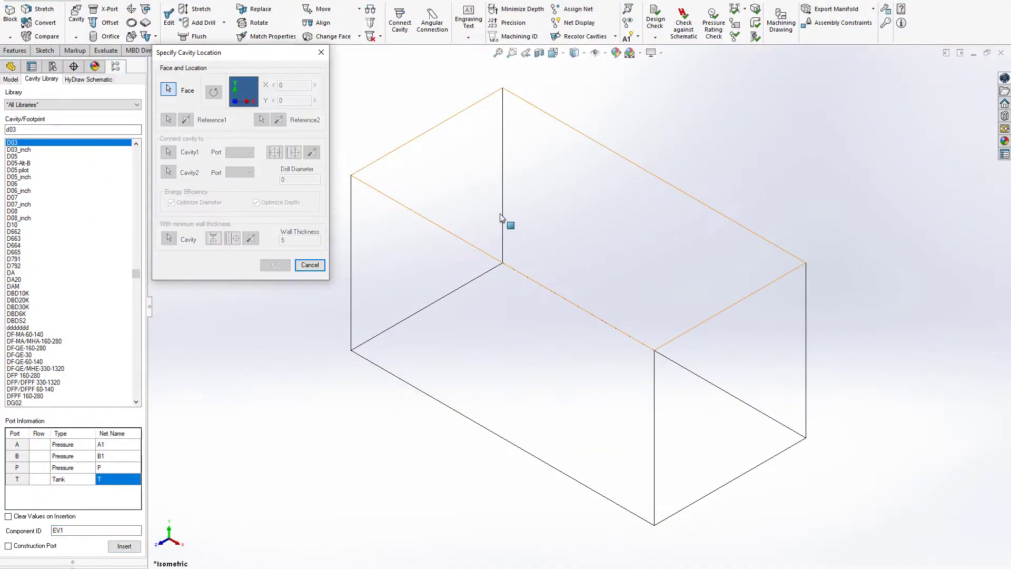
Step: Place the EV1 footprint rotated on the block's top face near one end, with its Y position set to 30
click(418, 155)
click(214, 92)
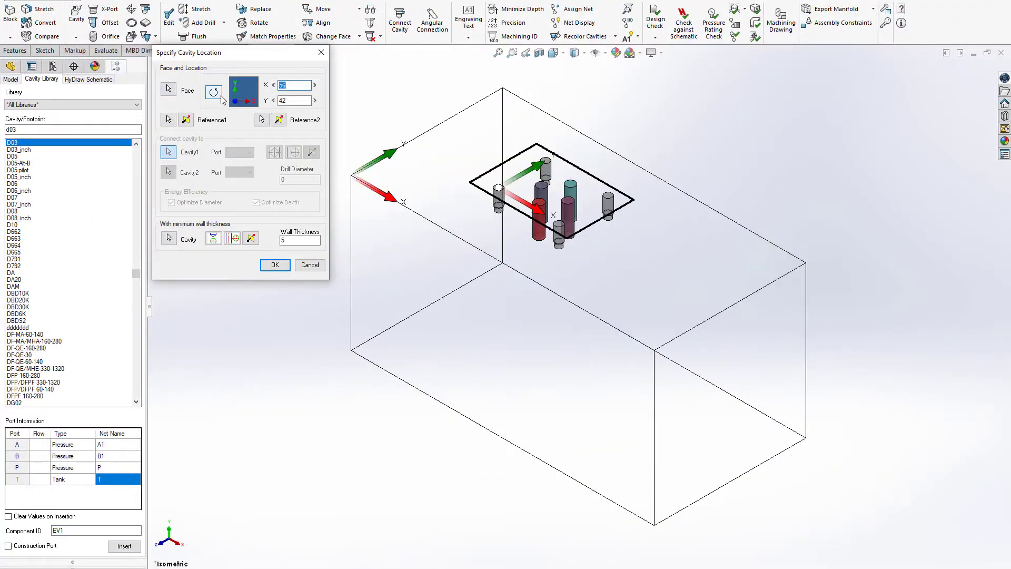
drag(498, 189, 507, 211)
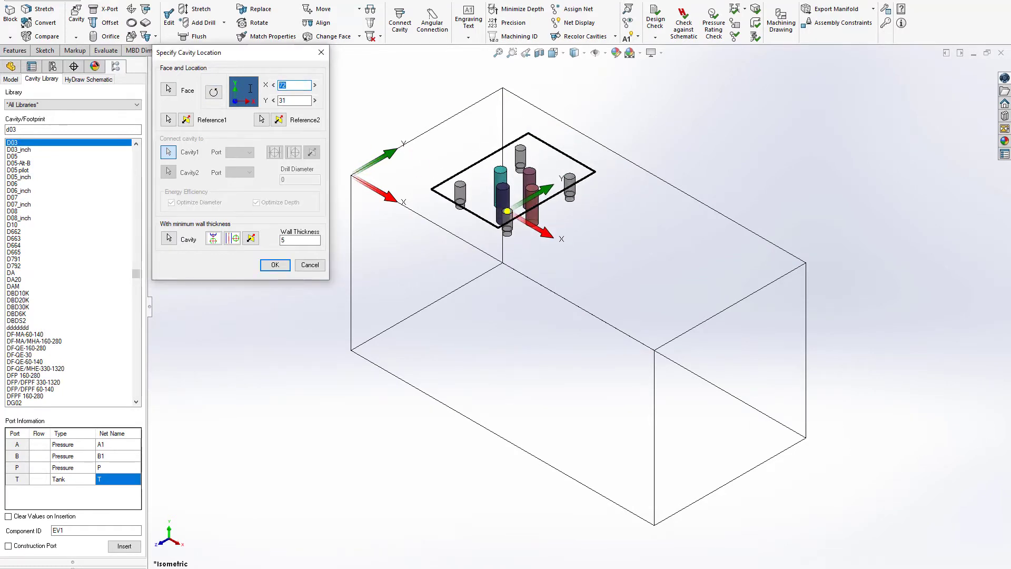
key(Tab)
text(30)
key(Return)
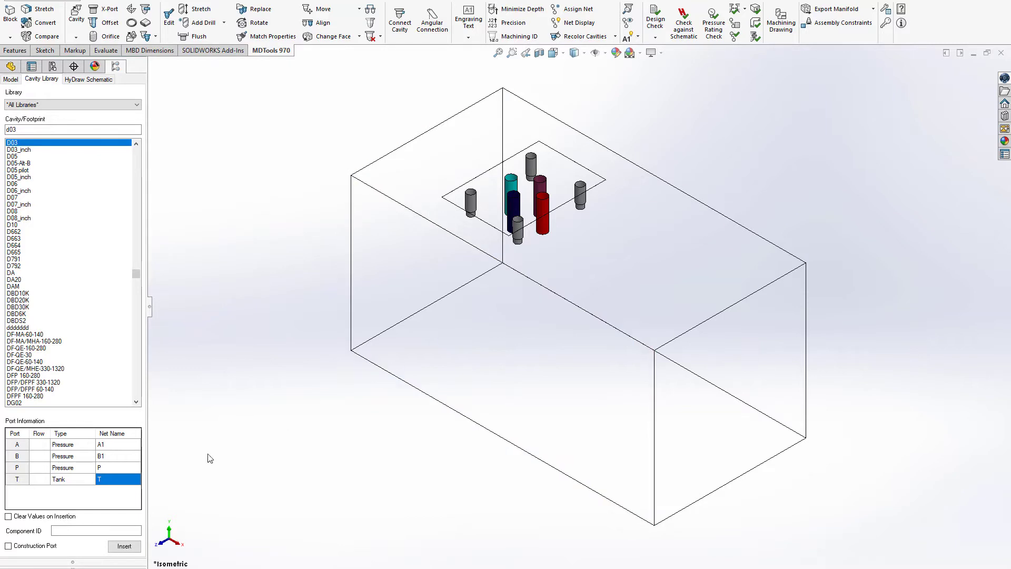
Step: Set the D03 footprint's port A net to A2, port B net to B2 and component ID to EV2, and start inserting it
click(112, 445)
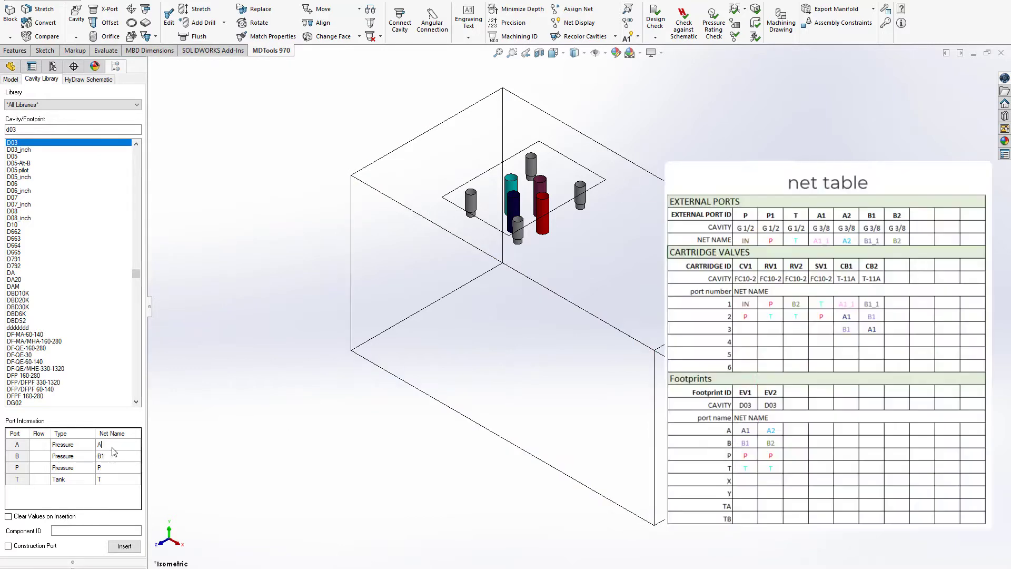
click(116, 457)
text(B2)
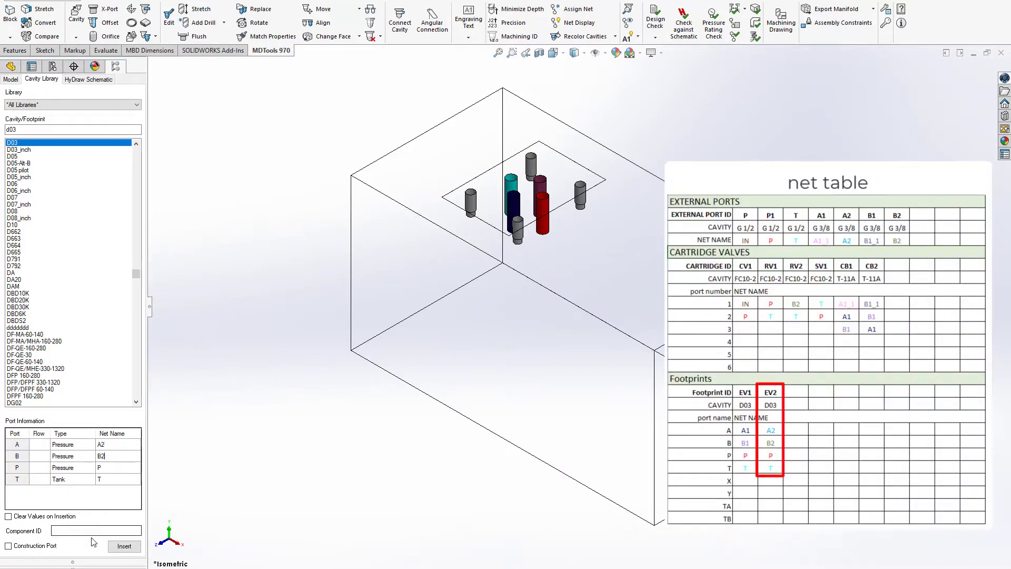
click(92, 531)
click(121, 546)
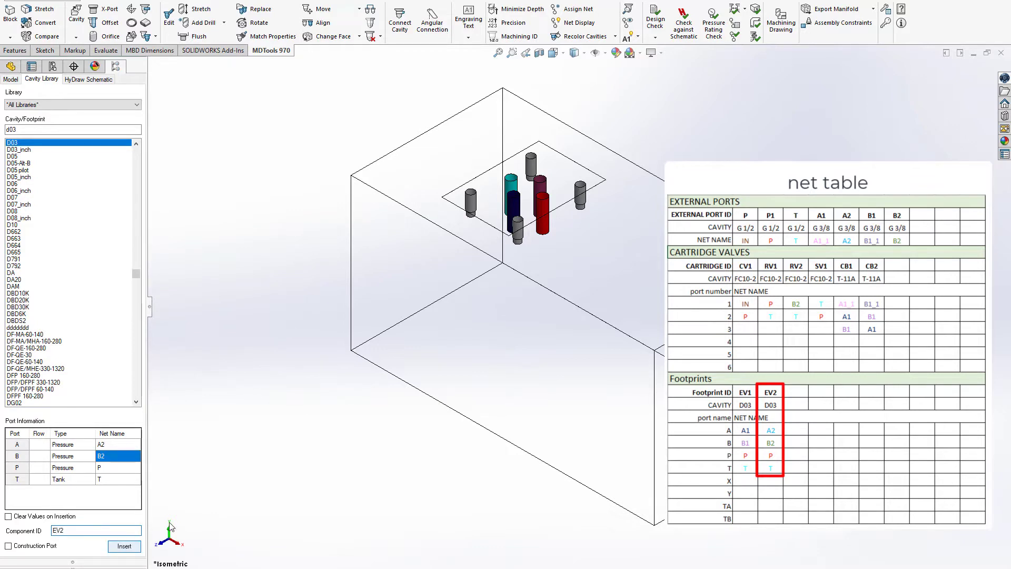
Step: Place the EV2 footprint rotated on the top face, offset X 50 and Y 0 from the first footprint's reference hole
click(596, 250)
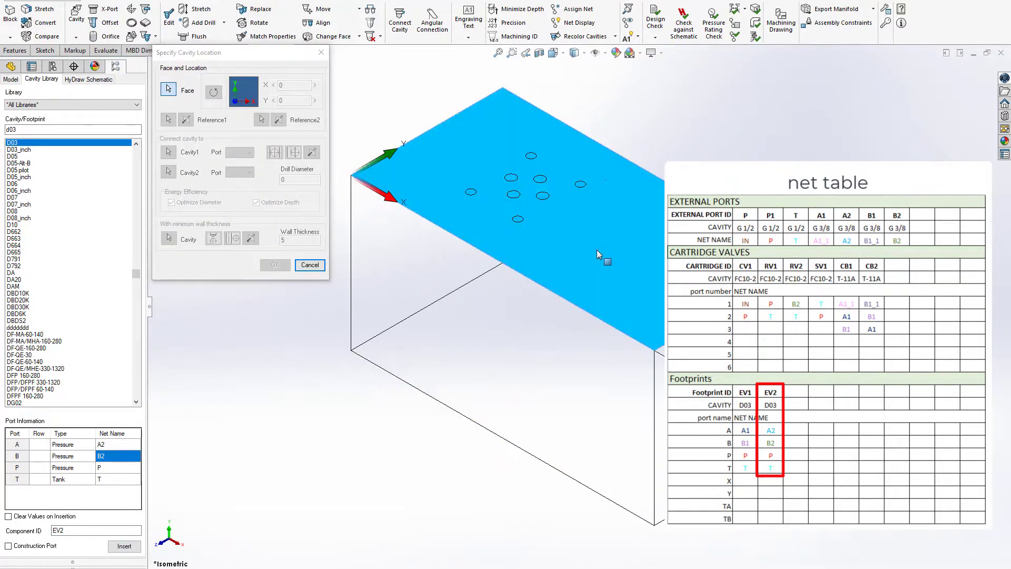
click(213, 92)
click(171, 122)
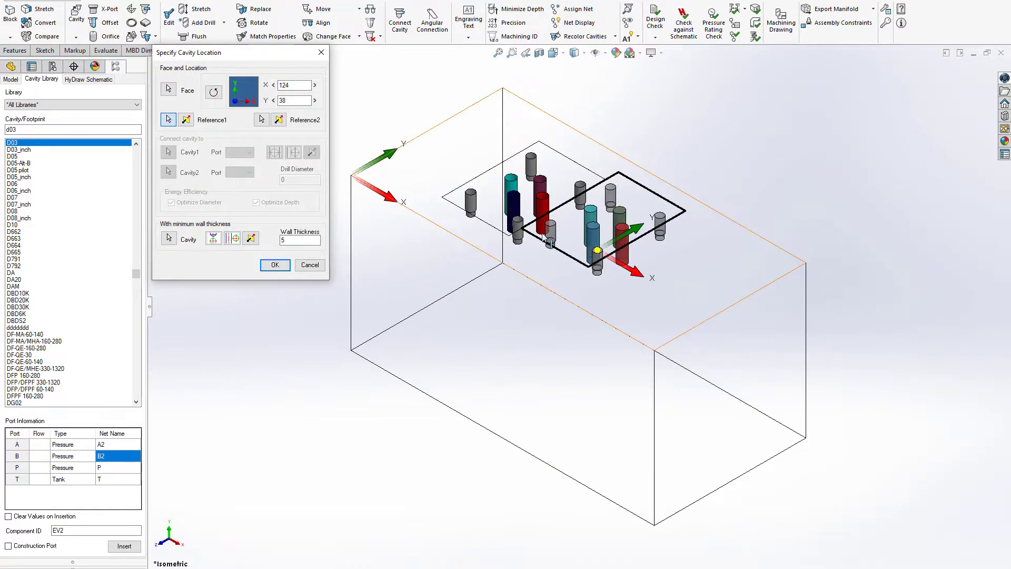
click(521, 234)
drag(293, 86, 244, 89)
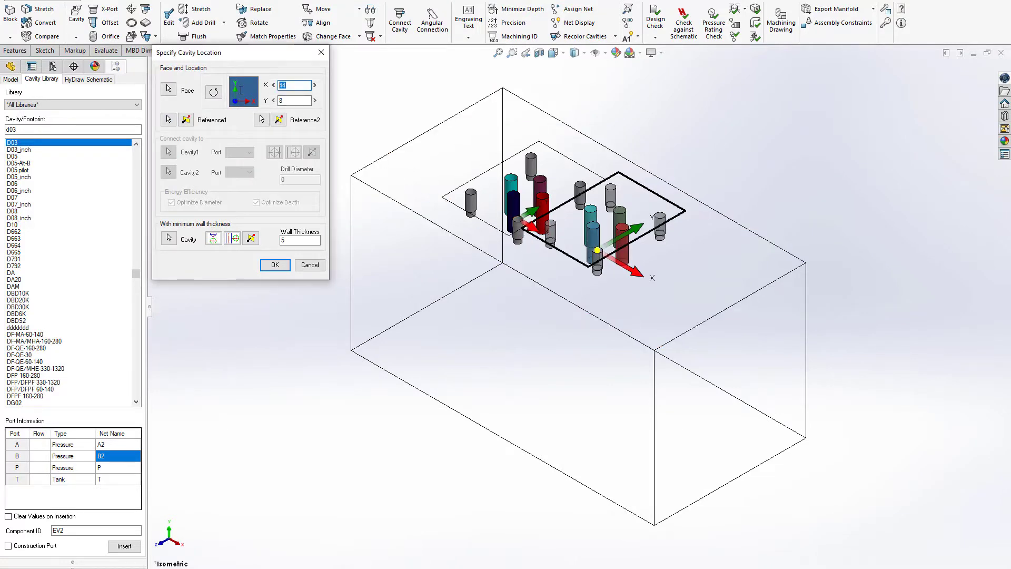
text(50)
key(Tab)
text(0)
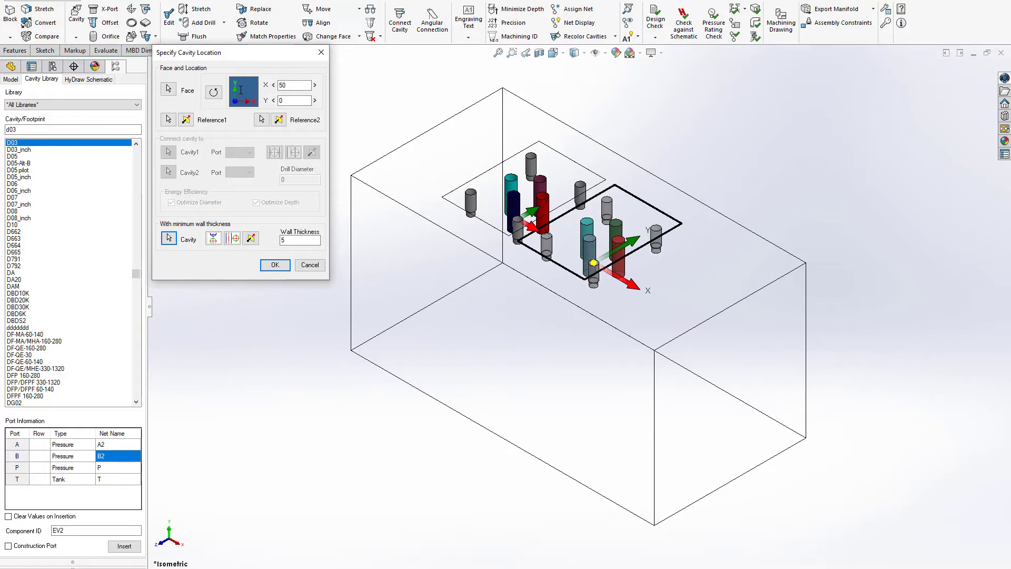
click(276, 265)
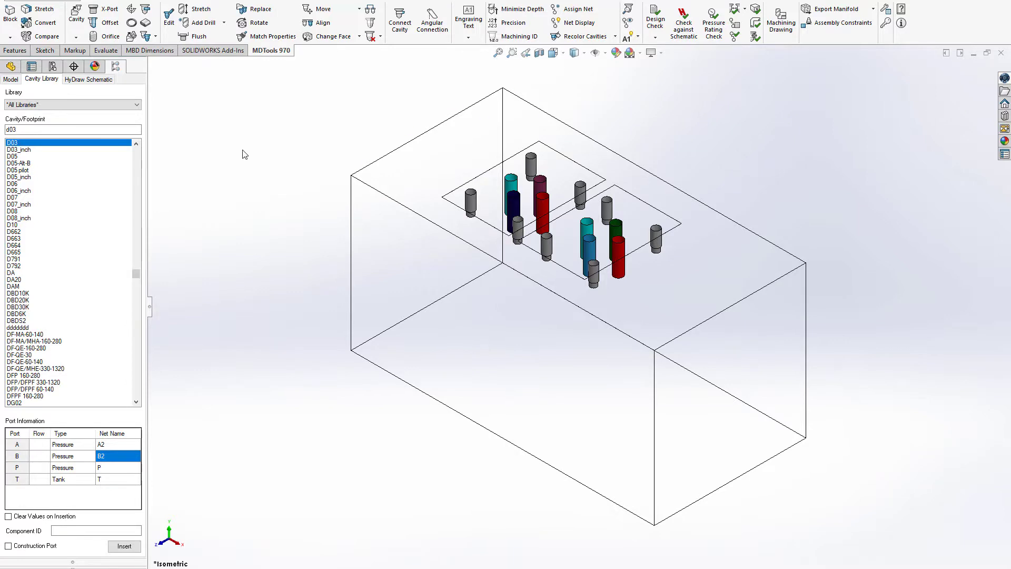
Step: Find and select the T-11A cavity in the cavity library
double_click(25, 127)
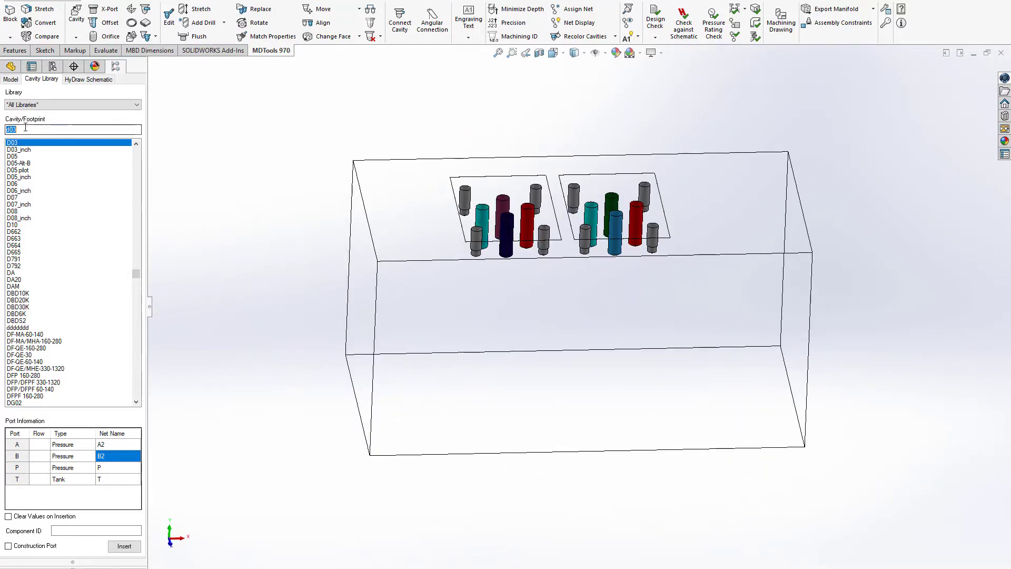
text(T-1)
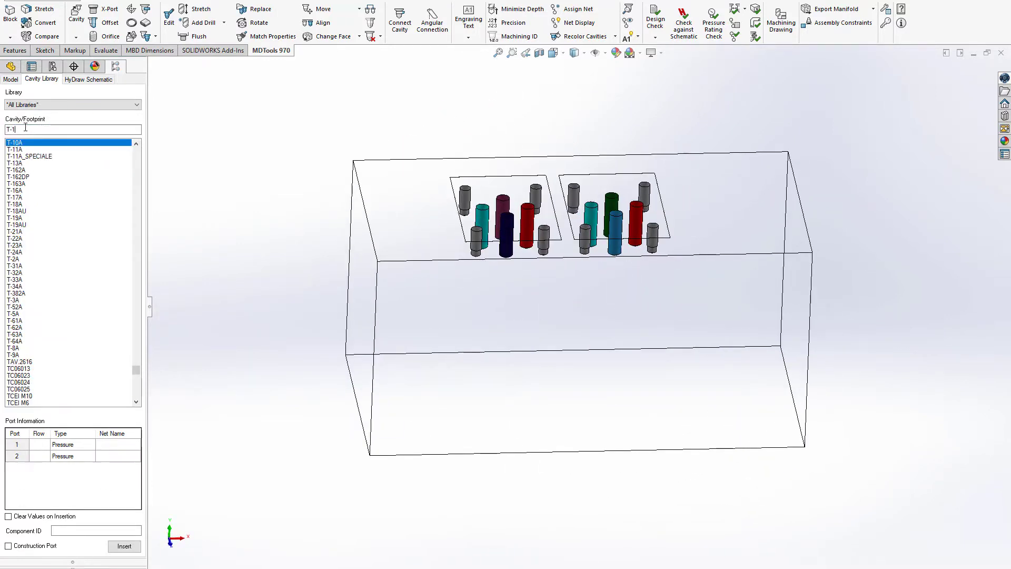
text(1)
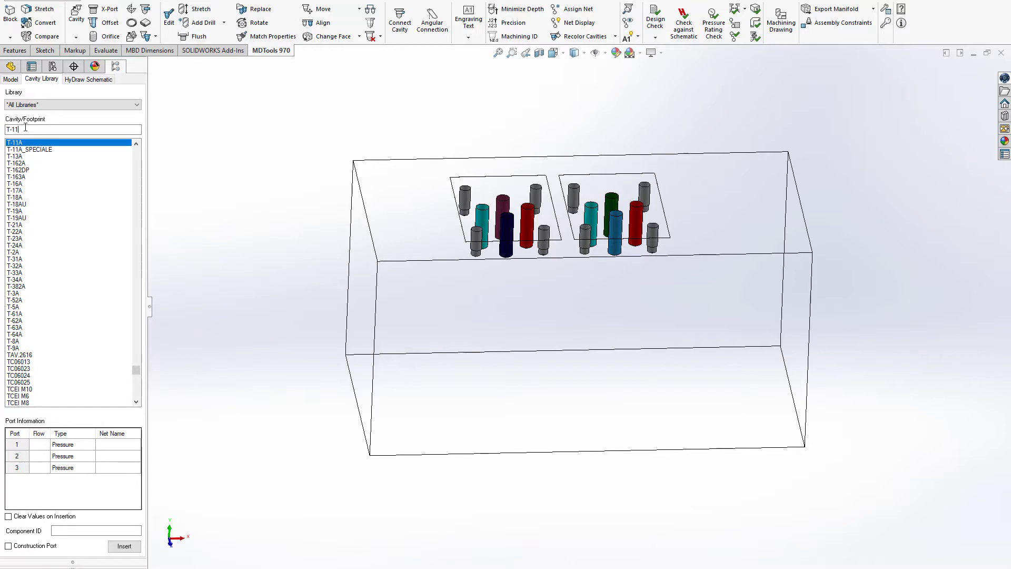
Step: Assign nets A1_1, A1 and B1 to ports 1, 2 and 3 of the T-11A cavity
click(116, 445)
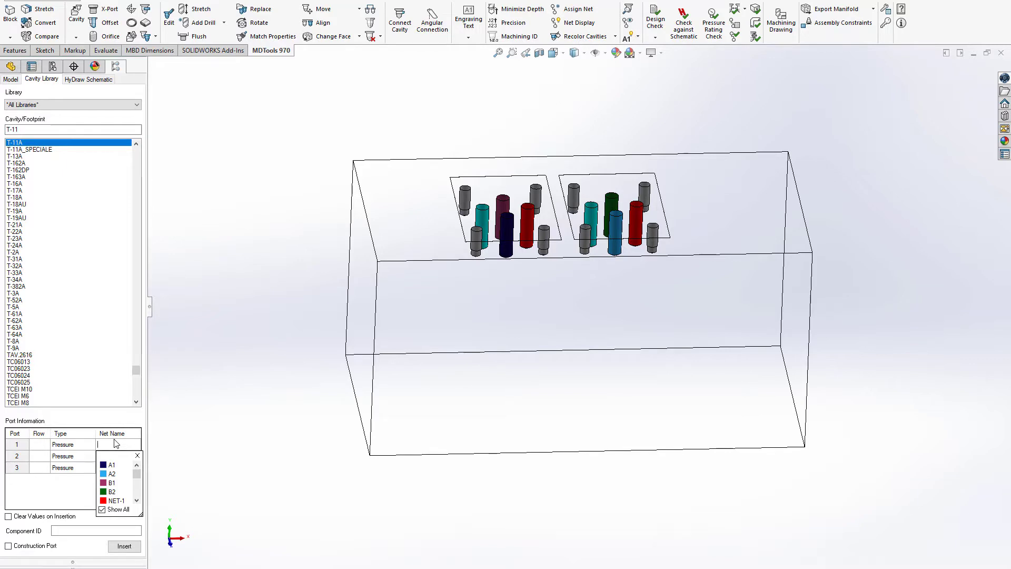
click(113, 445)
click(112, 445)
click(112, 464)
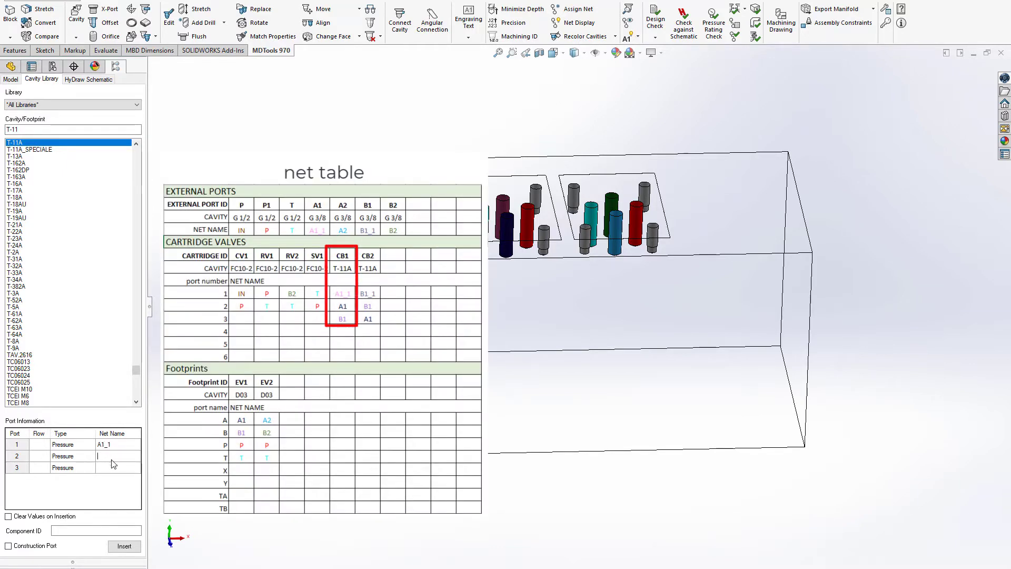
click(112, 468)
click(111, 506)
Step: Give the T-11A cavity the component ID CB1 and start inserting it
click(100, 530)
text(V)
text(B1)
click(124, 545)
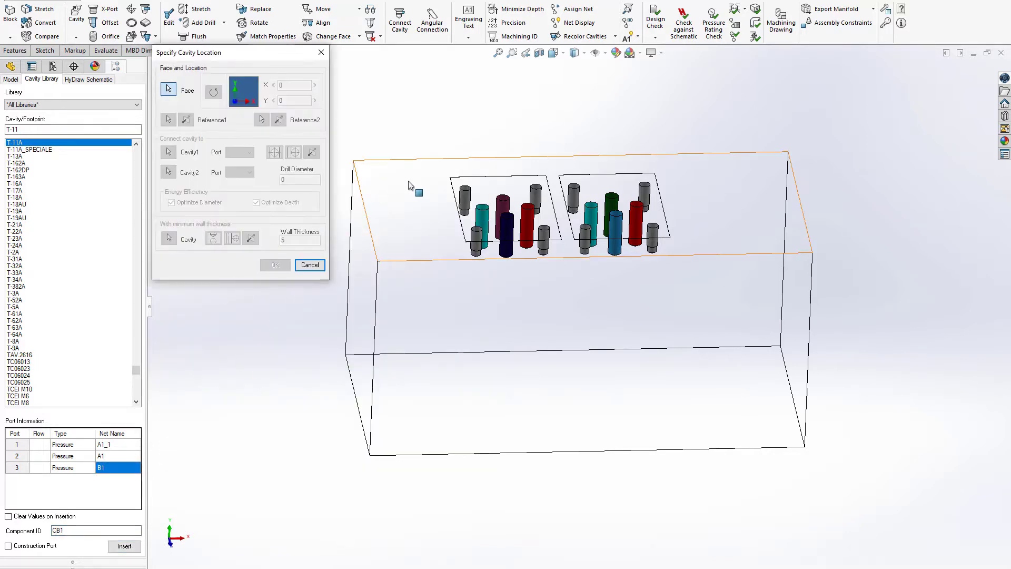
Step: Place the CB1 cavity on the block's top face beside the first footprint, at about X 28, Y 31
click(408, 190)
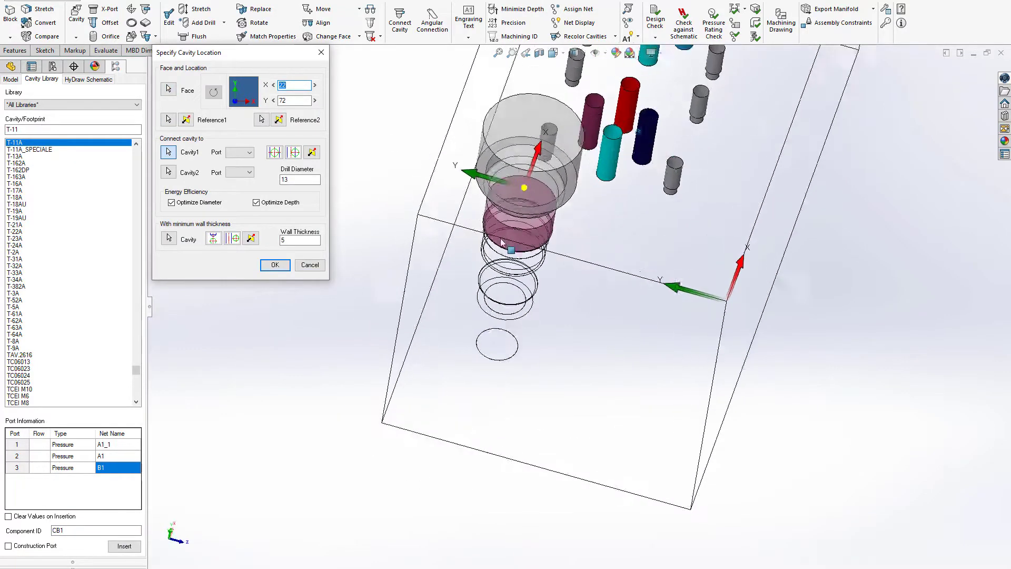
click(612, 348)
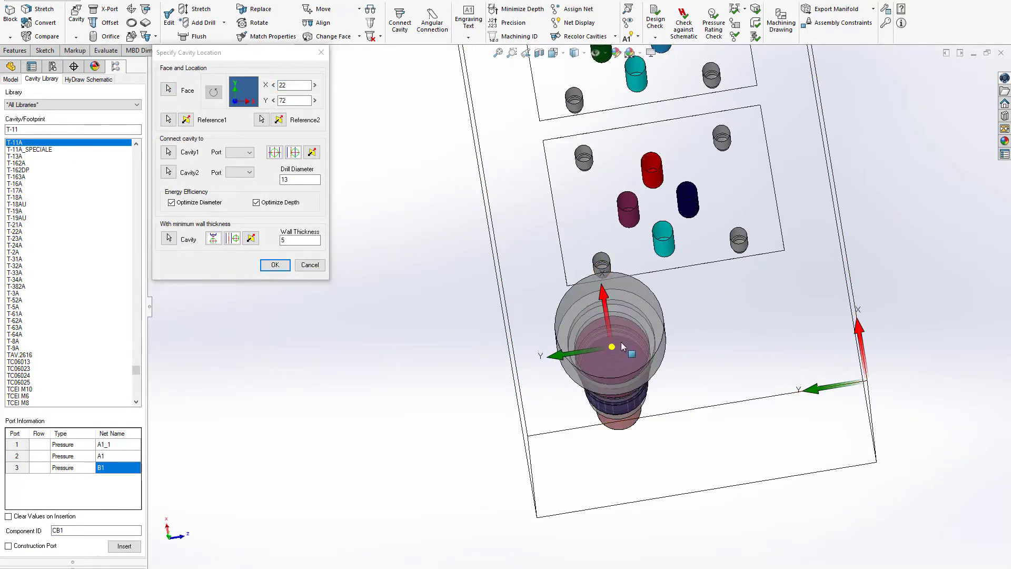
drag(612, 348, 620, 345)
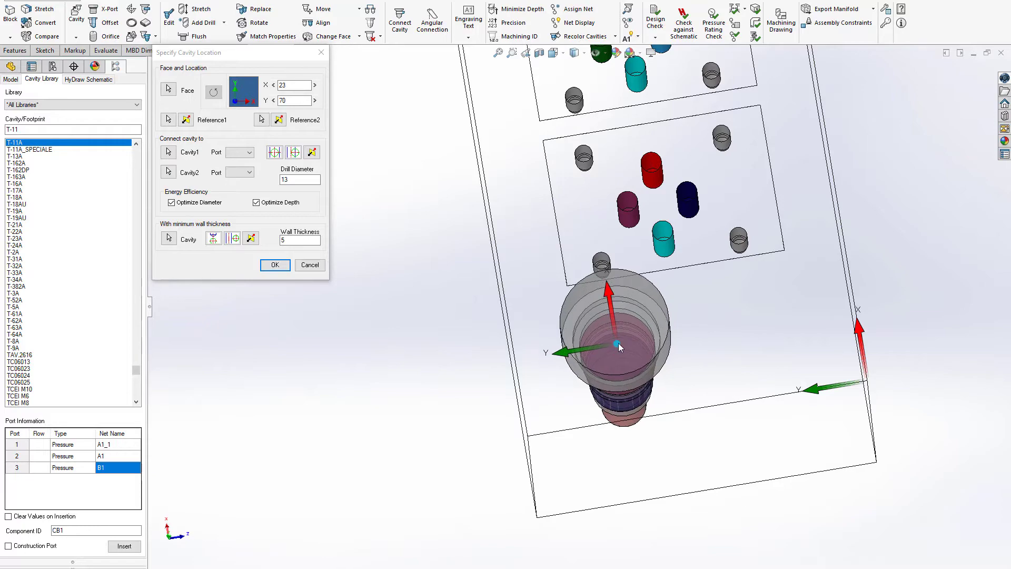
middle_drag(619, 346, 610, 306)
drag(605, 324, 728, 309)
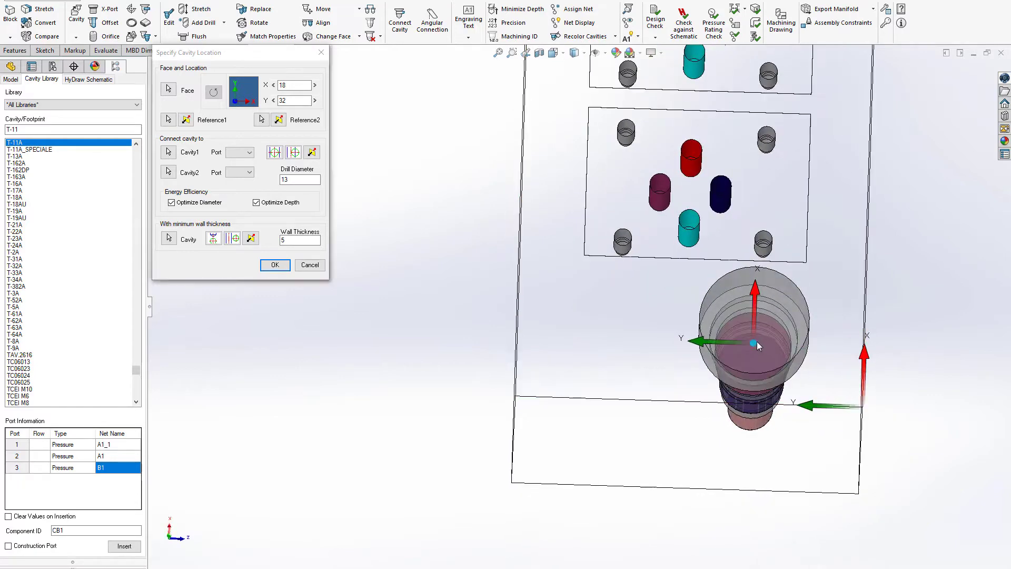
drag(757, 341, 758, 310)
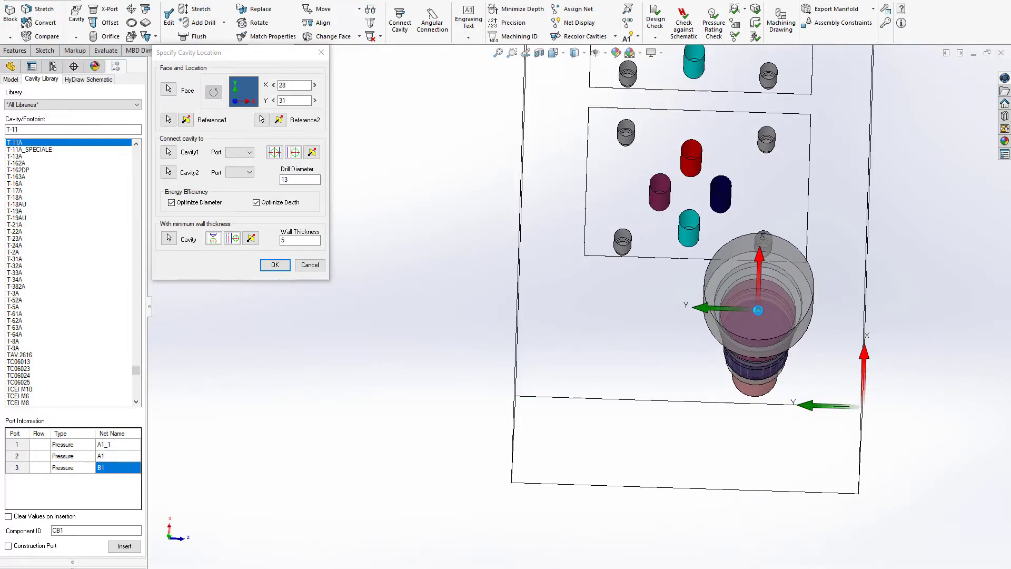
Step: Set the CB1 cavity's location to X 30, Y 30 and complete the insertion
drag(297, 86, 250, 102)
text(3)
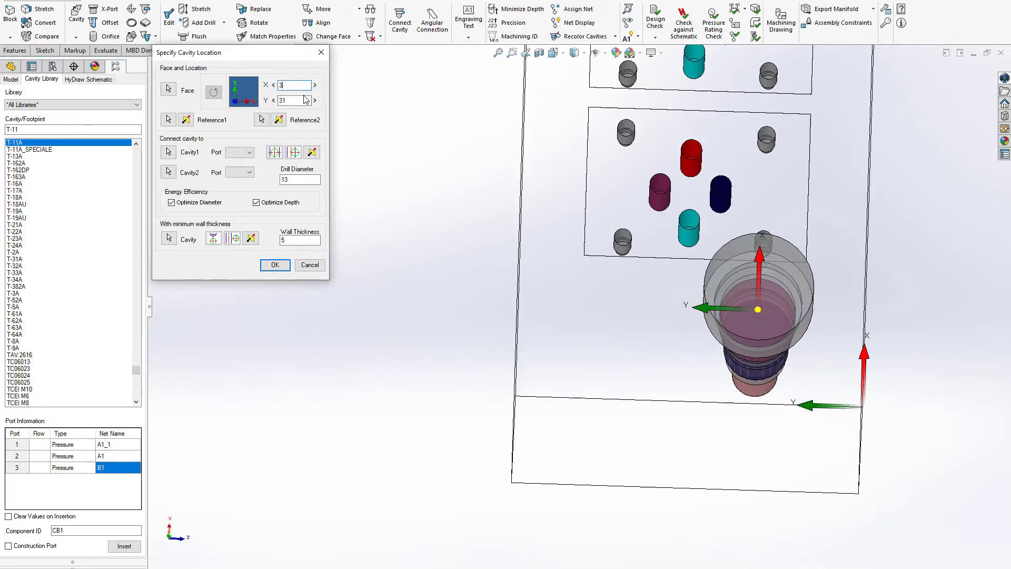
text(0)
key(Tab)
text(30)
key(Tab)
key(Return)
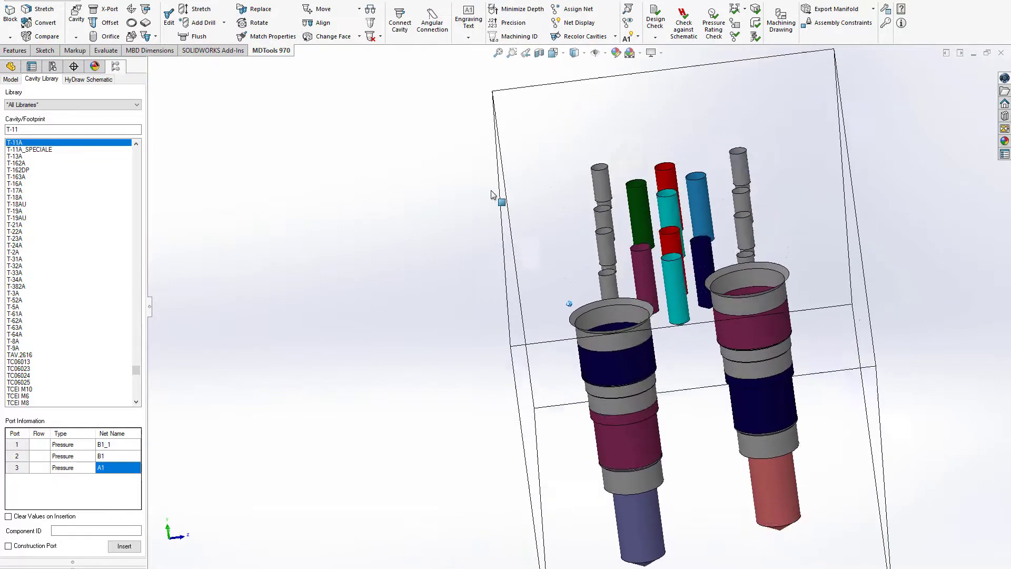
Step: Insert an XG18 construction port with an 8 mm drill on the block's end face at X 63, Y 37, aligned with the B1 port drilling
click(95, 7)
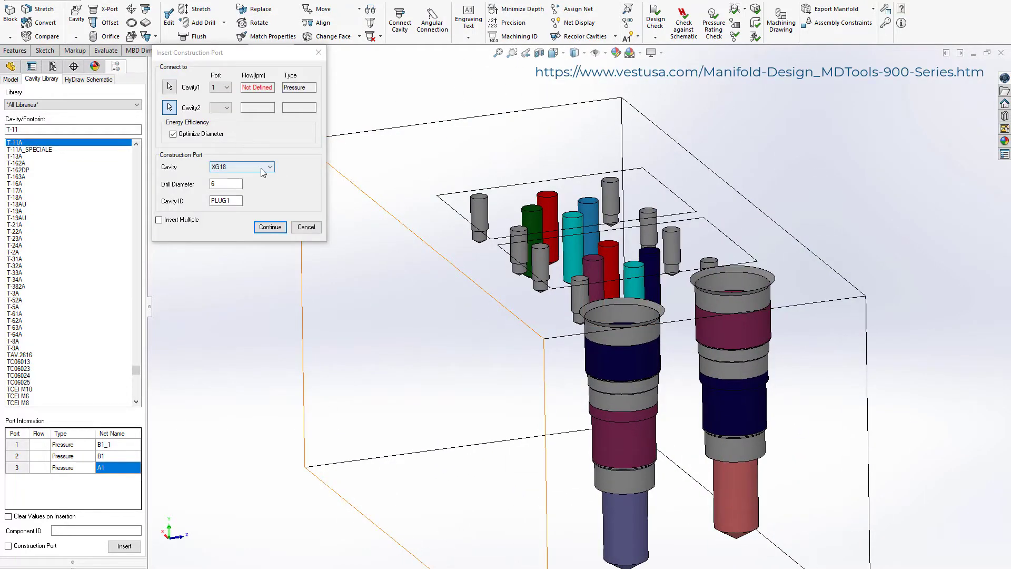
double_click(223, 184)
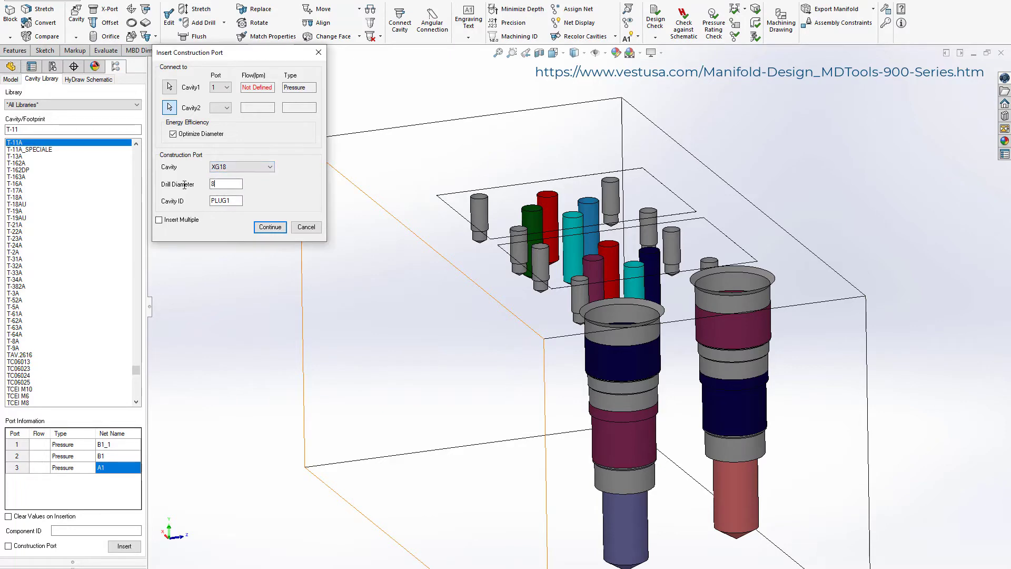
click(270, 227)
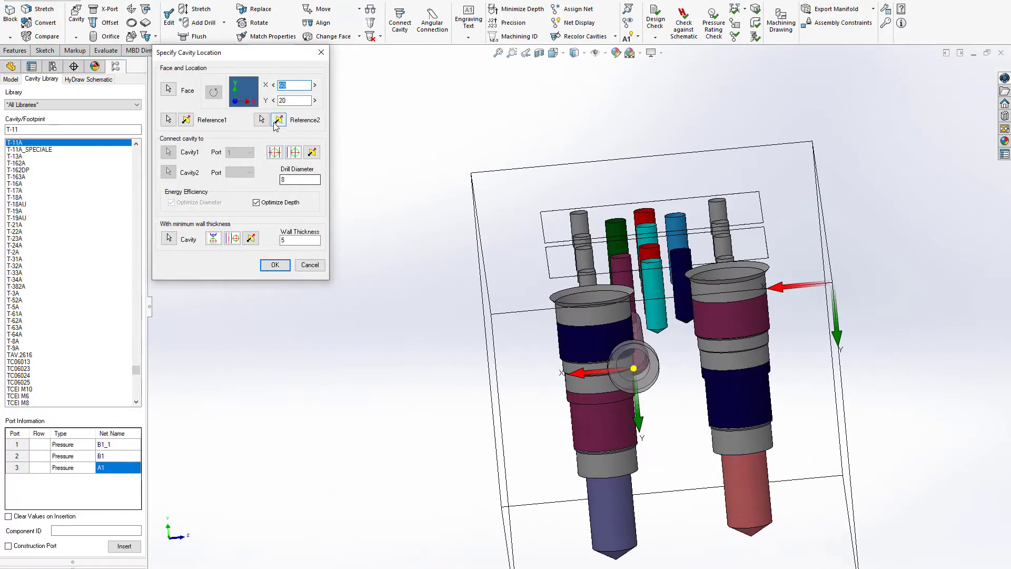
click(293, 153)
drag(630, 422, 657, 436)
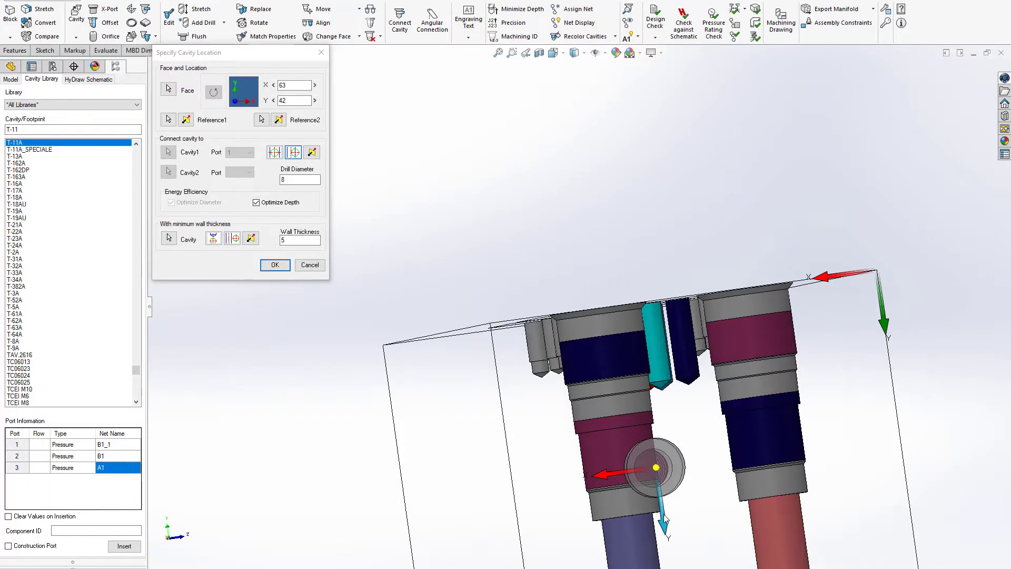
drag(664, 514, 661, 495)
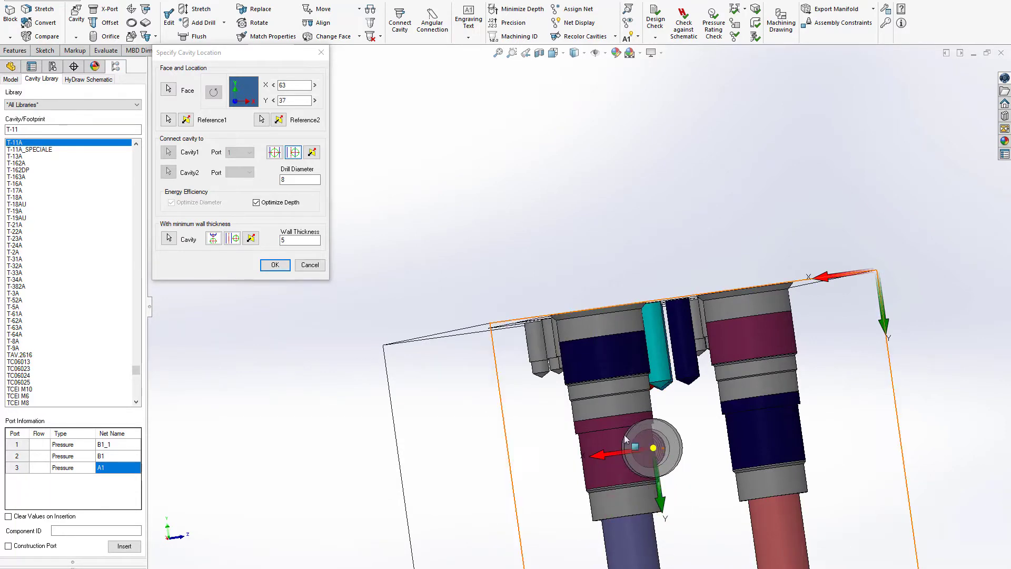
click(275, 265)
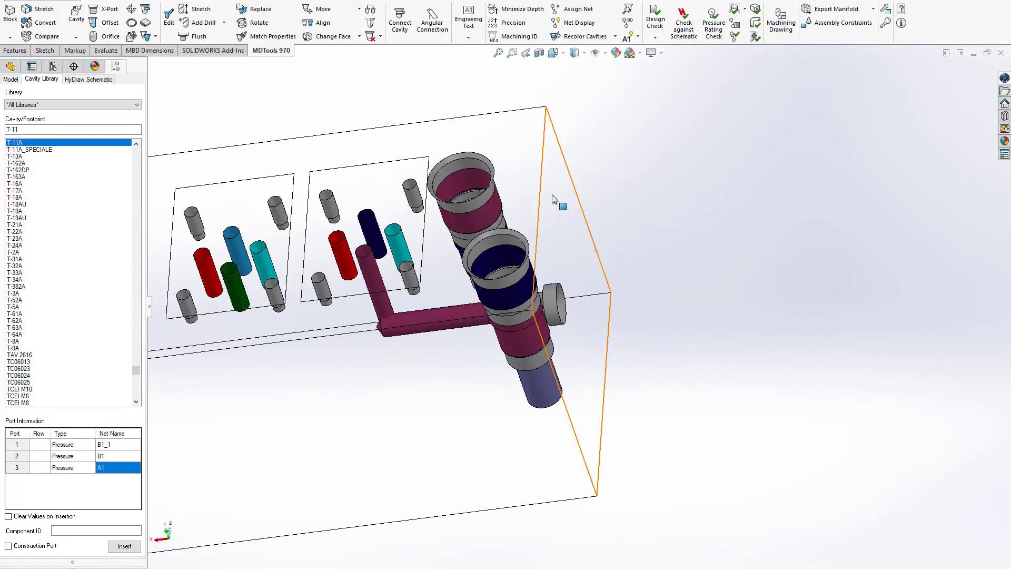
Step: Stretch the block from the end face carrying the construction port to a length of 210 mm
click(553, 196)
click(586, 167)
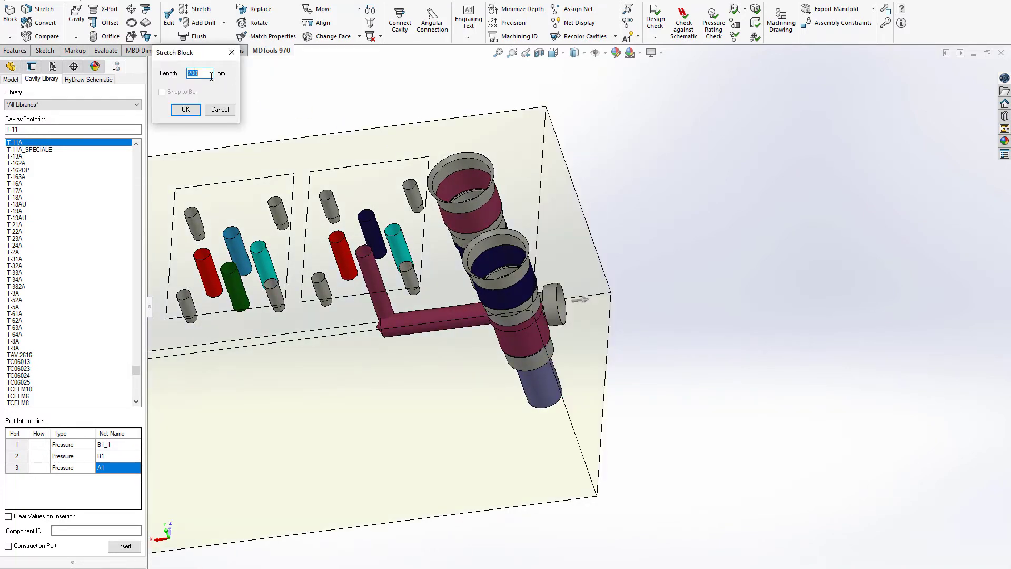
text(210)
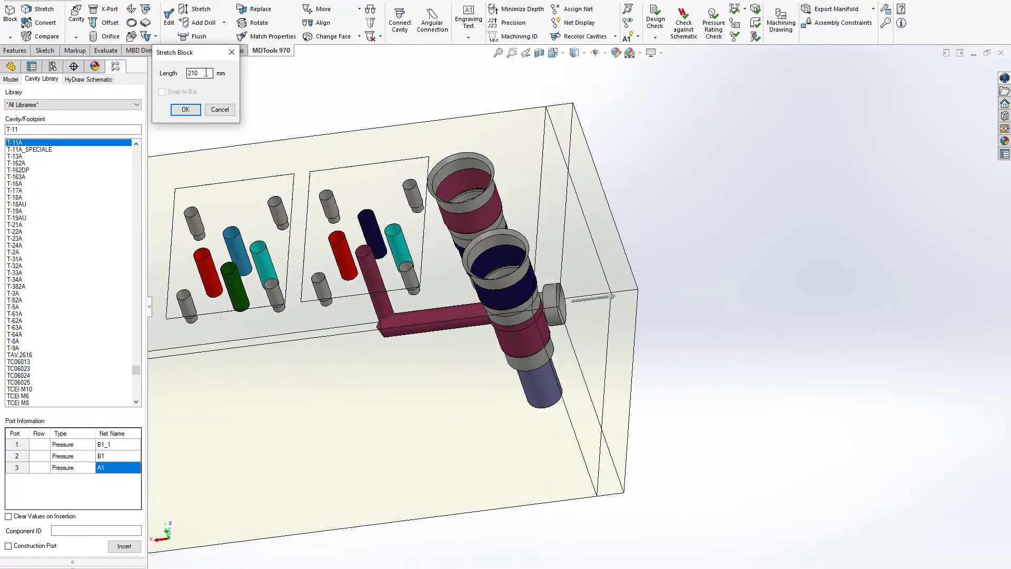
key(Return)
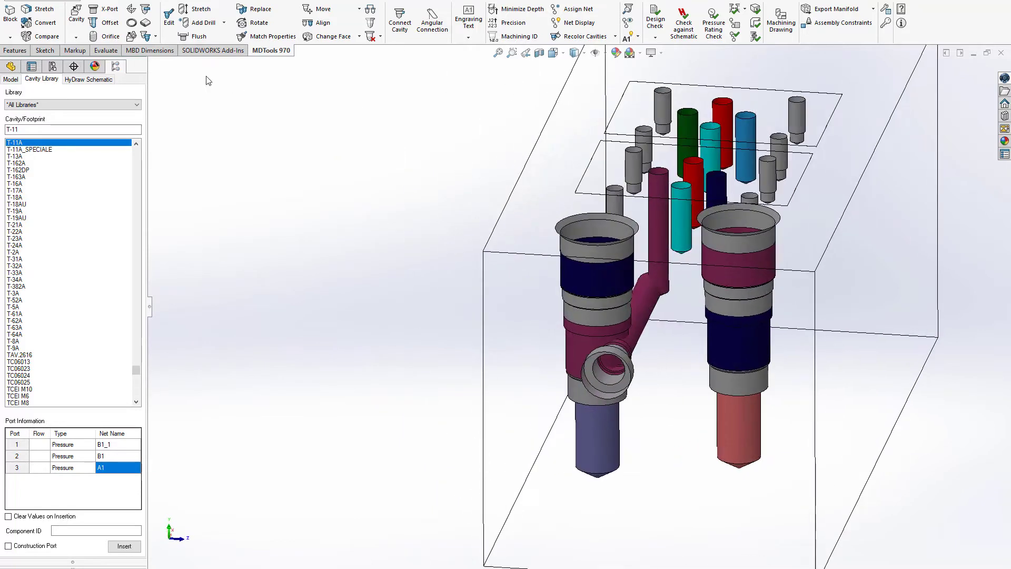
Step: Insert a second XG18 construction port with an 8 mm drill on the same end face for net A1, located relative to the first construction port
click(105, 9)
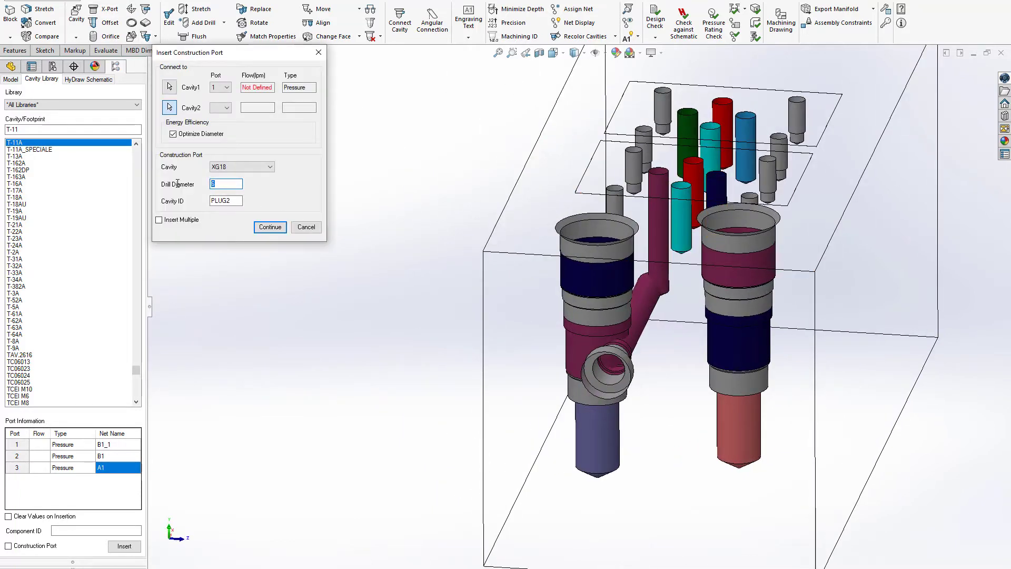
click(273, 227)
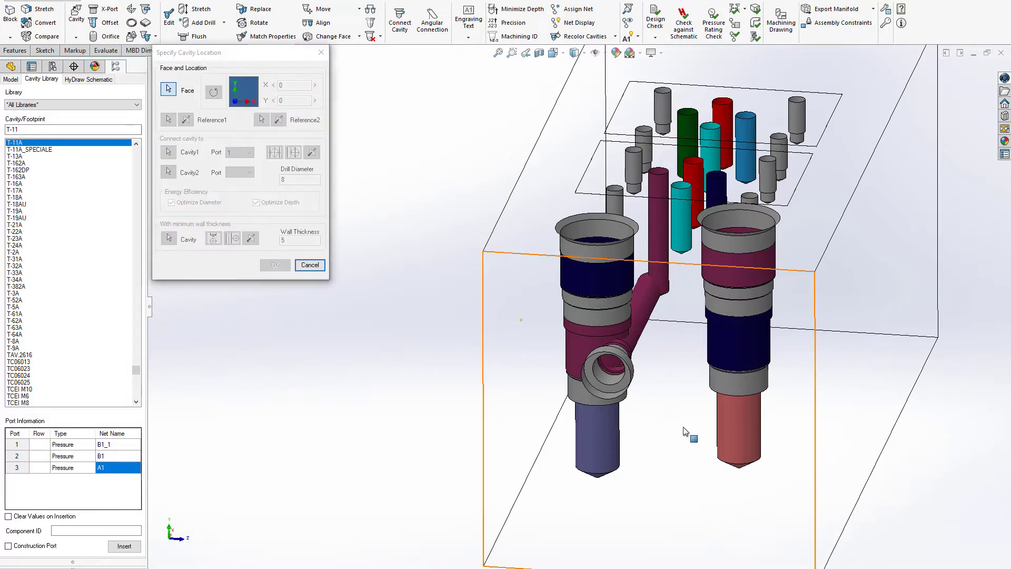
click(293, 153)
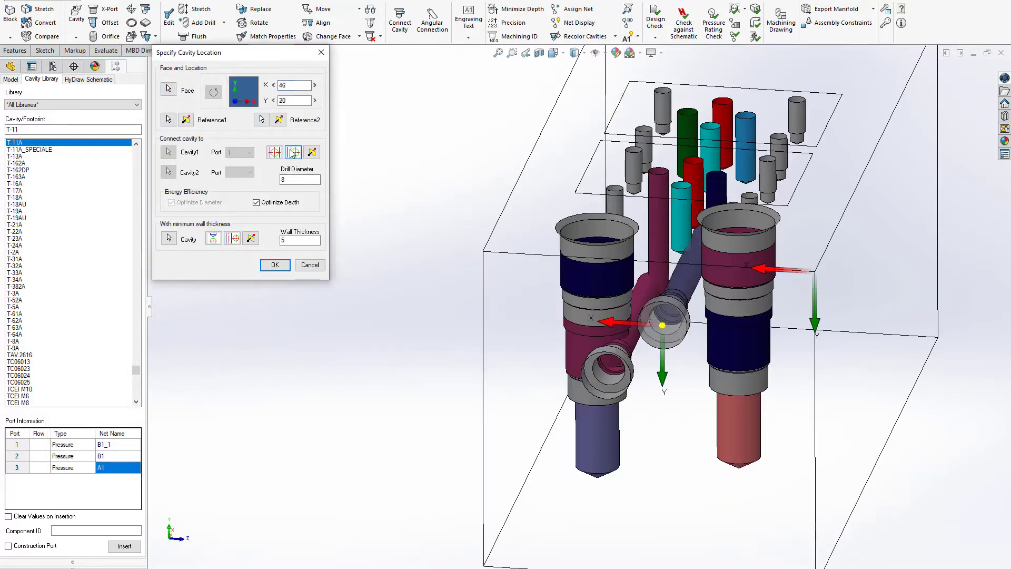
click(316, 154)
middle_drag(603, 329, 629, 290)
click(169, 119)
click(653, 338)
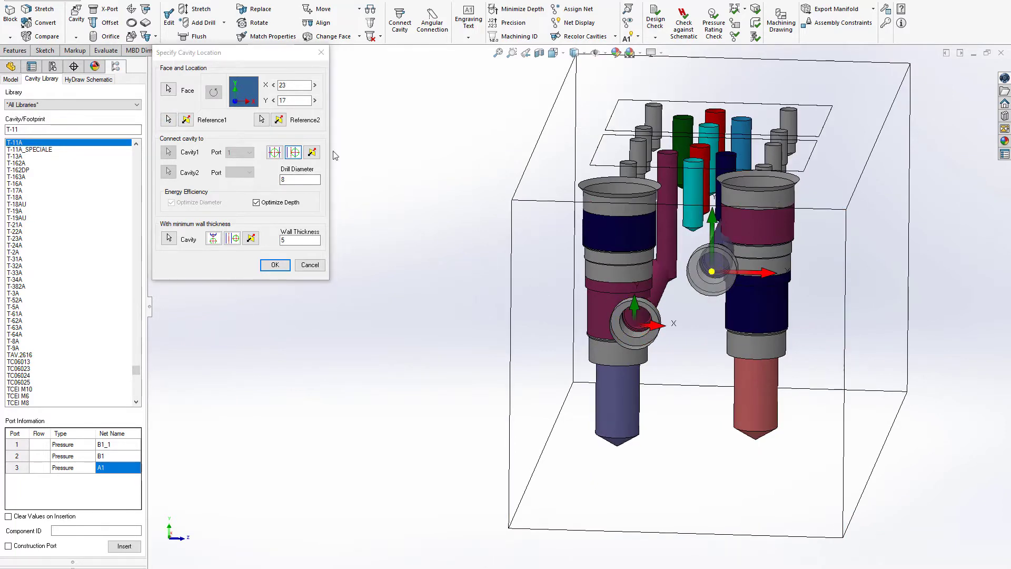
key(Return)
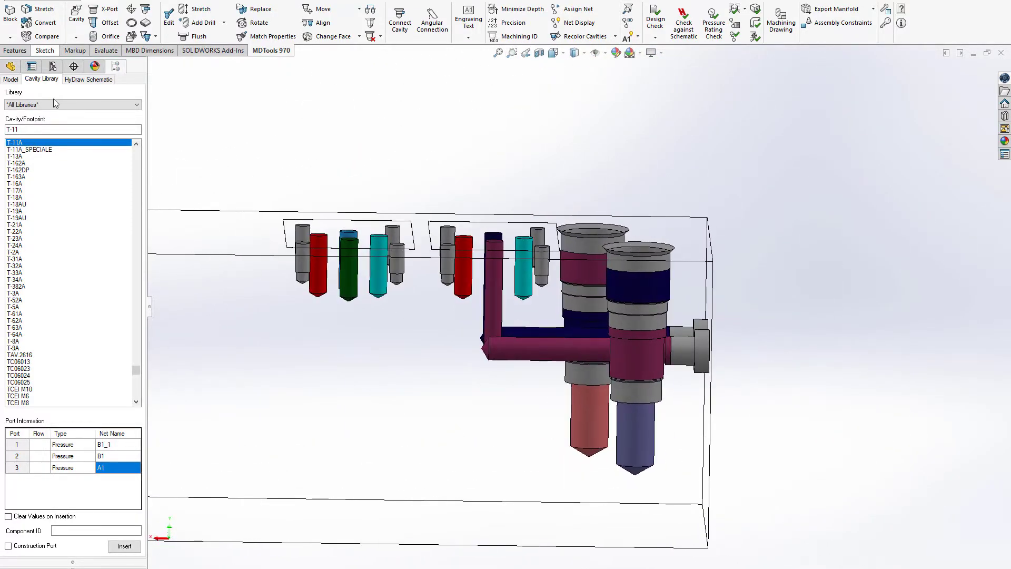
Step: Find and select the G 3/8-19 port cavity in the cavity library
double_click(31, 128)
text(G 1)
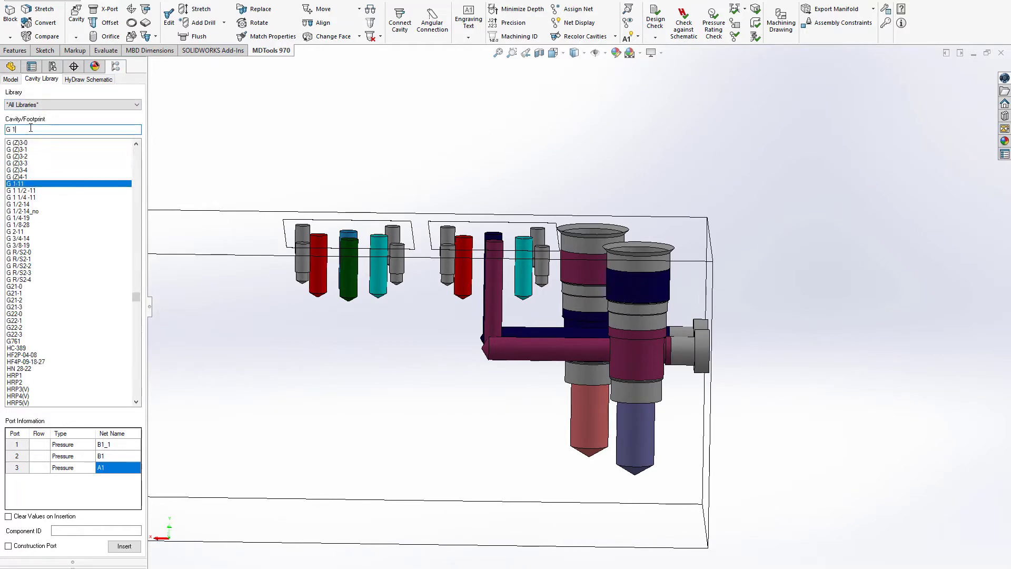
key(BackSpace)
text(3/8)
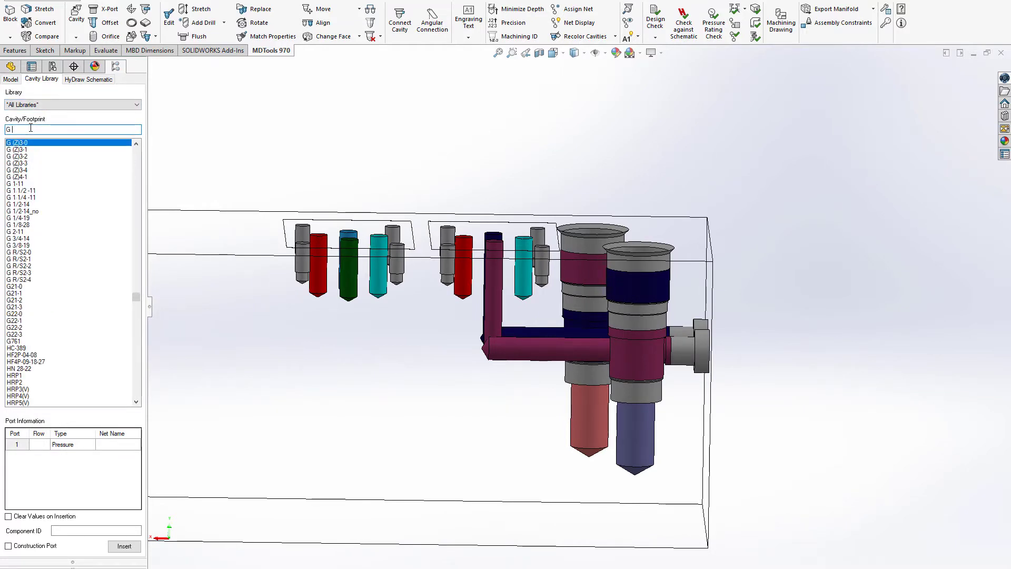
Step: Assign net A1_1 to port 1 of the G 3/8-19 cavity and give it the component ID A1
click(98, 530)
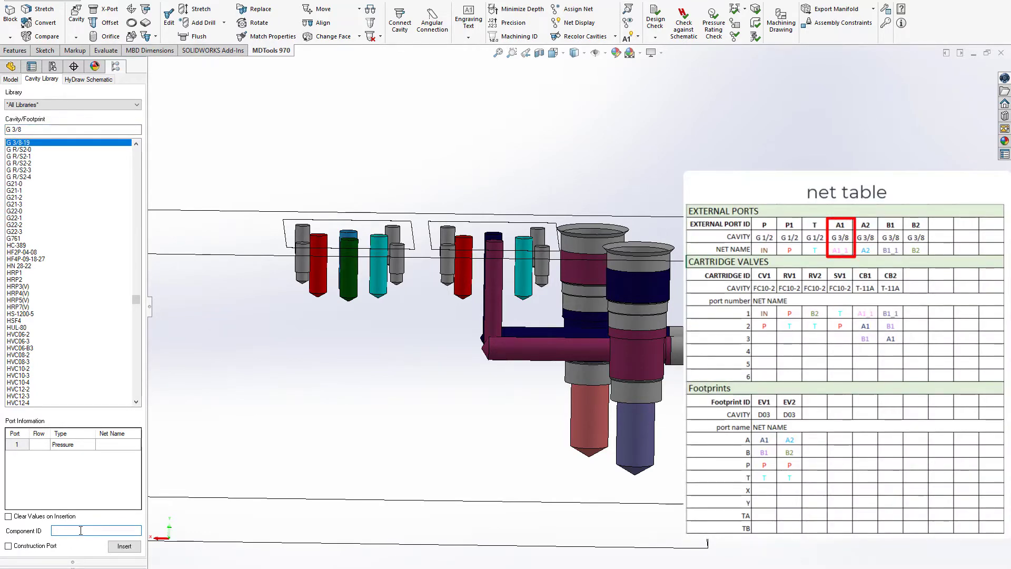
click(118, 445)
text(A1)
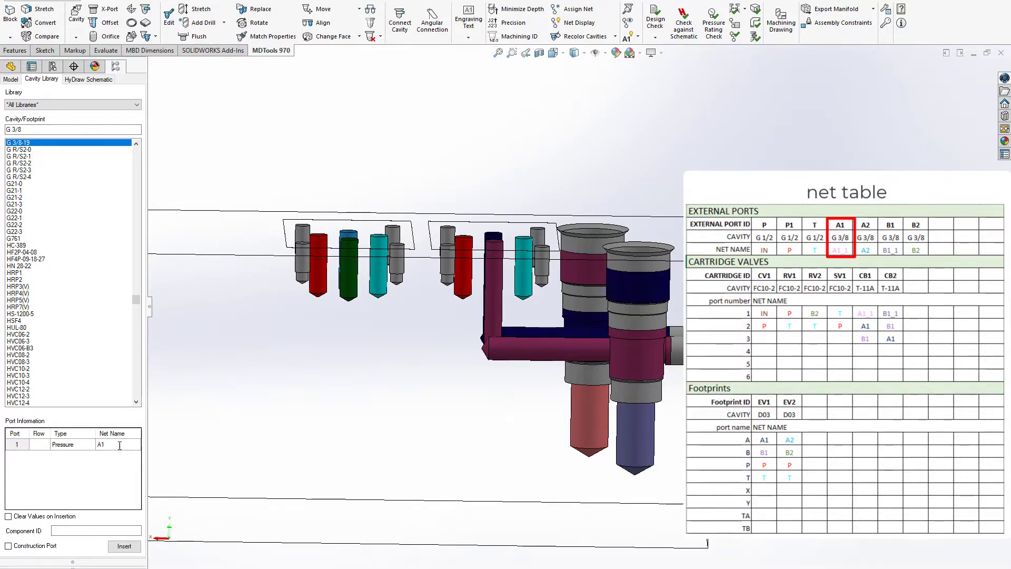
click(126, 446)
click(122, 483)
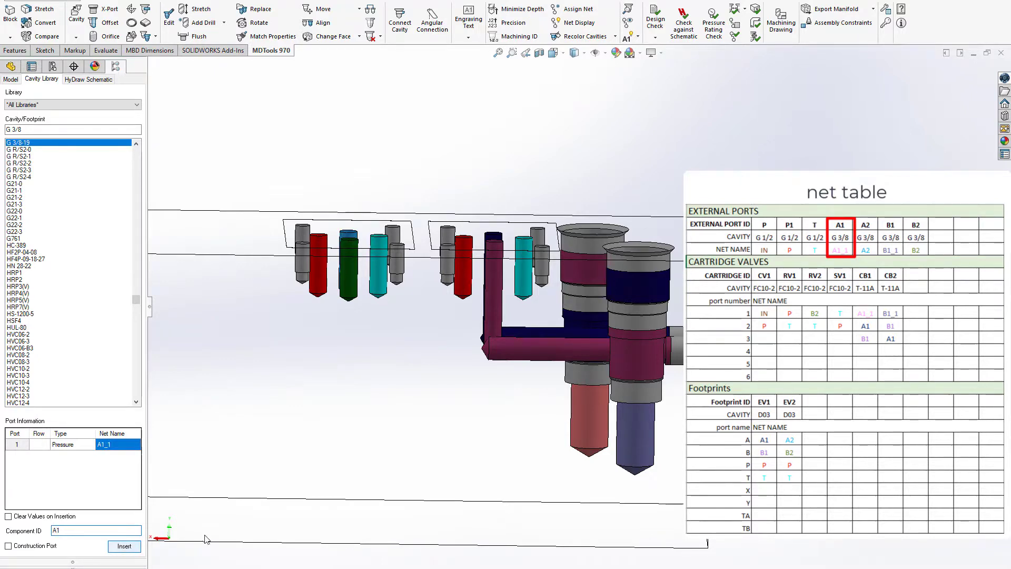
Step: Insert the A1 port on the block's long side face at X 46, Y 76, connected to the bottom port of the CB1 cavity
key(Return)
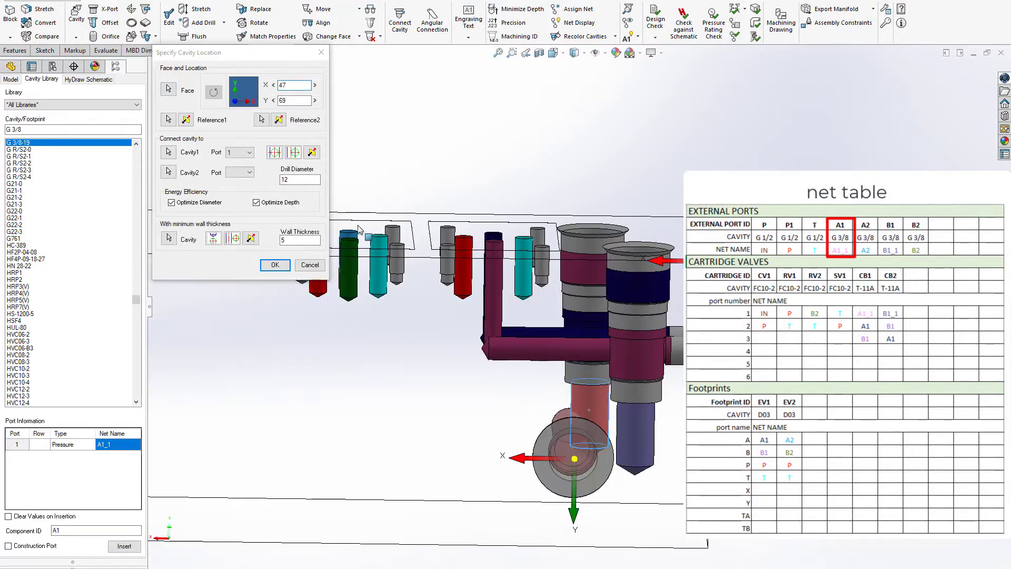
click(298, 153)
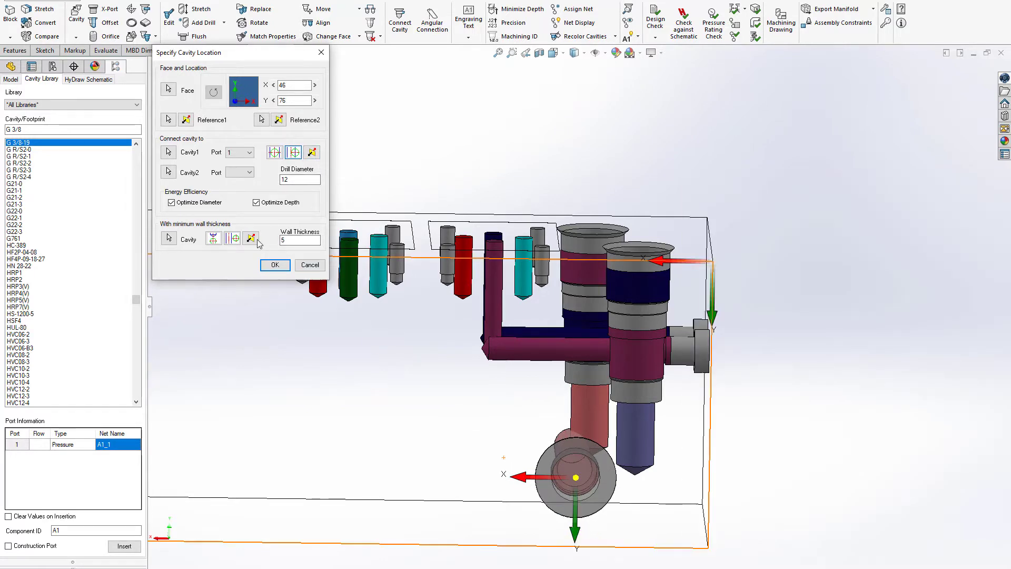
click(275, 265)
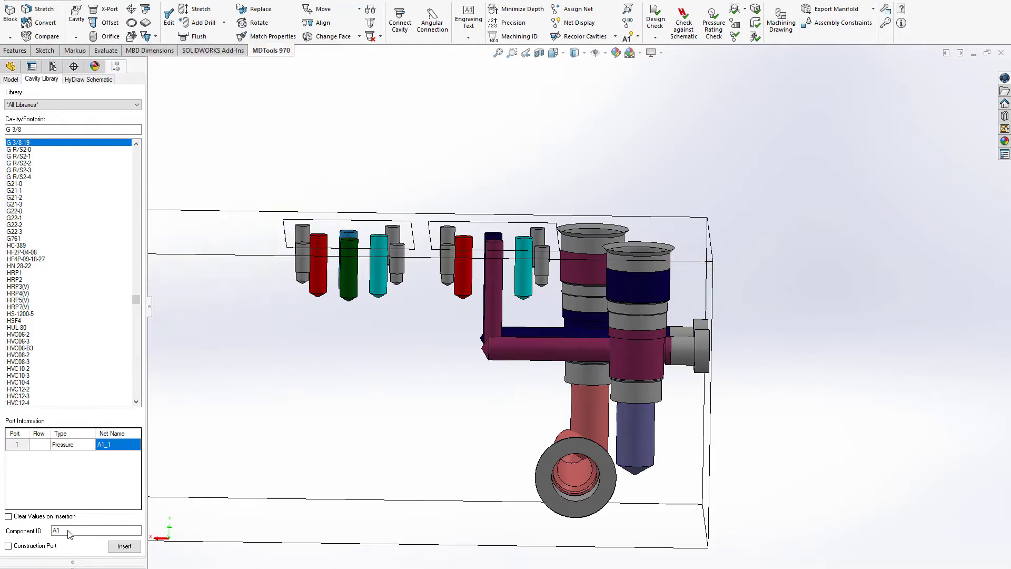
Step: Set up another G 3/8-19 port with component ID B1 and net B1_1 on its port 1
click(129, 446)
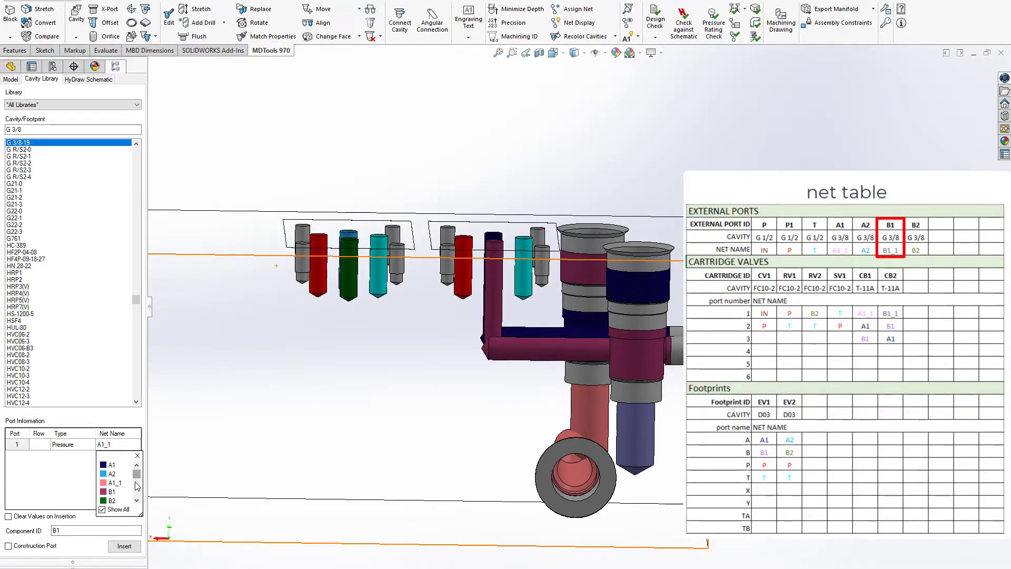
click(136, 485)
click(136, 466)
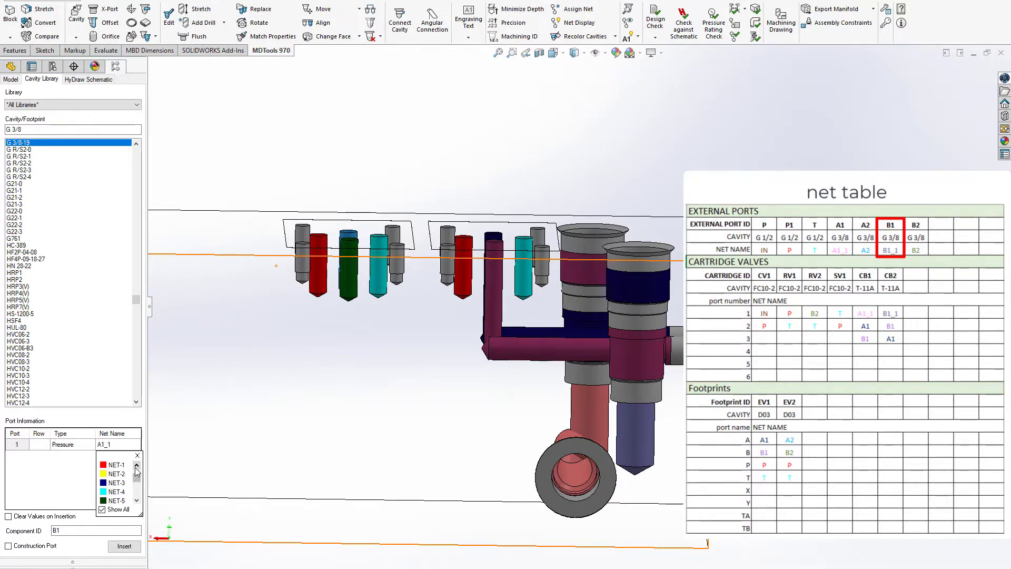
click(136, 466)
click(111, 484)
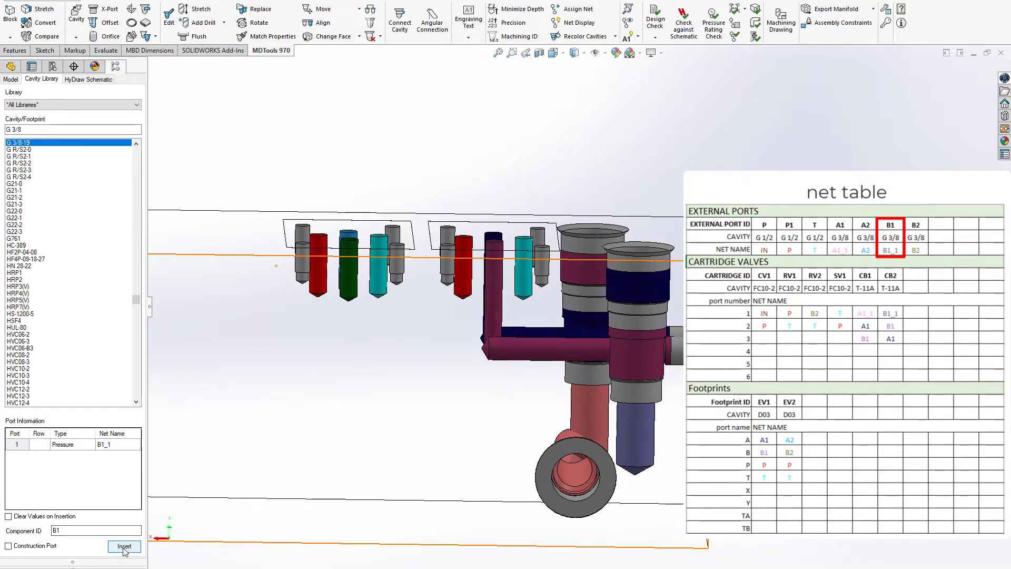
Step: Insert the B1 port on the long side face beside port A1, over the other T-11A cavity's bottom drilling, at about X 19, Y 65
click(124, 547)
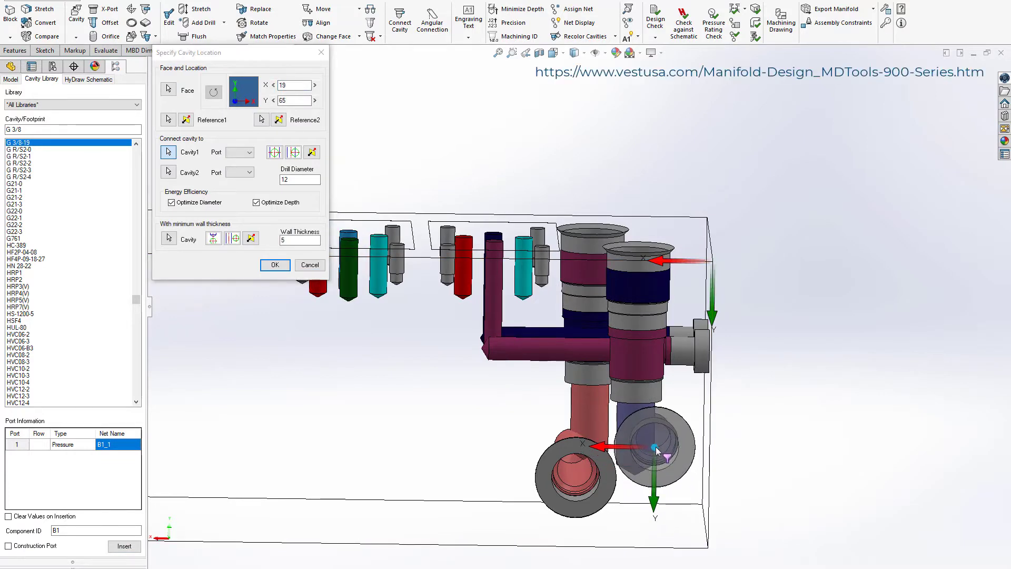
click(656, 449)
click(275, 265)
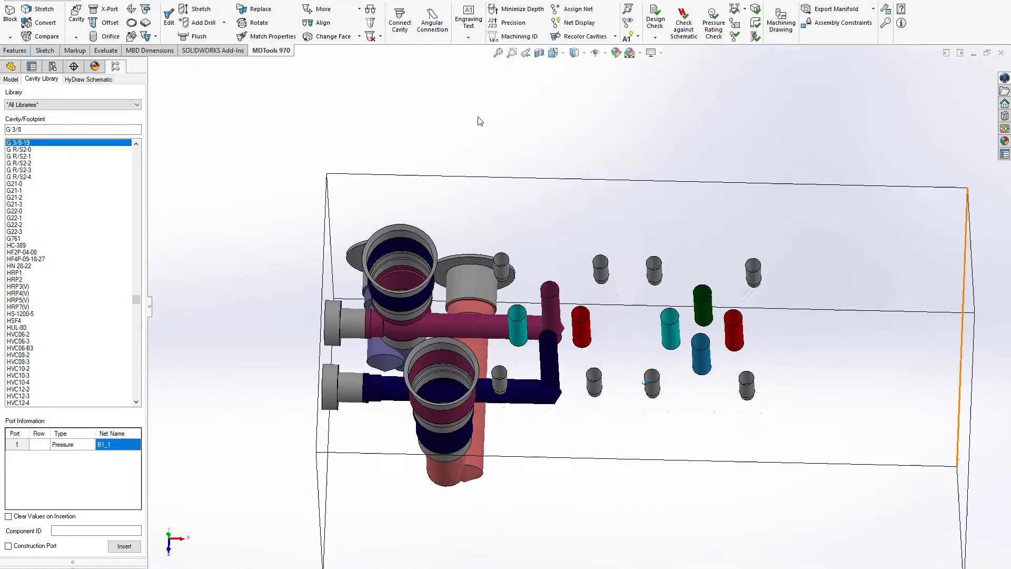
Step: Create an angular connection of 5 mm expected diameter between port 3 of the CB1 cavity and the B1 net construction port
click(432, 22)
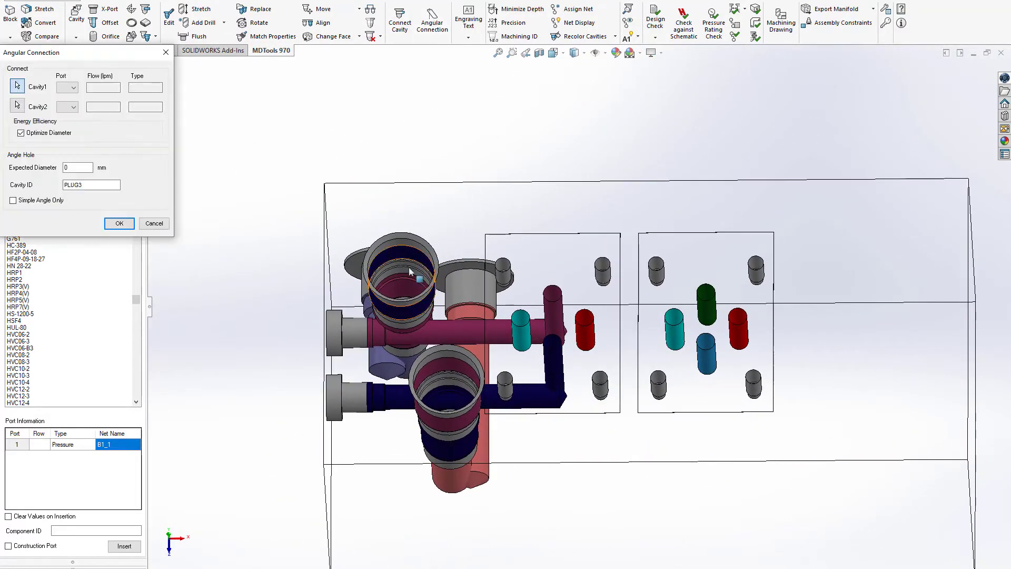
click(462, 367)
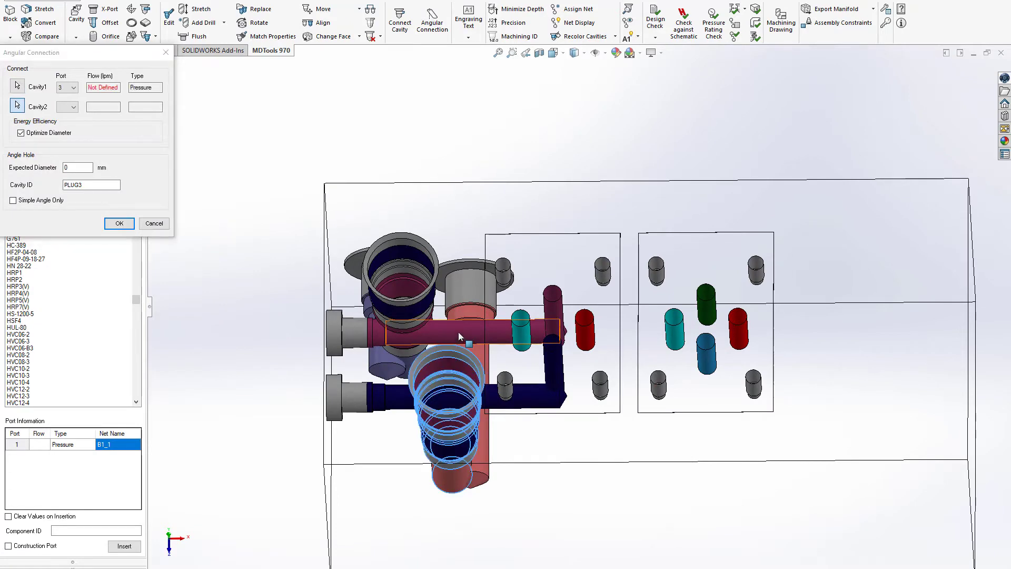
click(427, 325)
double_click(82, 169)
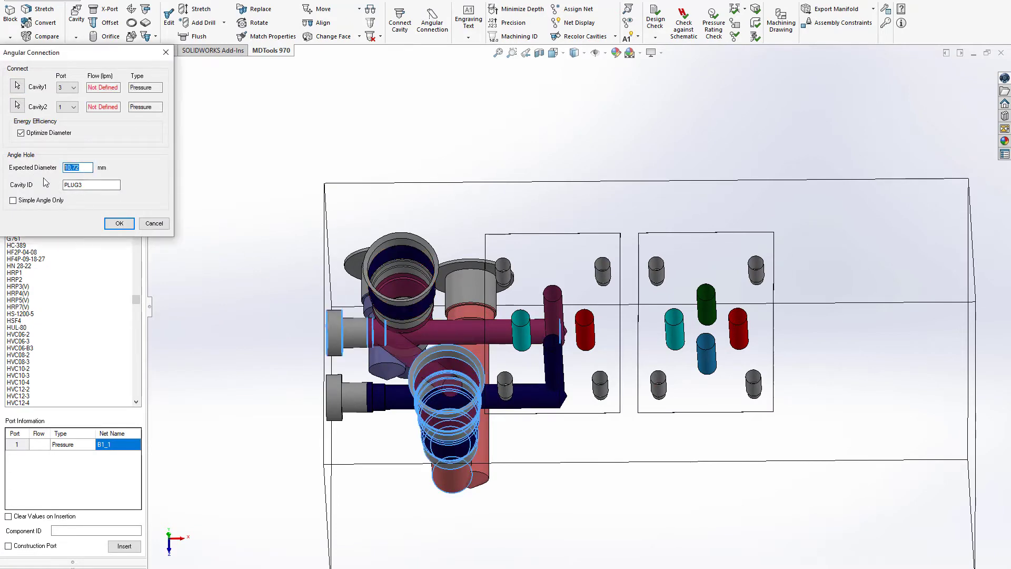
click(118, 224)
Step: Allow inclination changes on the 5 mm angular drill of net B1 and set its alpha to 90 and beta to 43
click(201, 9)
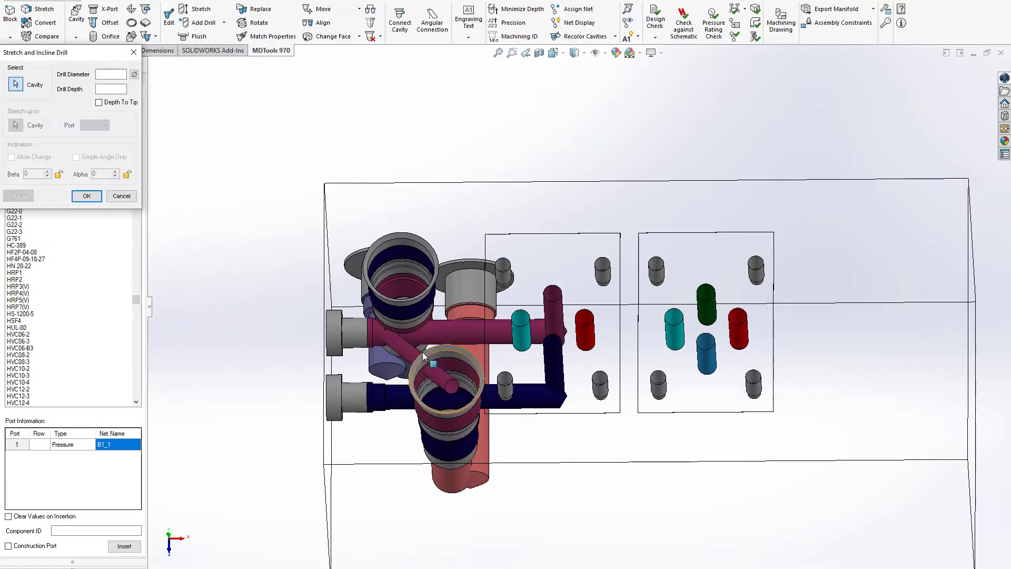
click(411, 349)
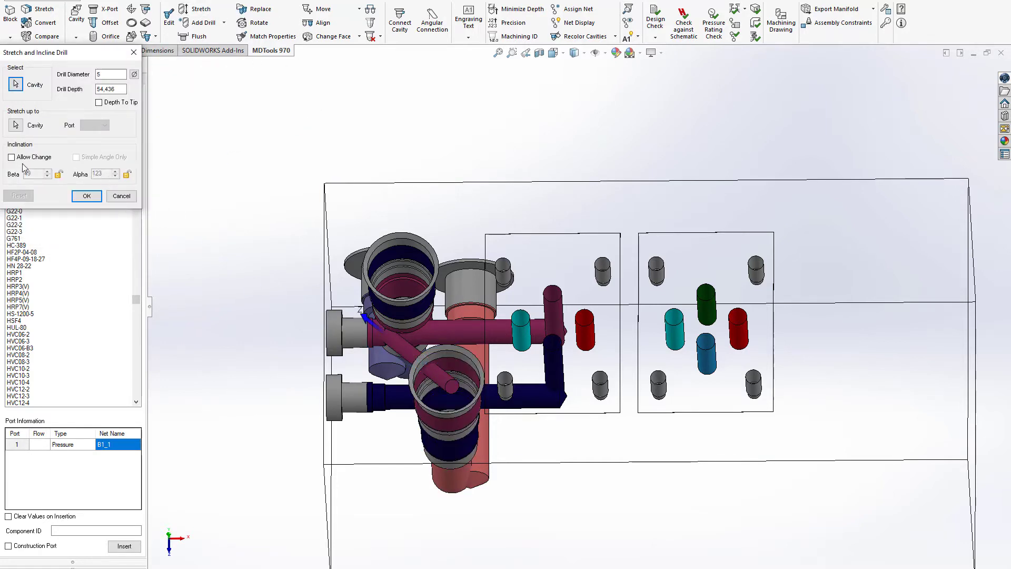
click(21, 157)
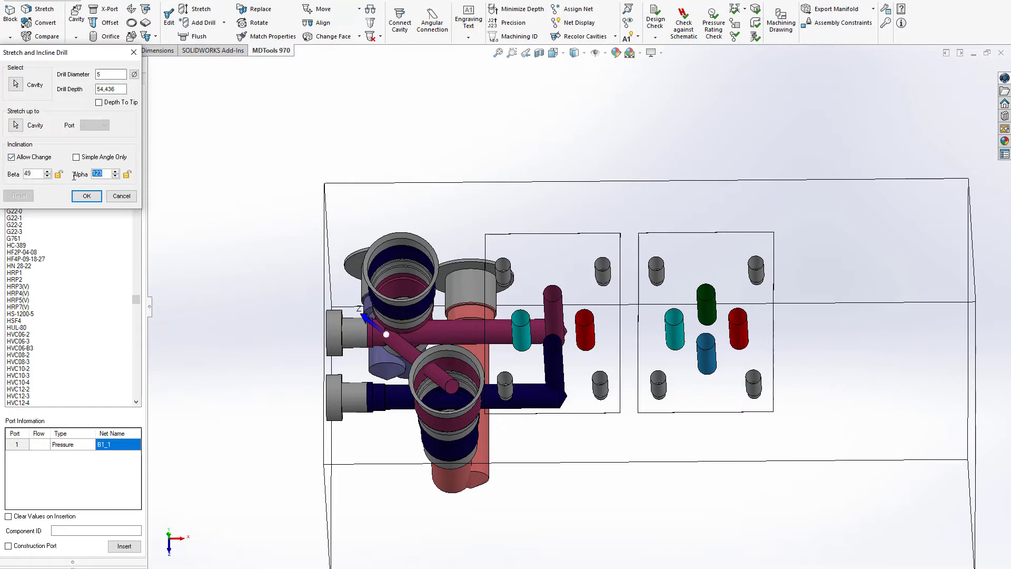
middle_drag(171, 199, 167, 195)
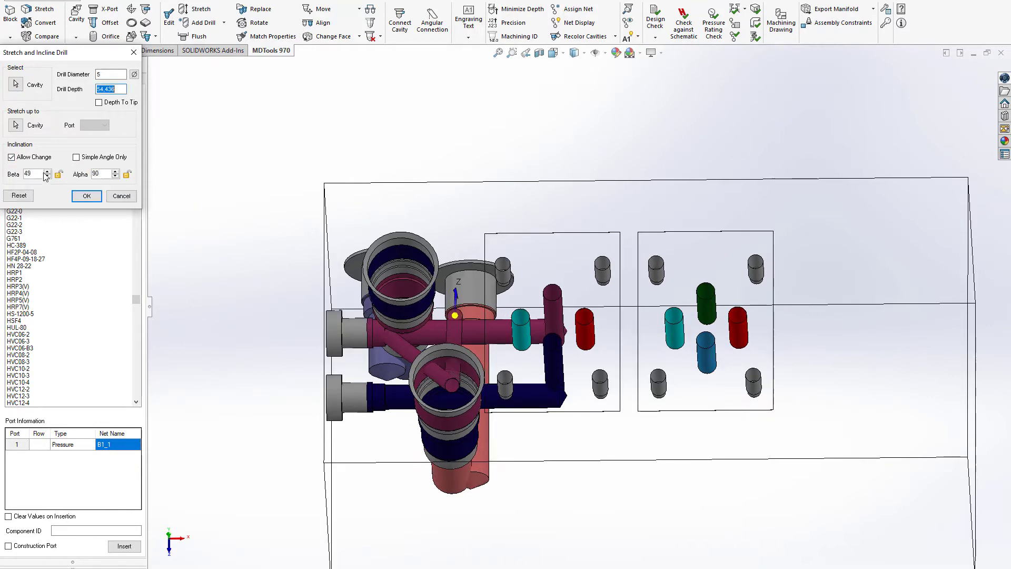
click(48, 177)
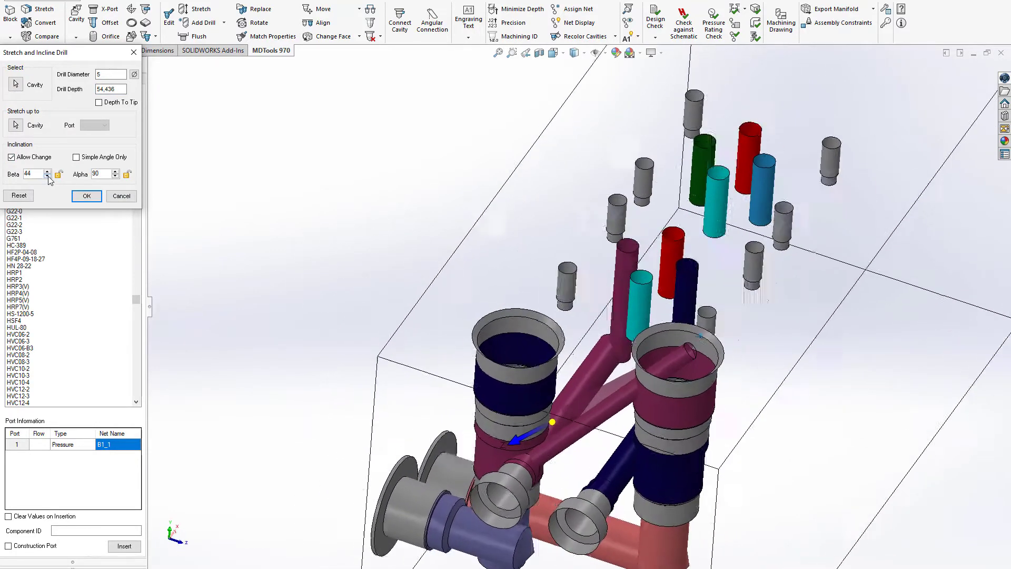
click(48, 176)
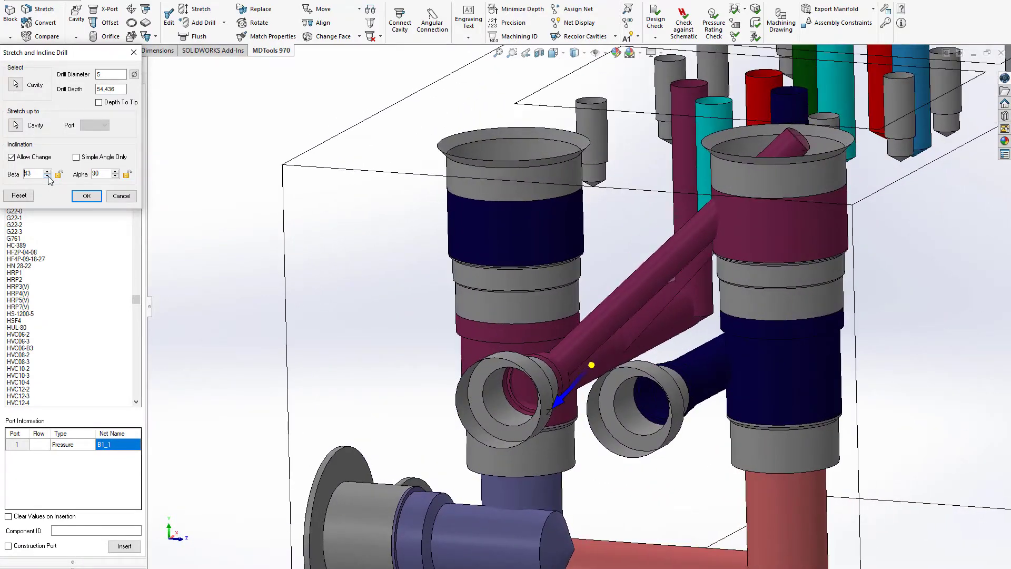
click(79, 198)
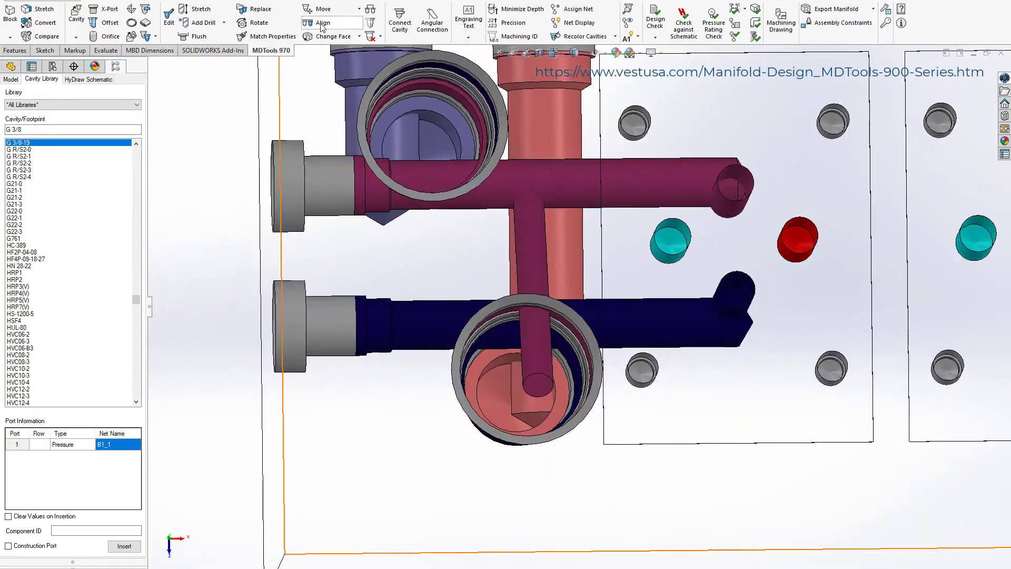
Step: Align the B1 angular drill with the CB1 cavity and shift the drill slightly in the positive Y direction
click(320, 22)
click(537, 233)
click(505, 301)
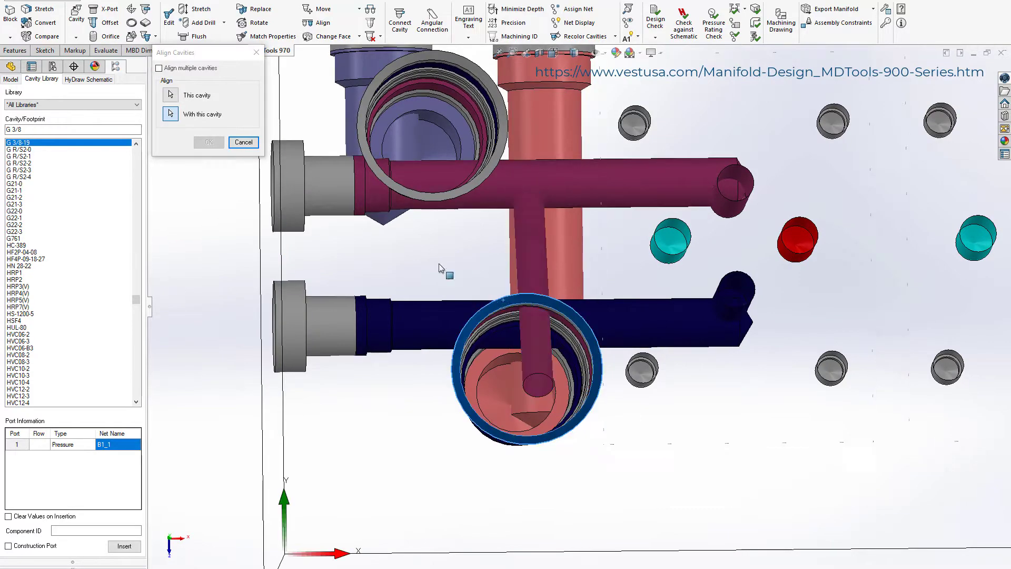
click(208, 142)
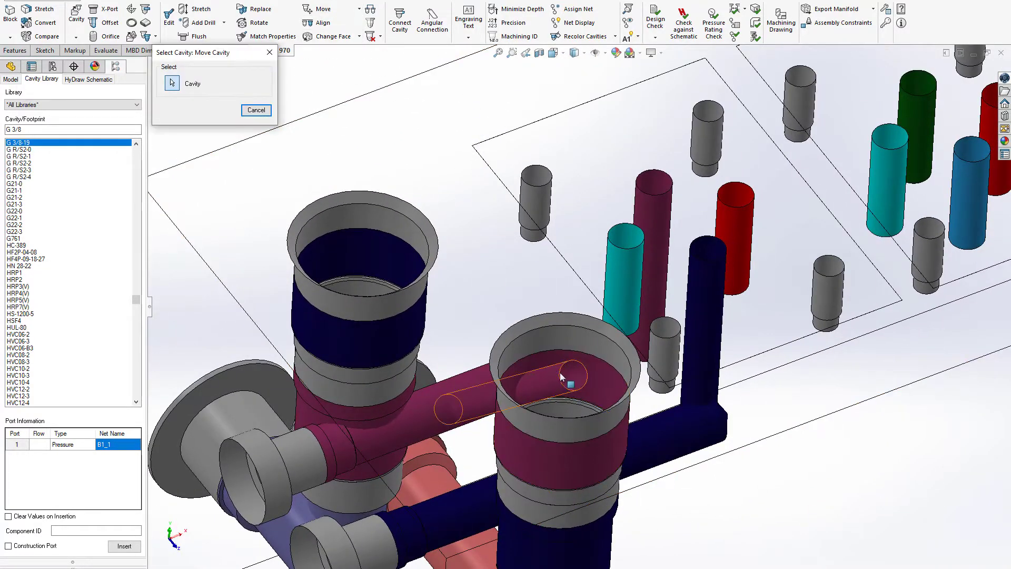
click(562, 373)
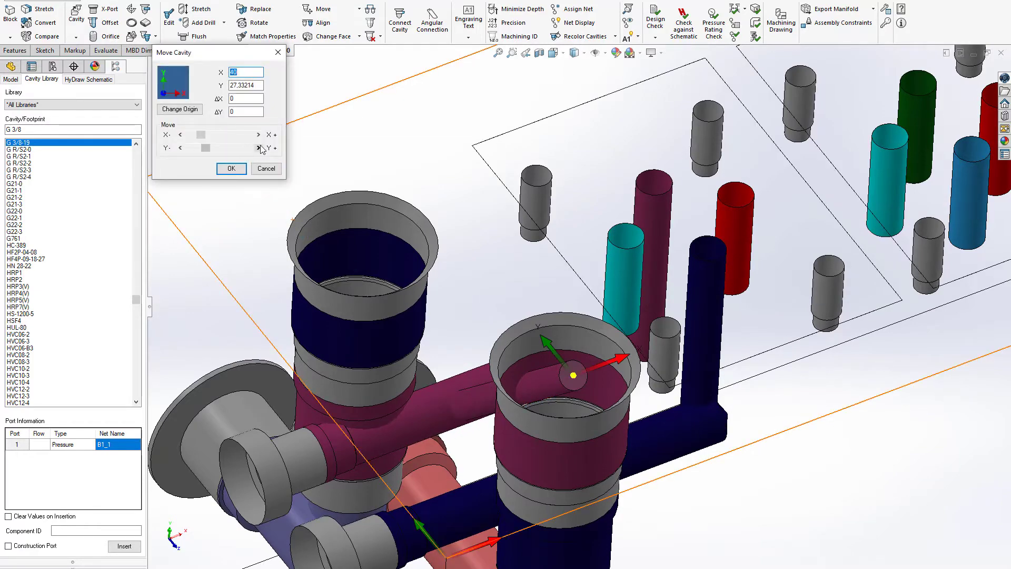
click(259, 148)
click(231, 169)
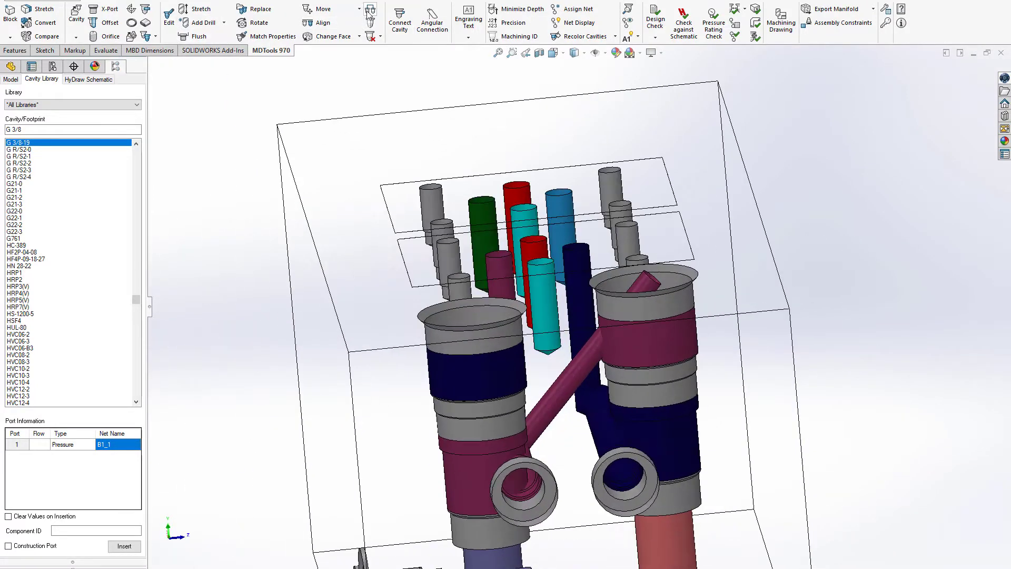
Step: Create an angular connection of 5 mm expected diameter between port 3 of the CB2 cavity and the A1 net construction port
click(433, 15)
click(503, 368)
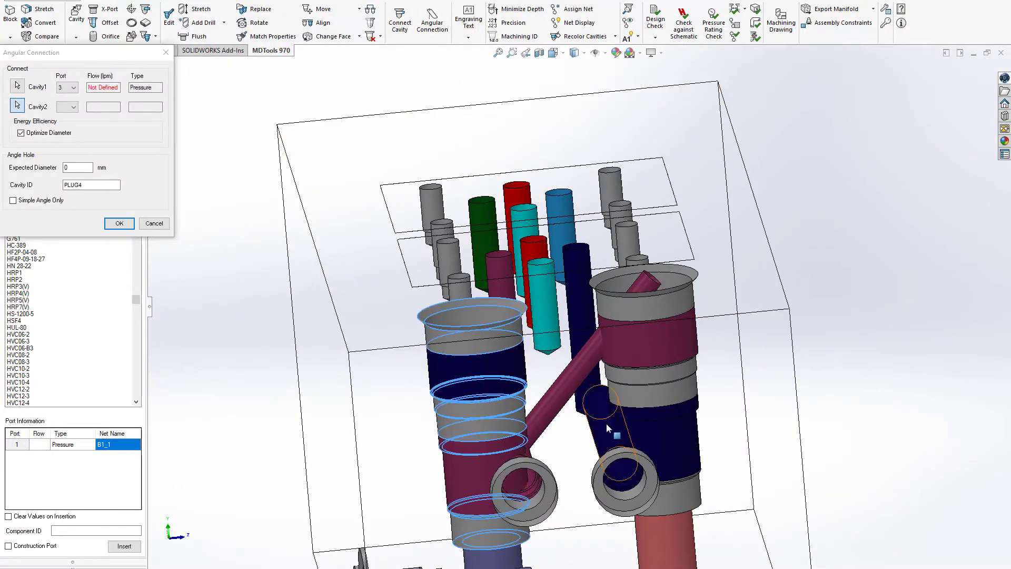
click(604, 426)
double_click(88, 167)
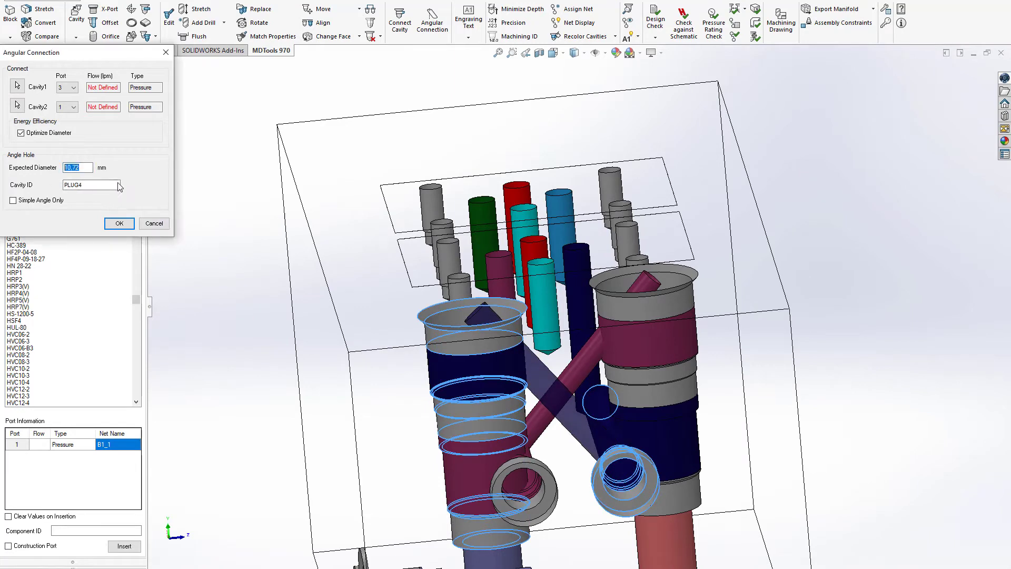
click(119, 224)
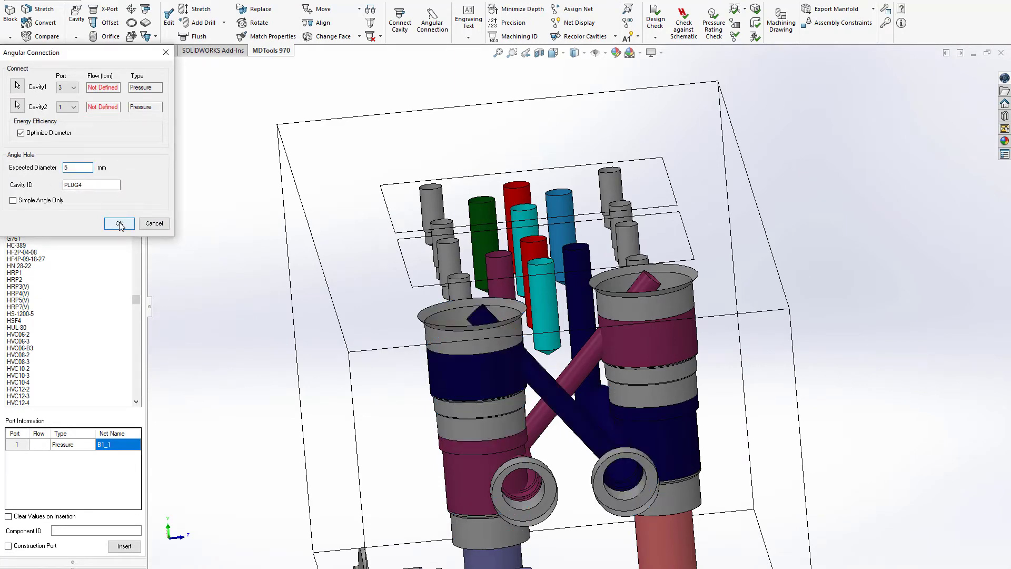
Step: Set up a G 1/2-14 port with component ID P and net IN on its port 1
middle_drag(700, 185, 266, 201)
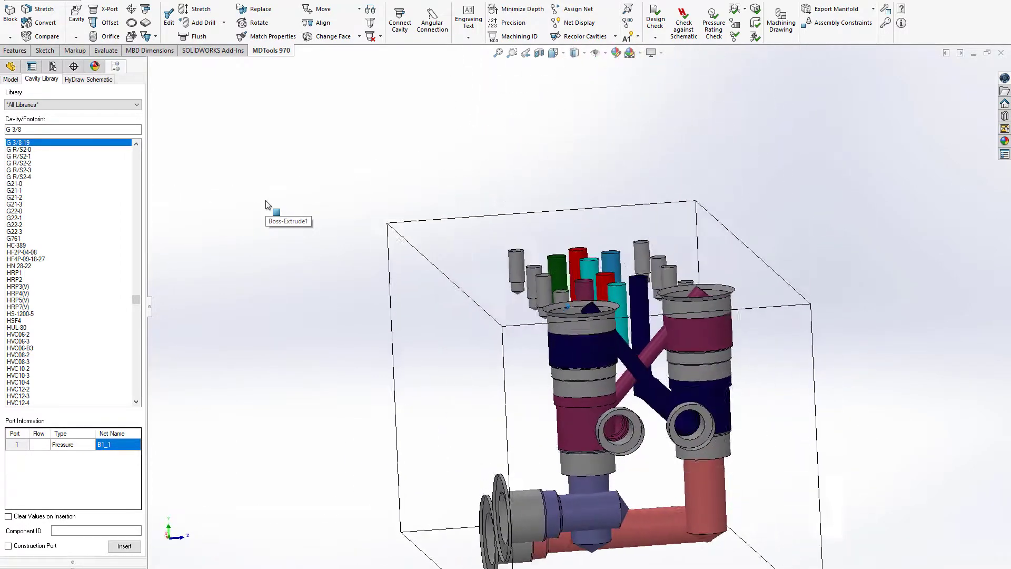
triple_click(50, 131)
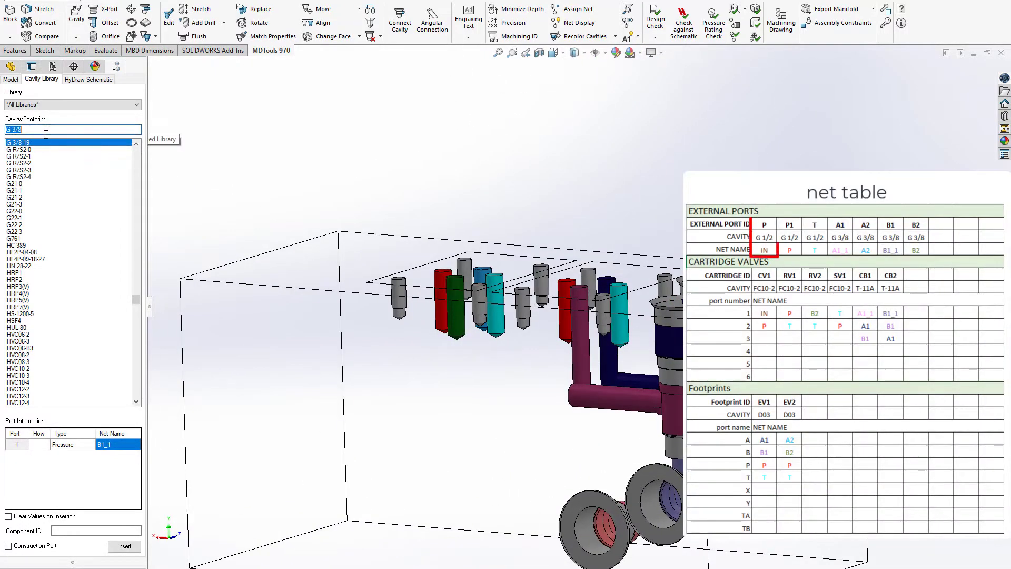
text(G)
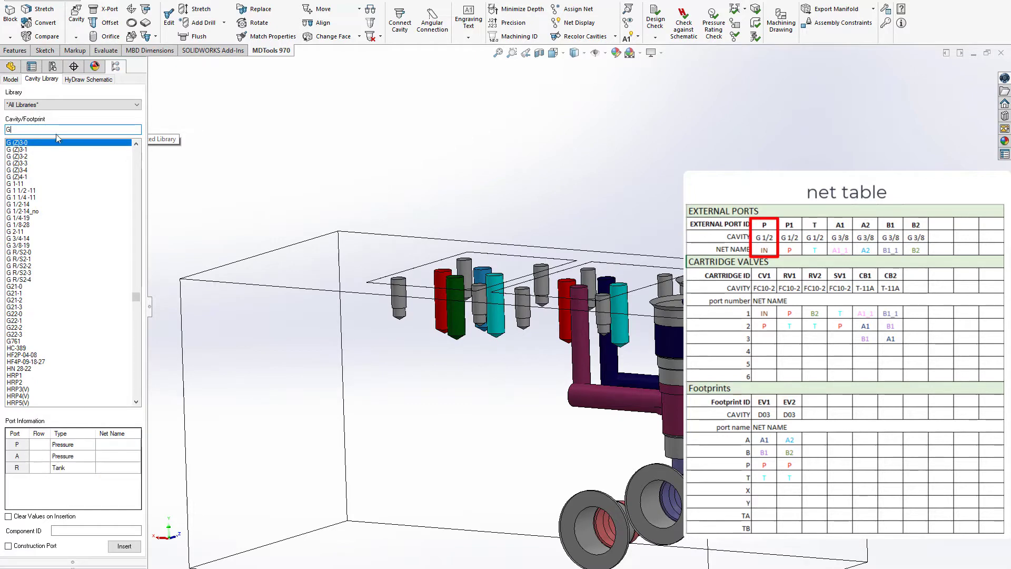
text( 1/2)
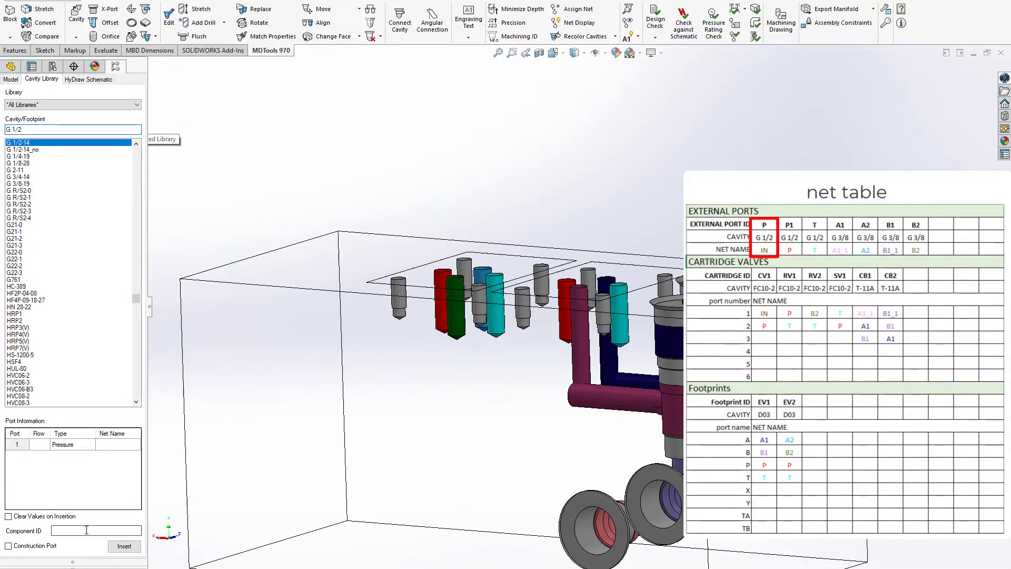
click(120, 446)
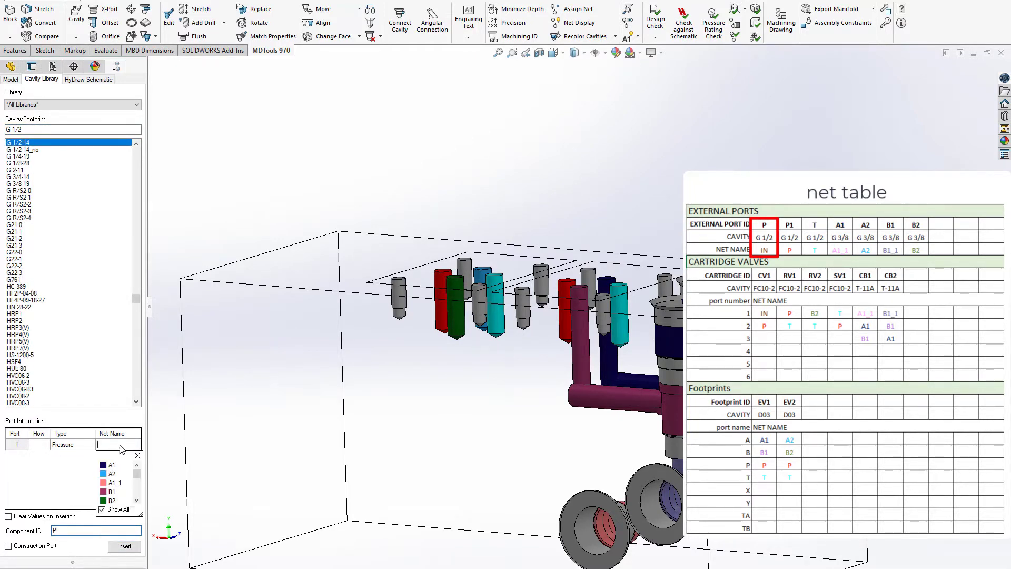
text(IN)
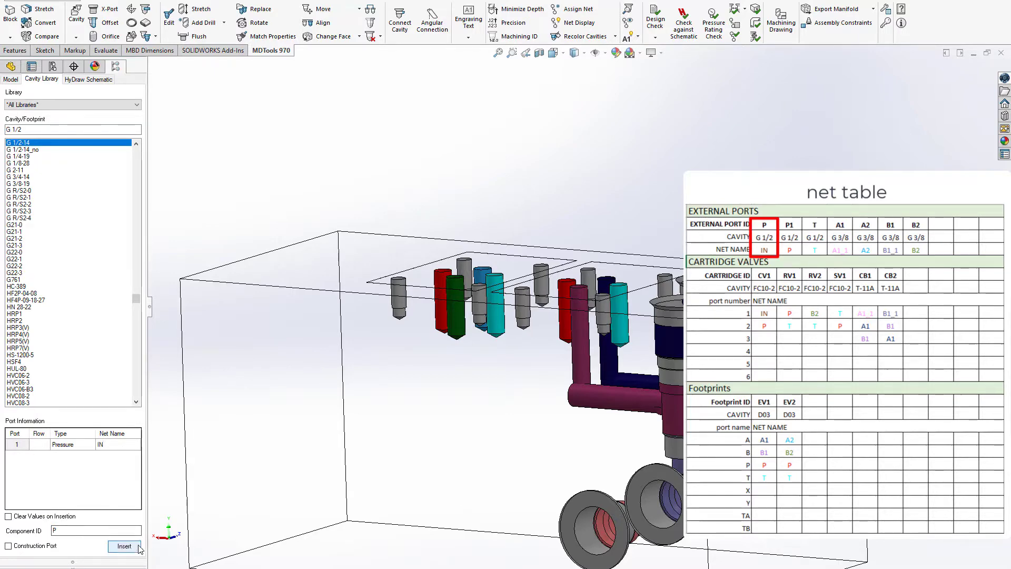
Step: Insert port P on the end face below the two construction ports, at about X 45, Y 59
click(125, 546)
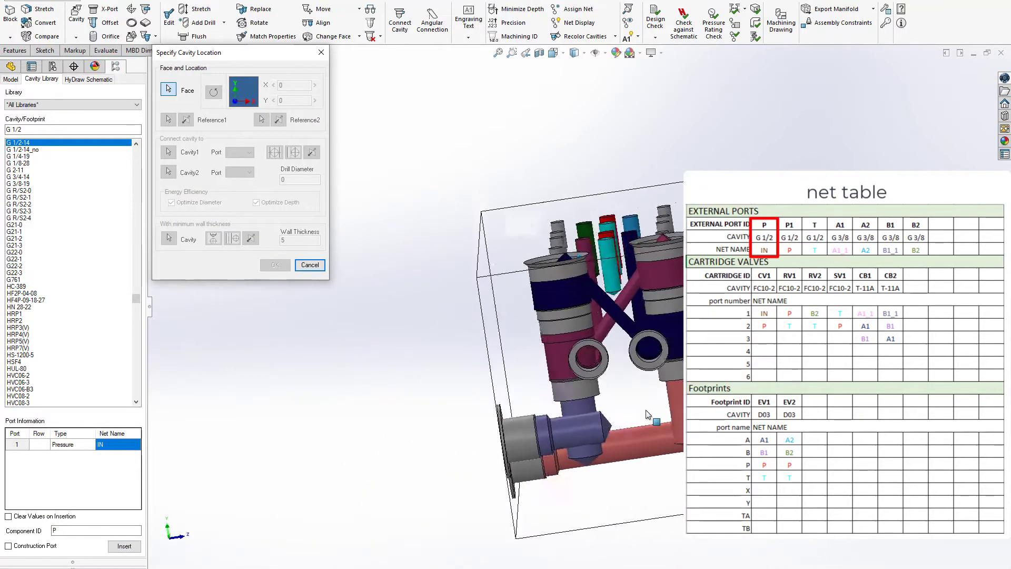
click(642, 411)
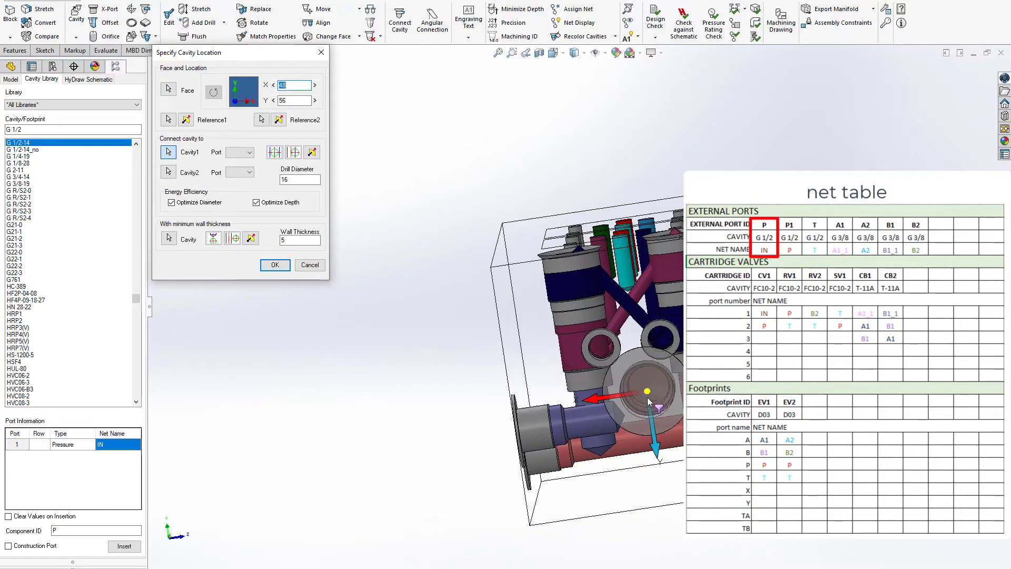
drag(648, 394, 643, 398)
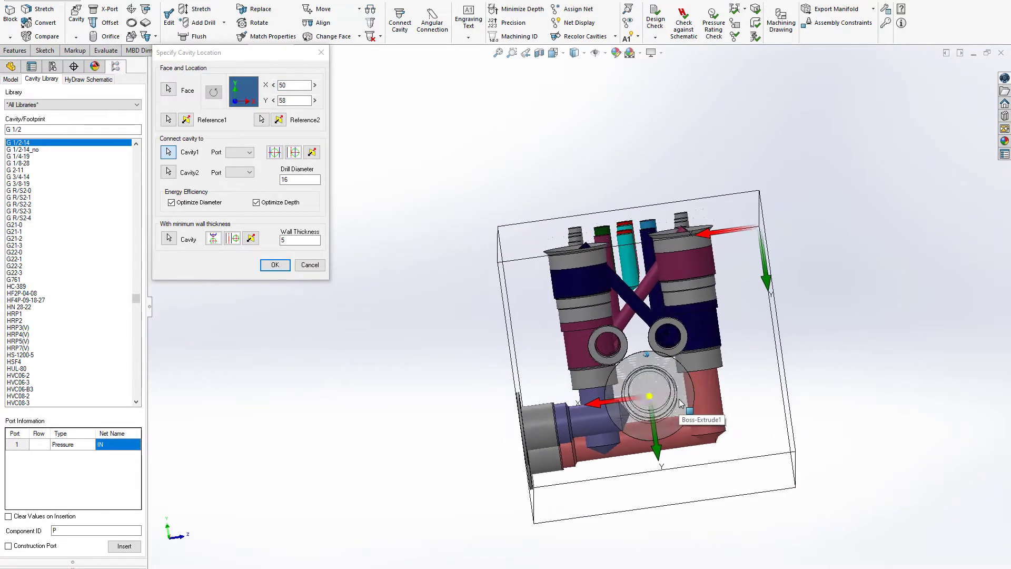
drag(653, 395, 666, 397)
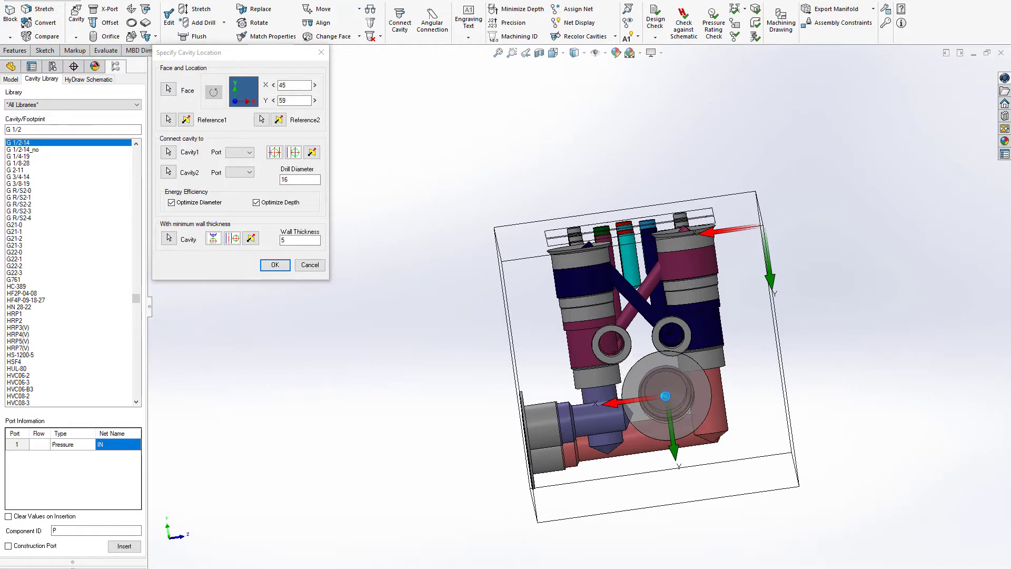
click(274, 264)
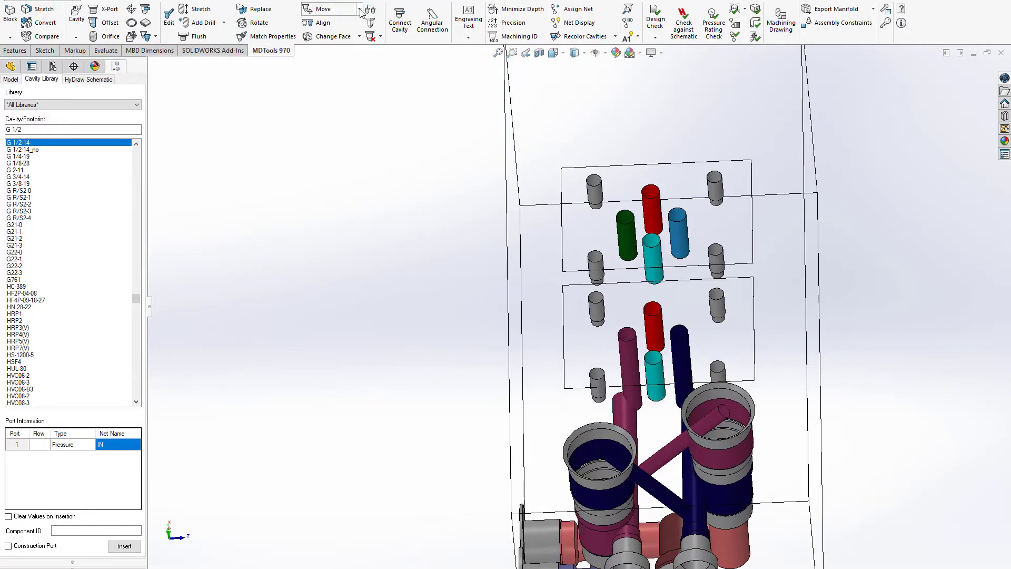
Step: Move the CB1 cavity together with the A1 net construction port by -7 mm in Z
click(356, 35)
click(712, 422)
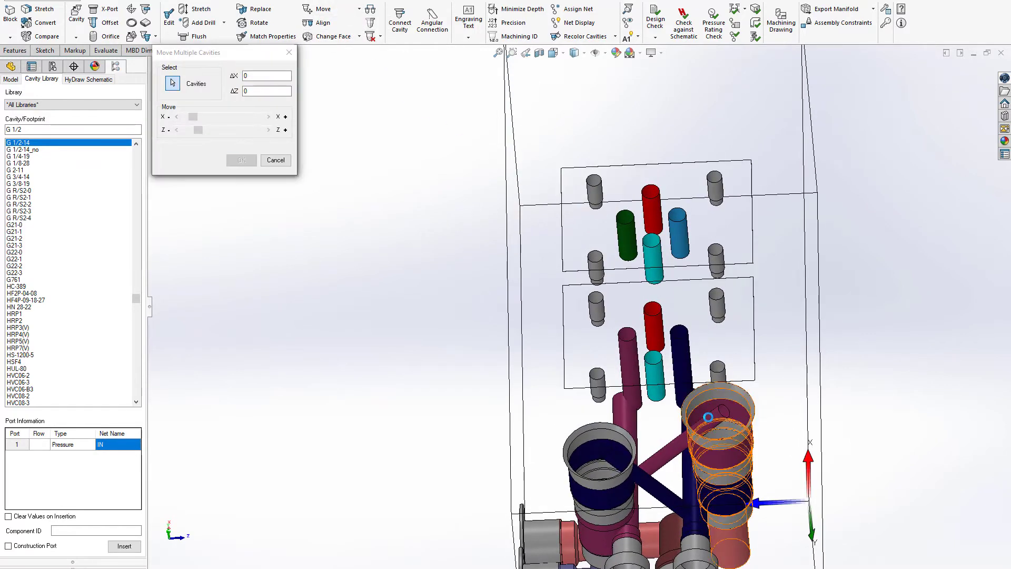
click(696, 526)
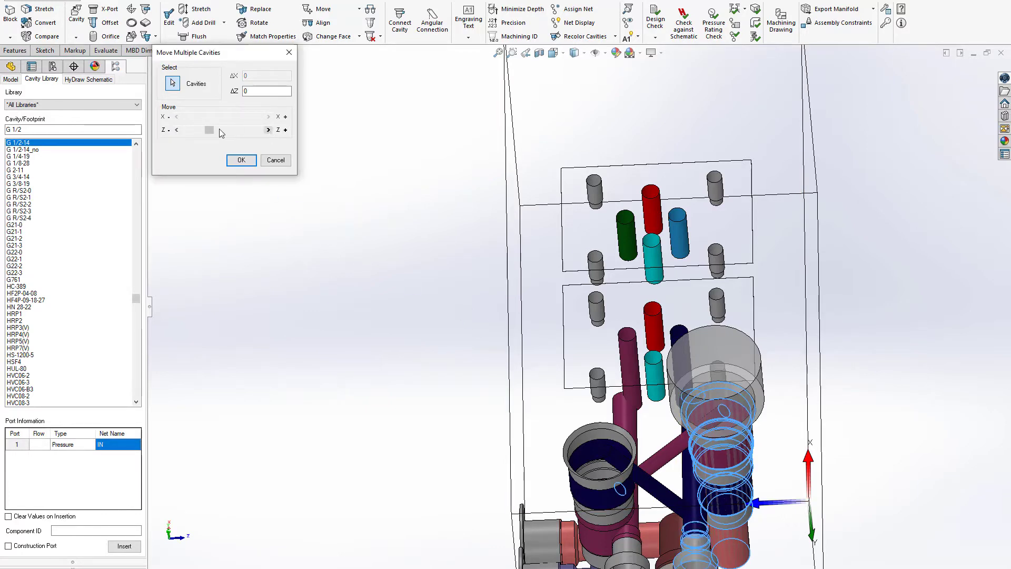
click(180, 129)
click(180, 129)
click(180, 129)
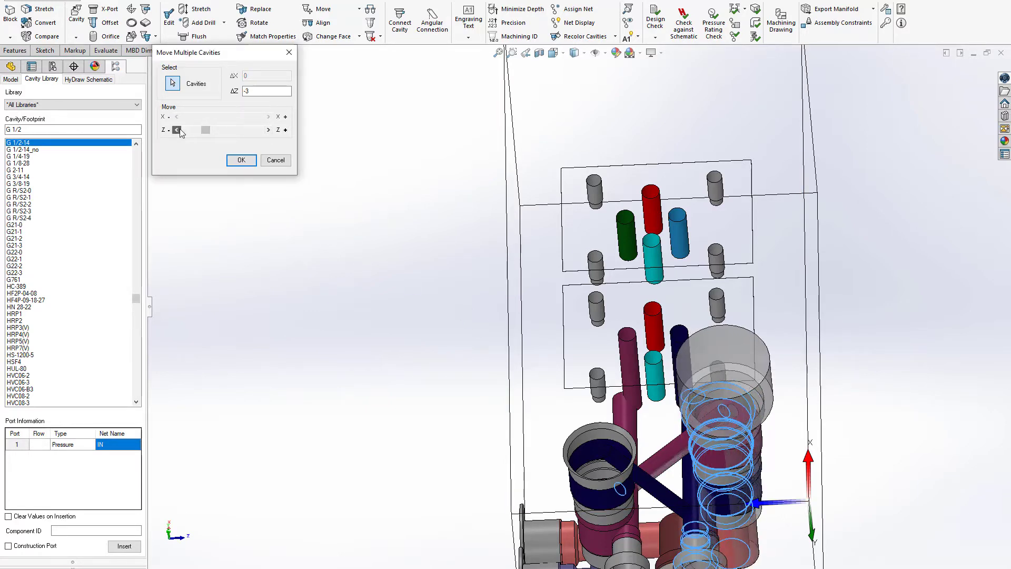
click(180, 129)
click(180, 129)
click(180, 129)
click(180, 129)
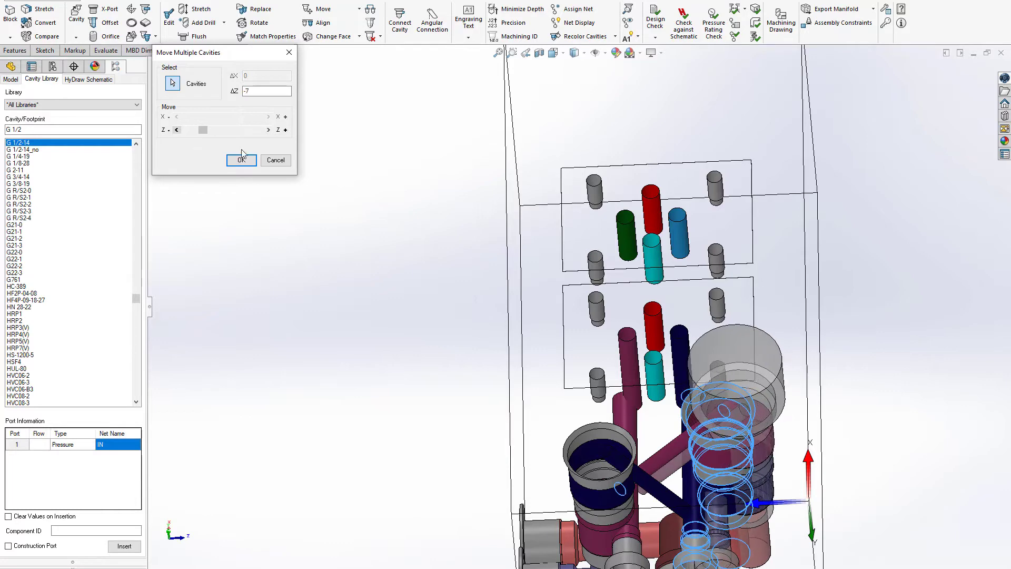
click(242, 160)
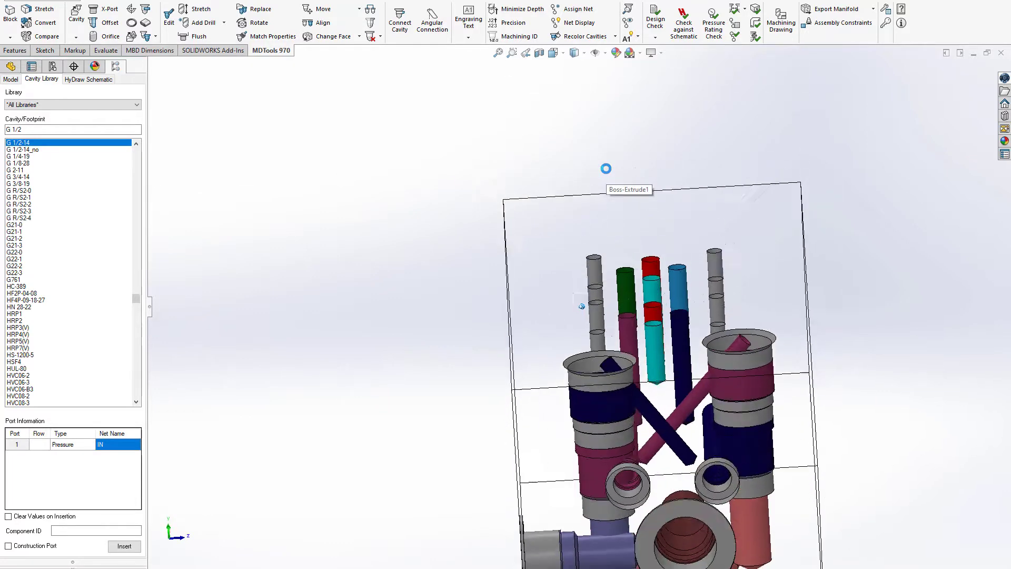
Step: Adjust the B1 angular drill to the moved CB1 cavity with beta 47 and a drill depth of 60 mm
click(211, 13)
click(748, 399)
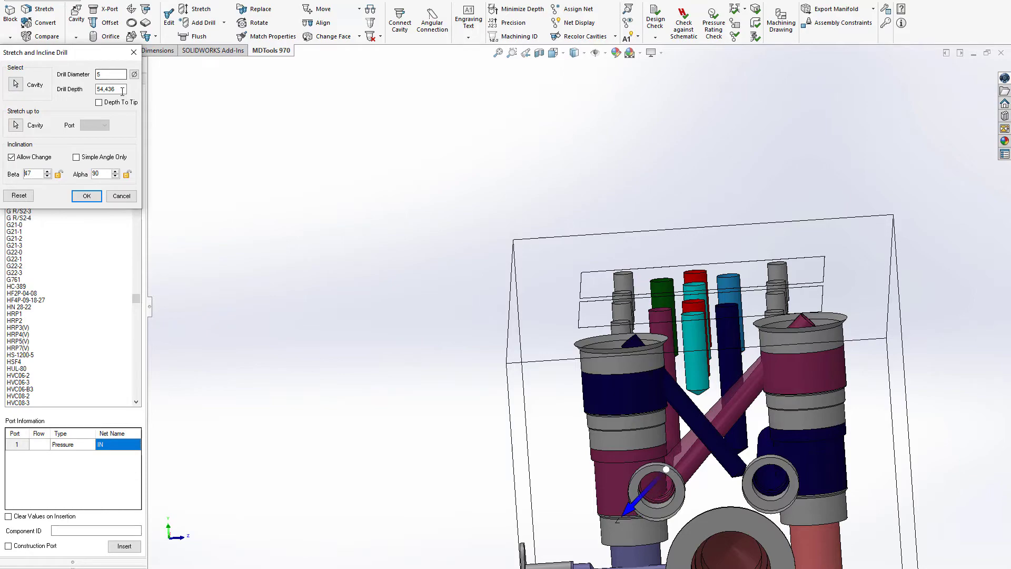
text(60)
key(Return)
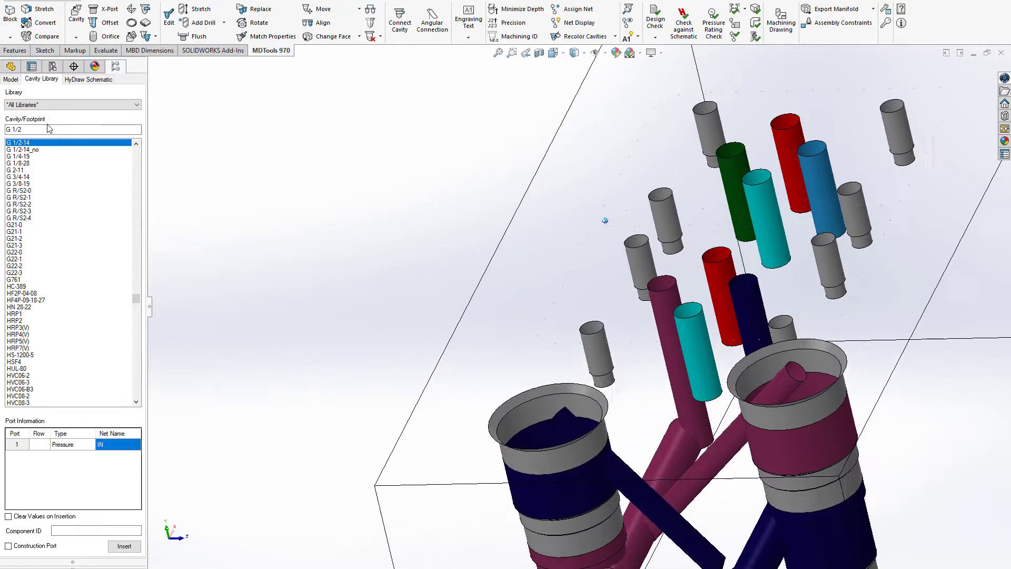
Step: Re-aim the CB1 cavity's A1 angular drill at the A1 construction drilling with beta 43, alpha 270 and a drill depth of 51 mm
click(205, 14)
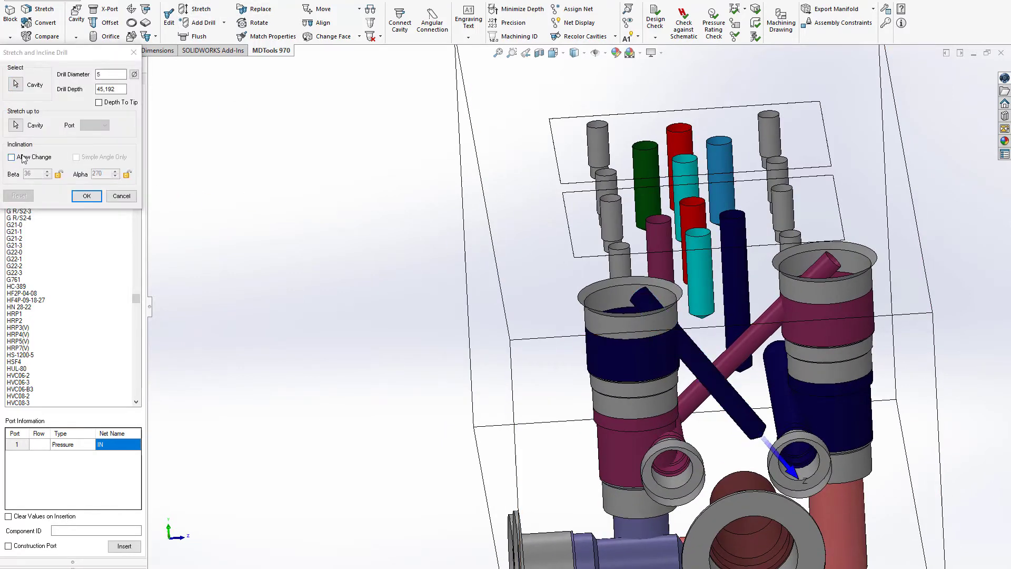
click(22, 155)
click(16, 125)
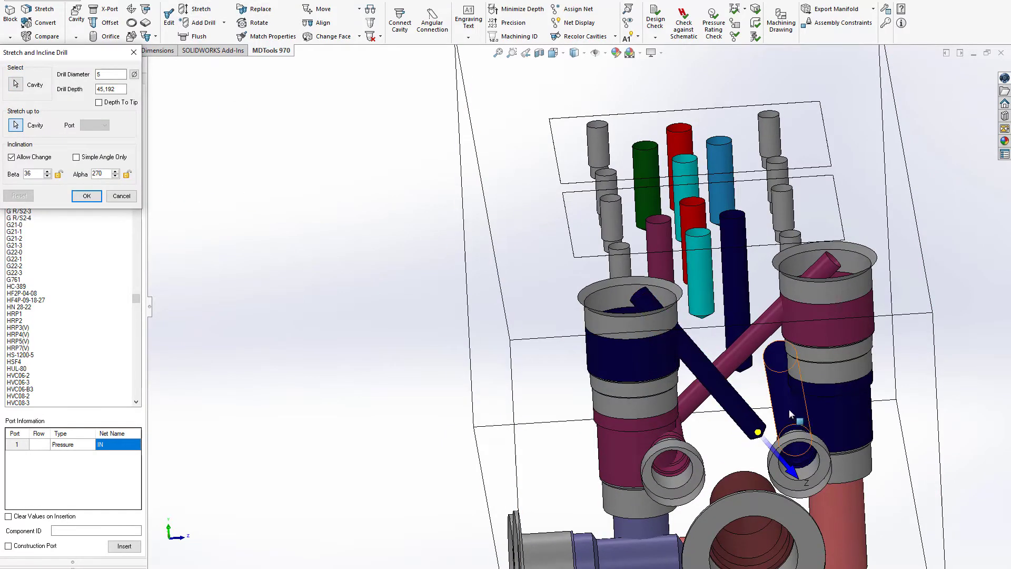
click(798, 430)
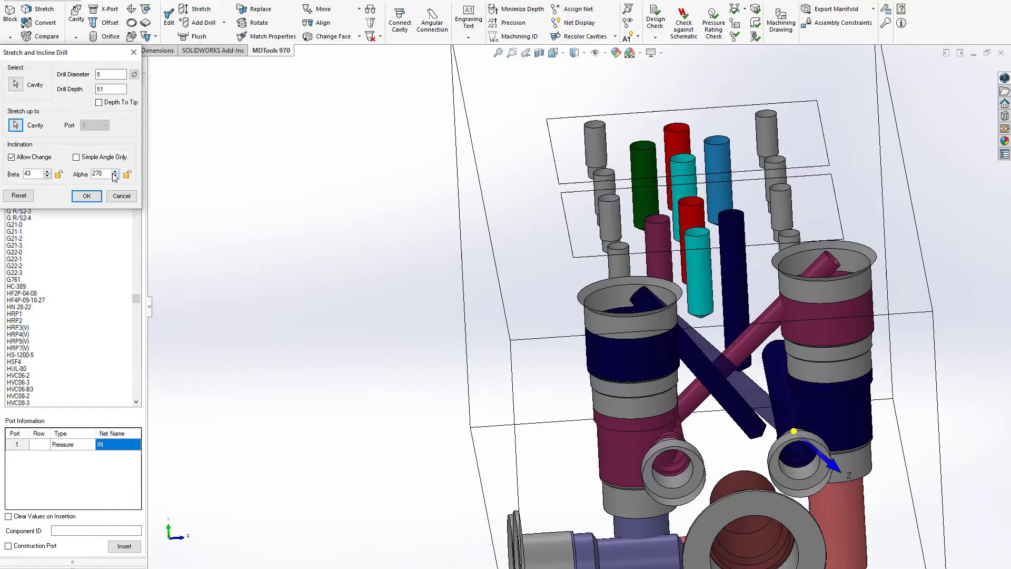
click(95, 198)
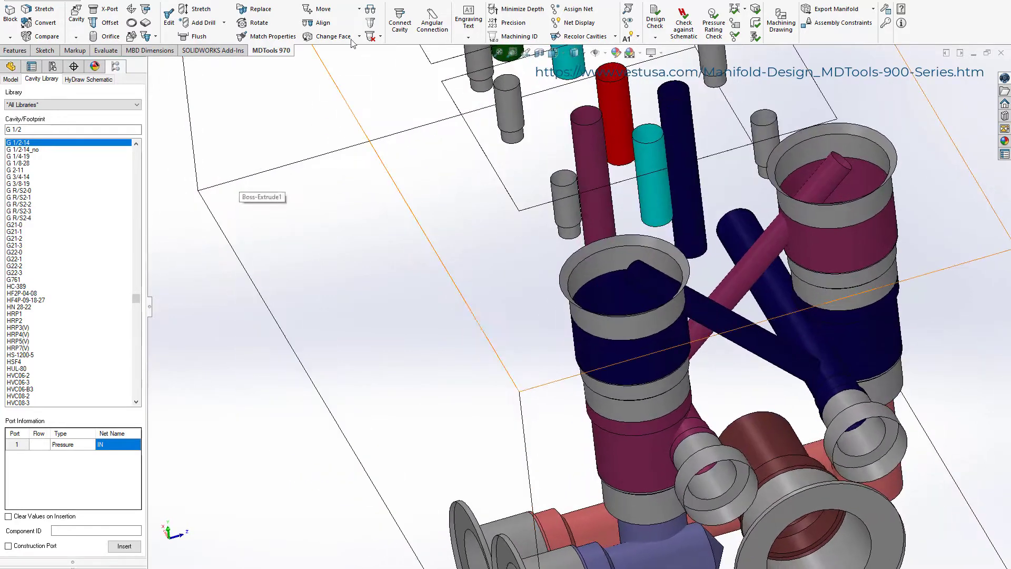
Step: Move the A1 angular drill inside the CB1 cavity to X 25, Y 70
click(326, 14)
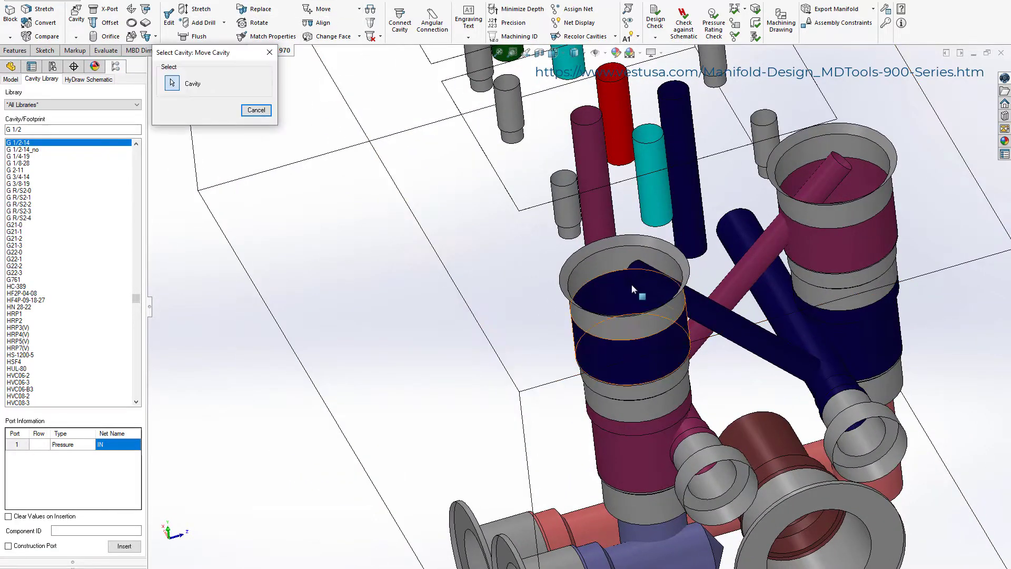
click(646, 279)
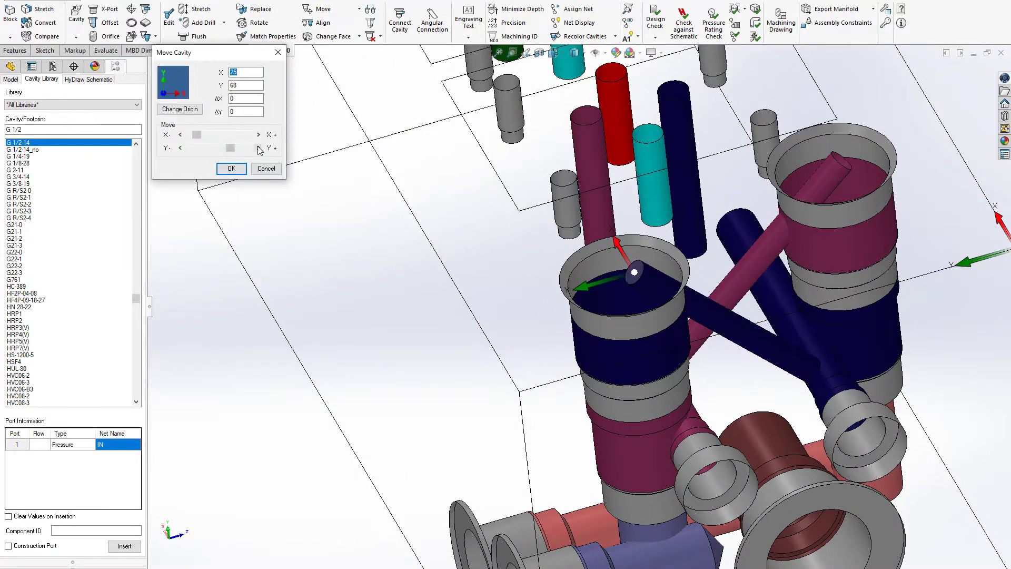
click(258, 148)
click(258, 148)
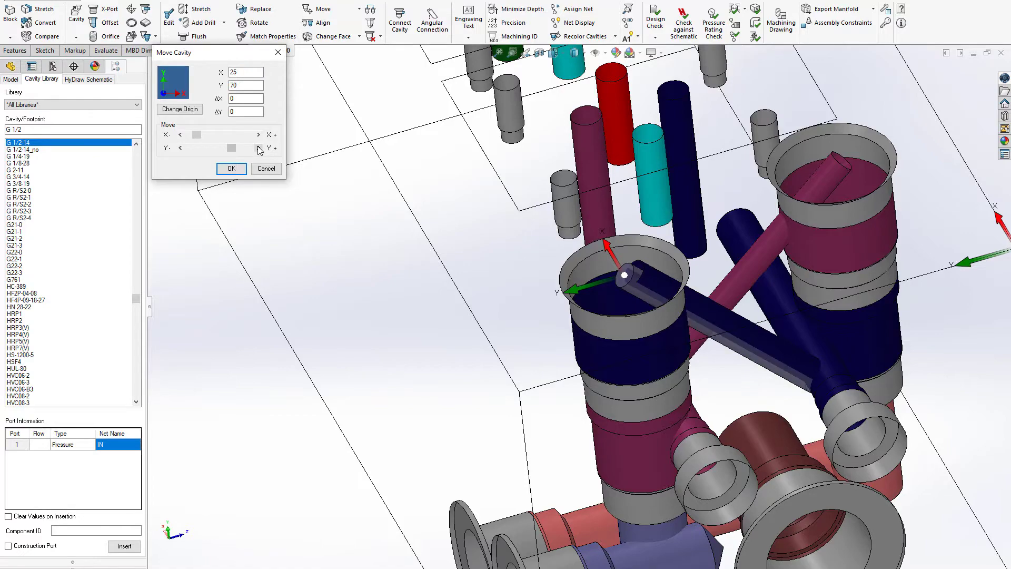
click(232, 168)
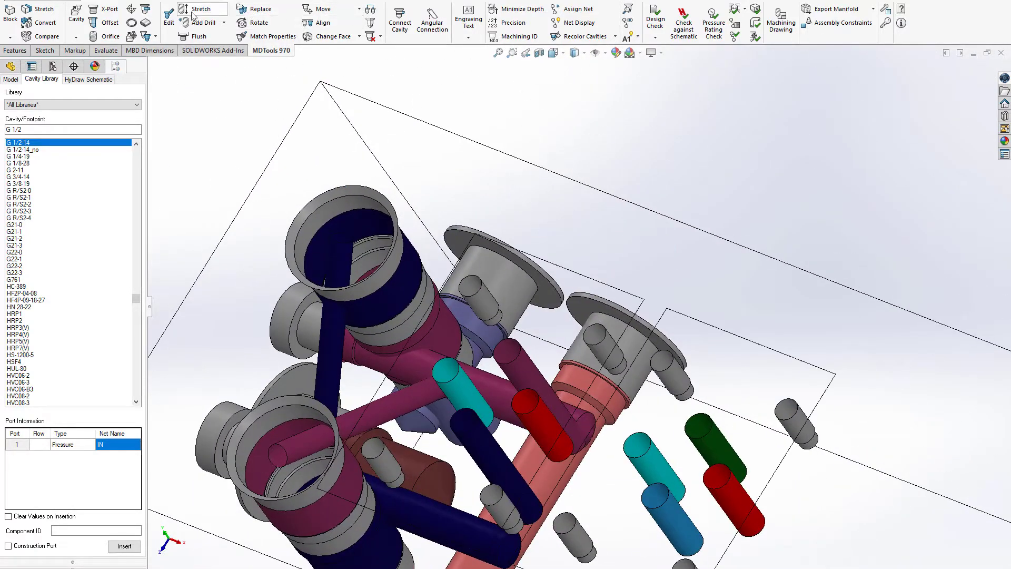
Step: Incline the EV1 footprint's A1 drill toward the A1 construction drilling as a simple angle with beta 15 and alpha 270
click(195, 9)
click(485, 442)
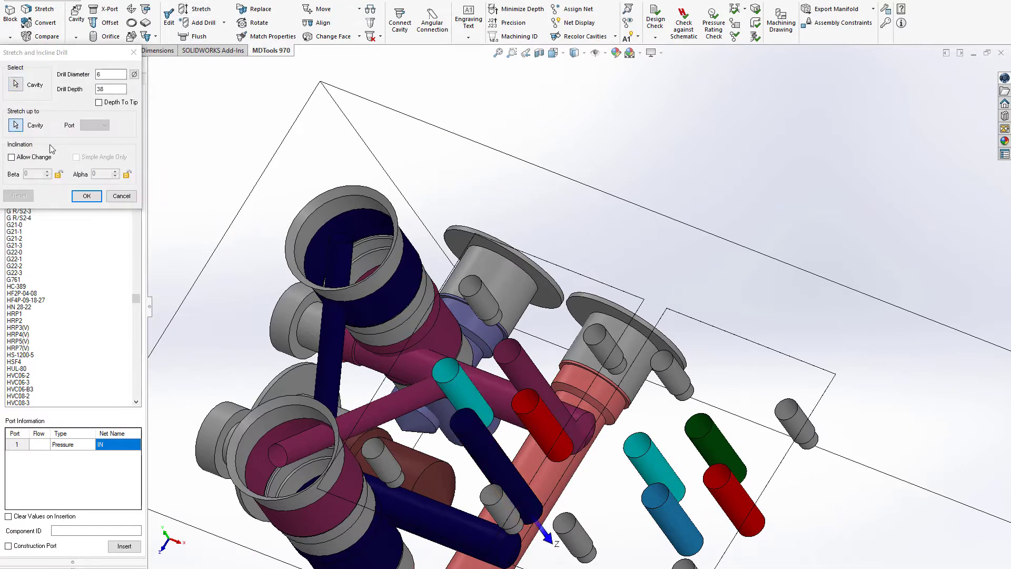
click(11, 157)
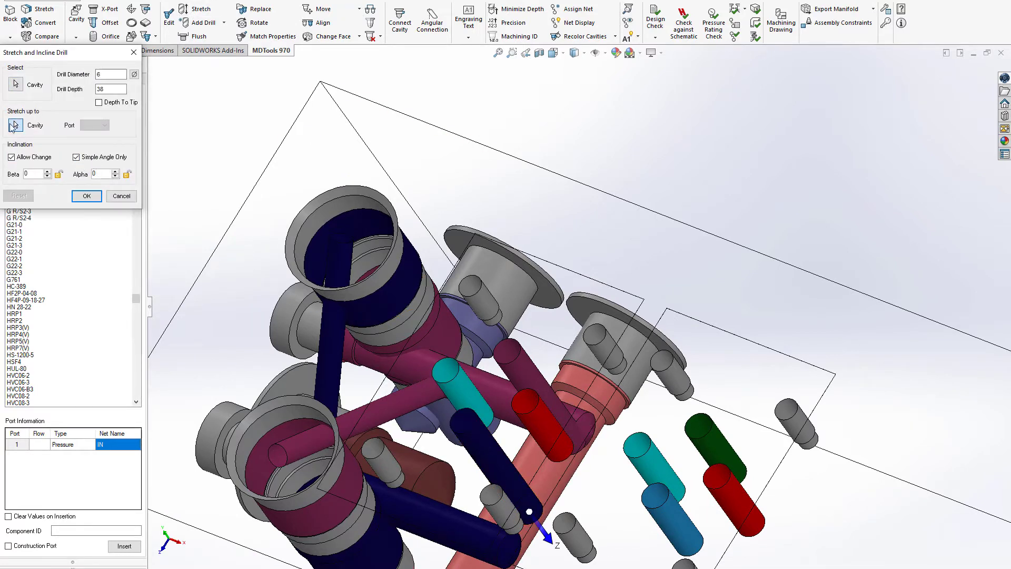
click(446, 507)
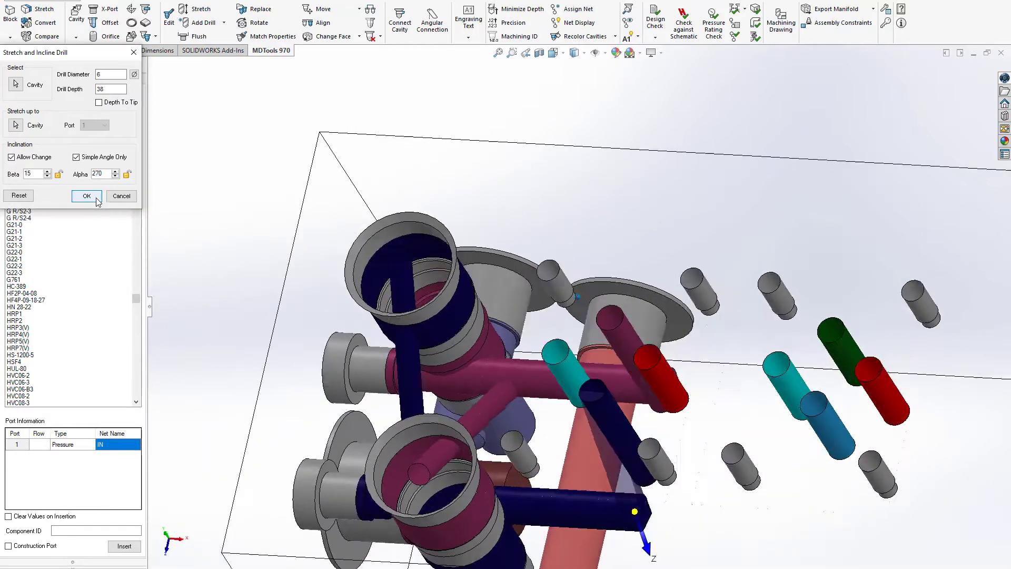
click(99, 199)
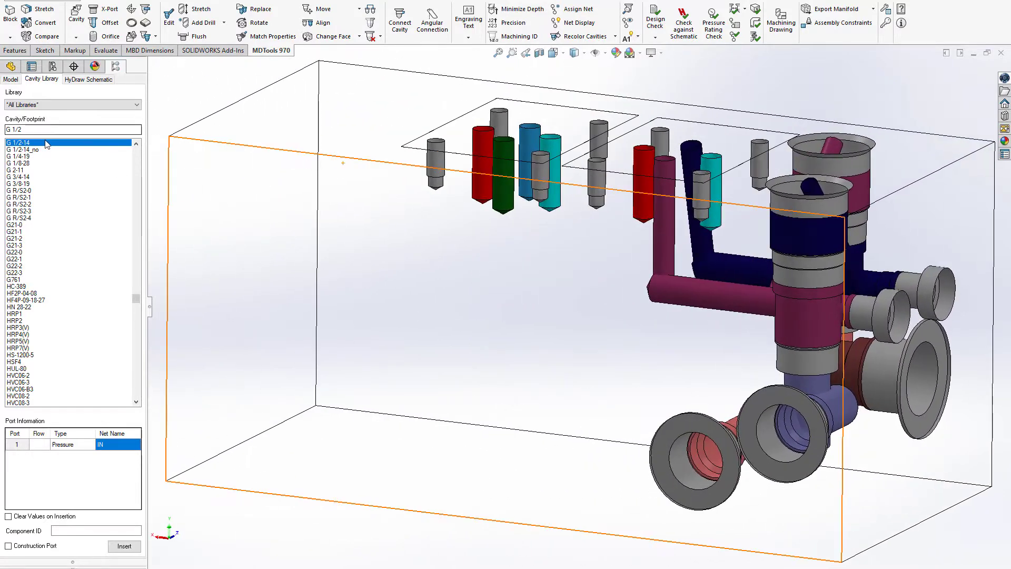
Step: Set up an FC10-2 cavity with component ID CV1, net IN on port 1 and net P on port 2
text(FC10)
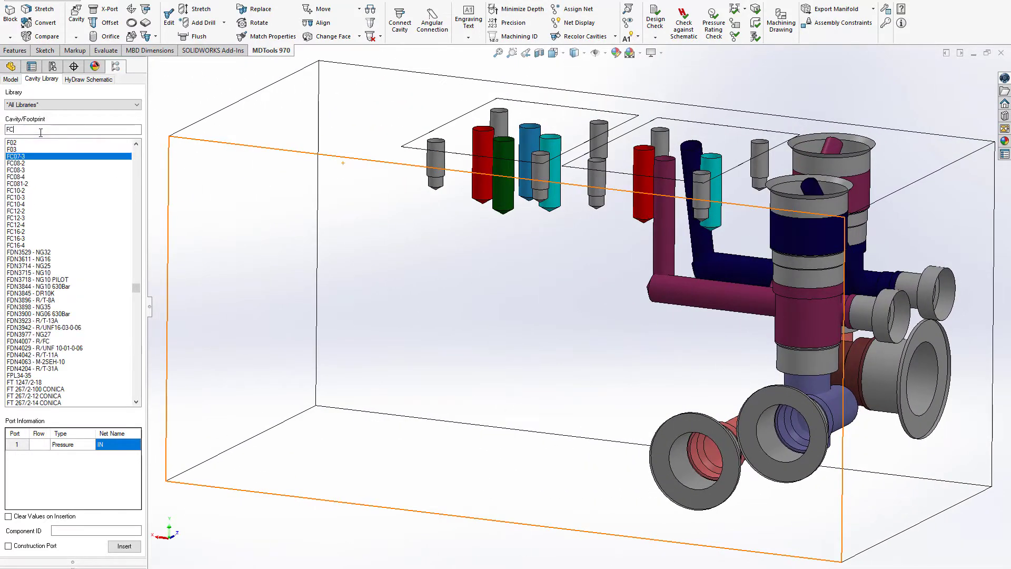
click(116, 446)
text(IN)
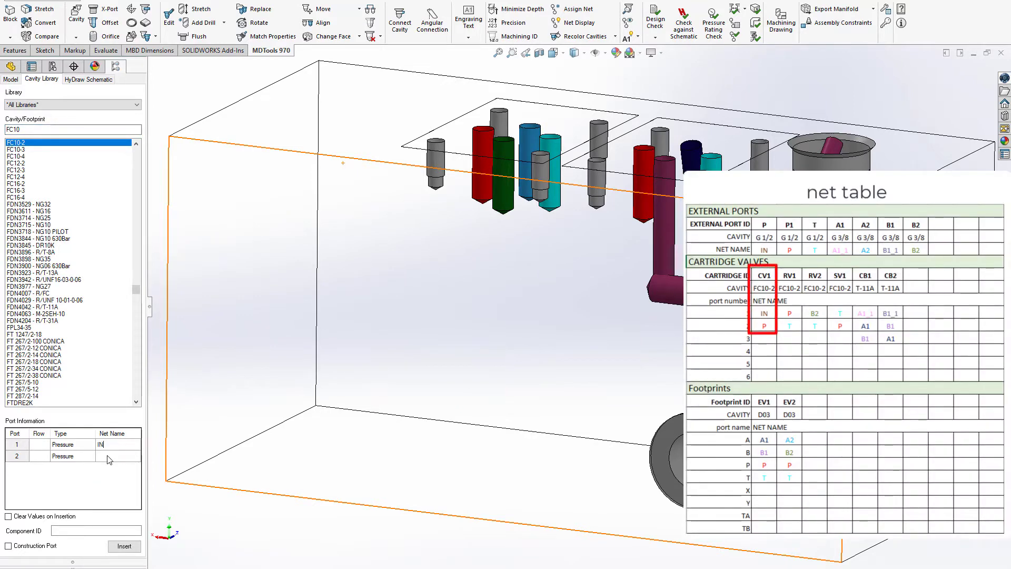
click(108, 457)
text(P)
Step: Insert the CV1 cavity on the long side face, referenced to port P at X 100, Y 0 and connected to its drilling
click(124, 546)
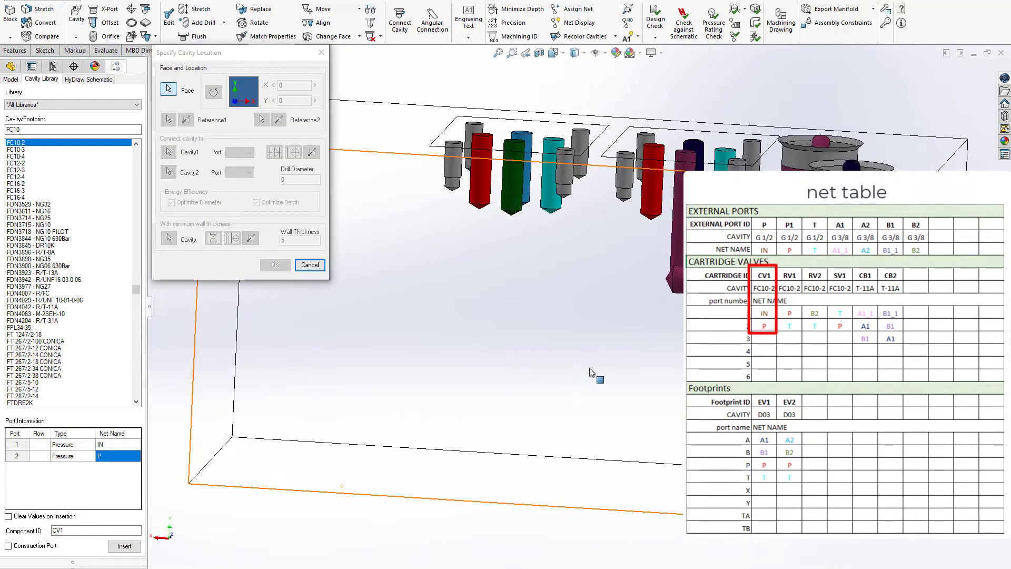
click(593, 373)
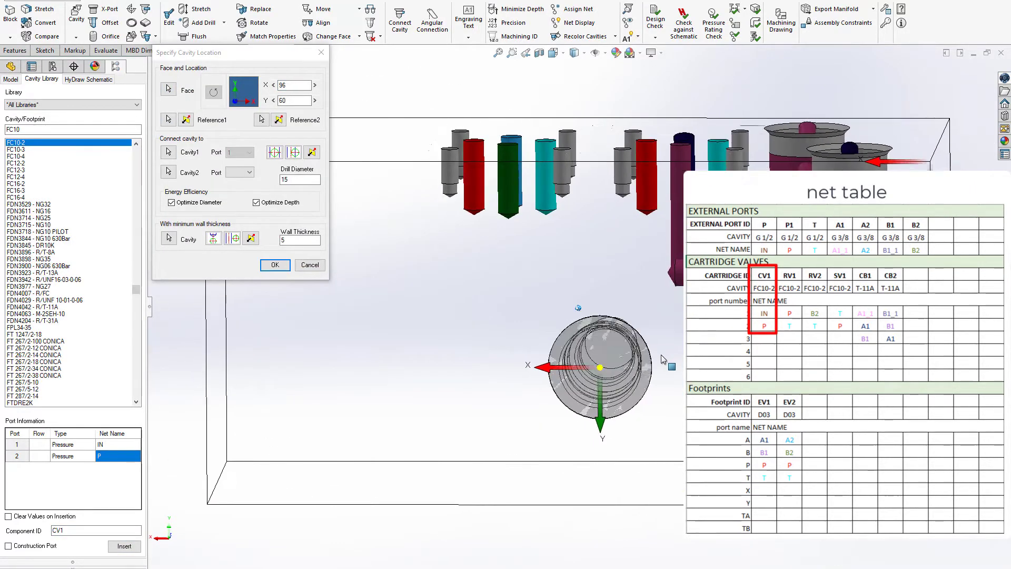
drag(601, 369, 583, 361)
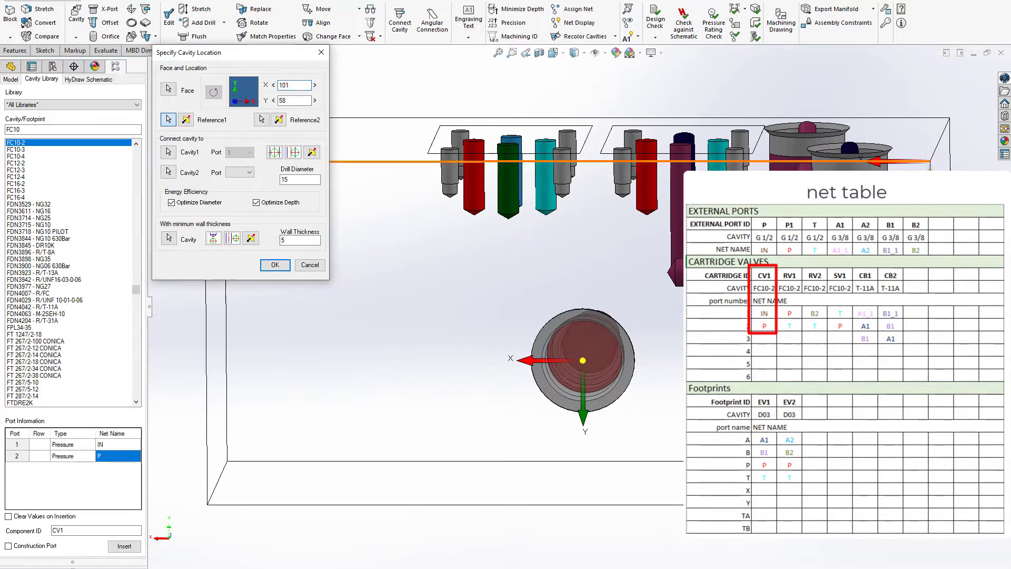
click(918, 339)
drag(296, 99, 233, 101)
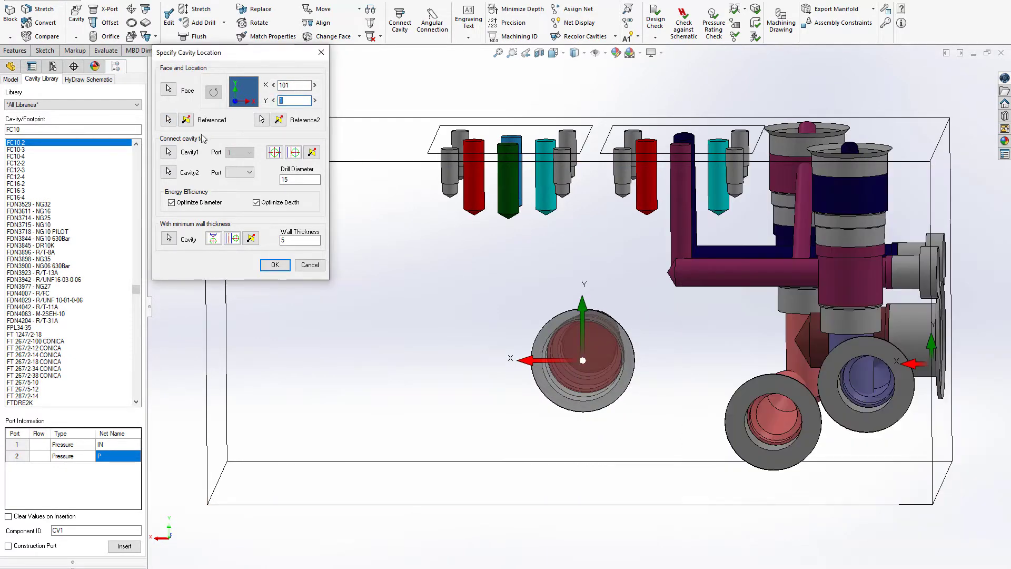
text(0)
key(Tab)
key(Return)
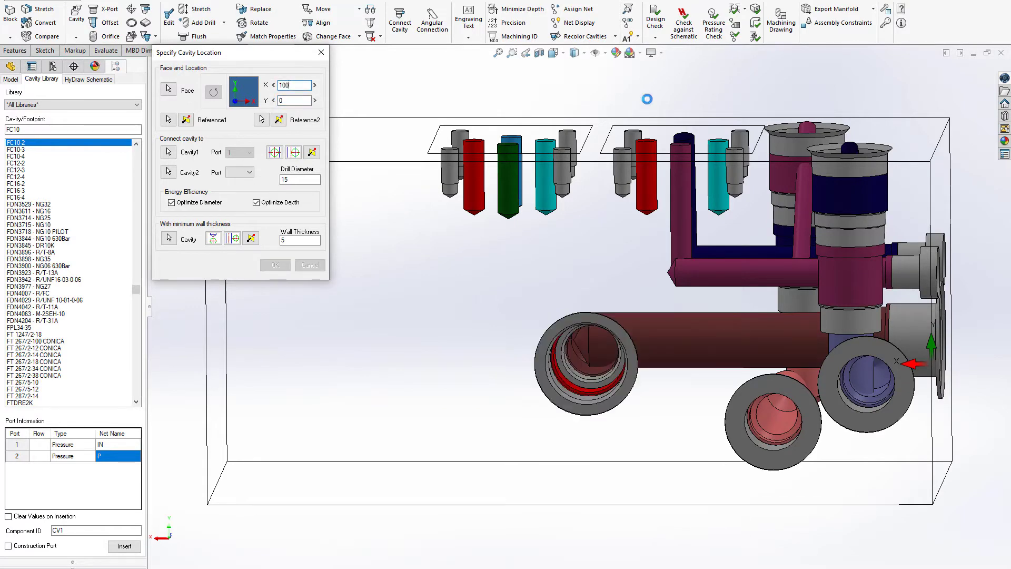
Step: Set the drill diameters of port P and of CV1's bottom port to 12 mm
click(268, 14)
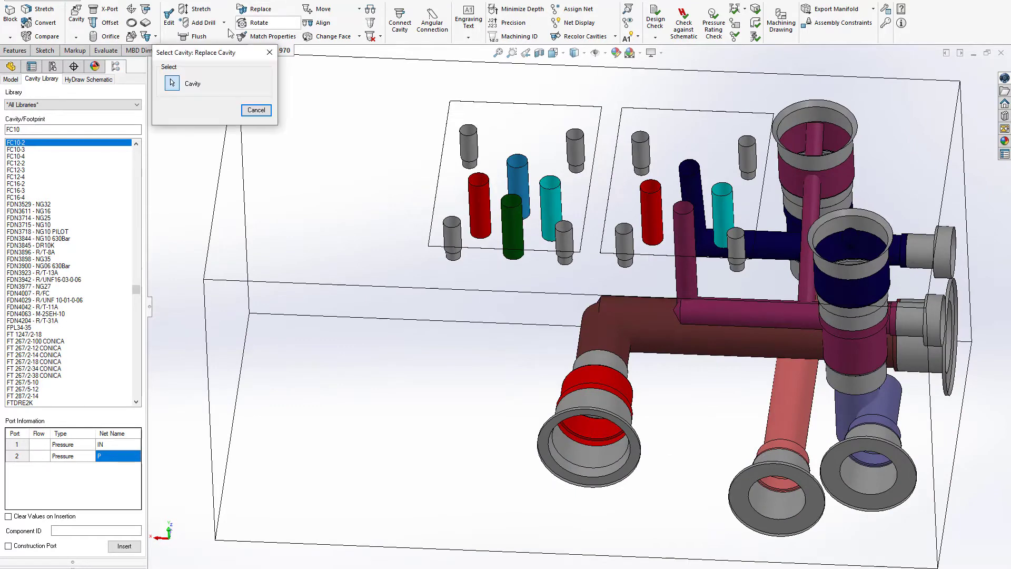
click(258, 110)
click(197, 9)
click(641, 307)
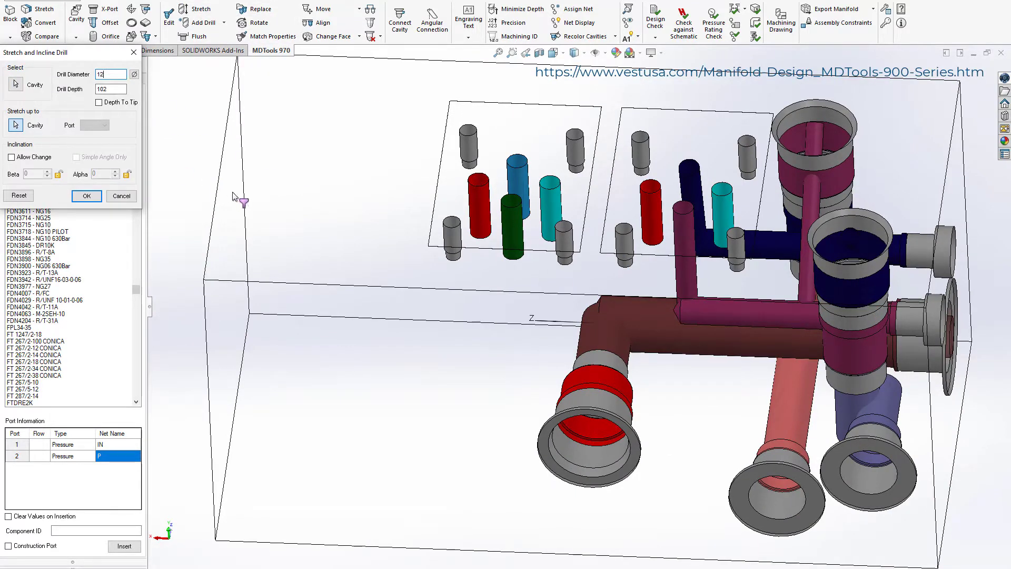
key(Tab)
click(88, 196)
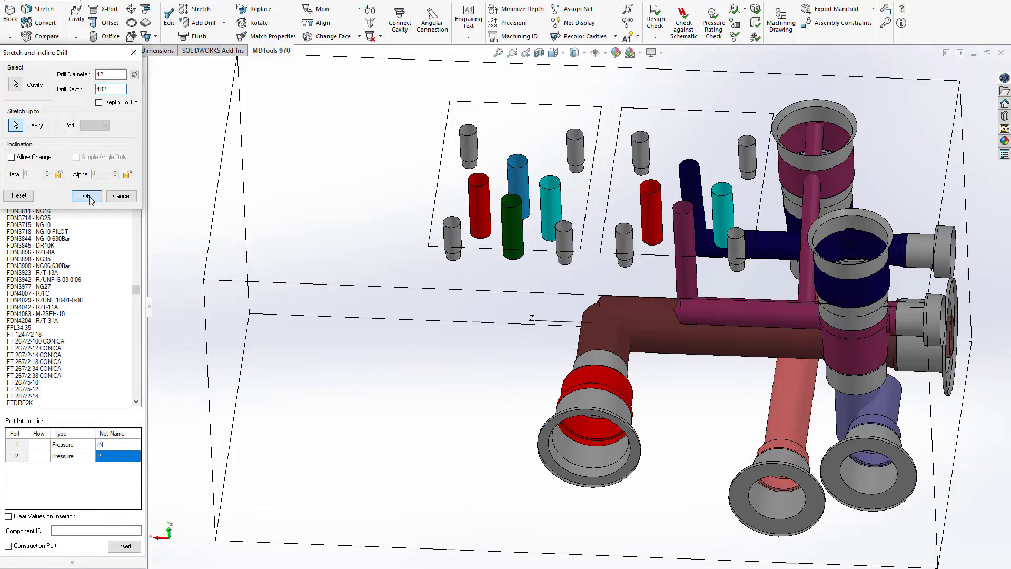
click(202, 10)
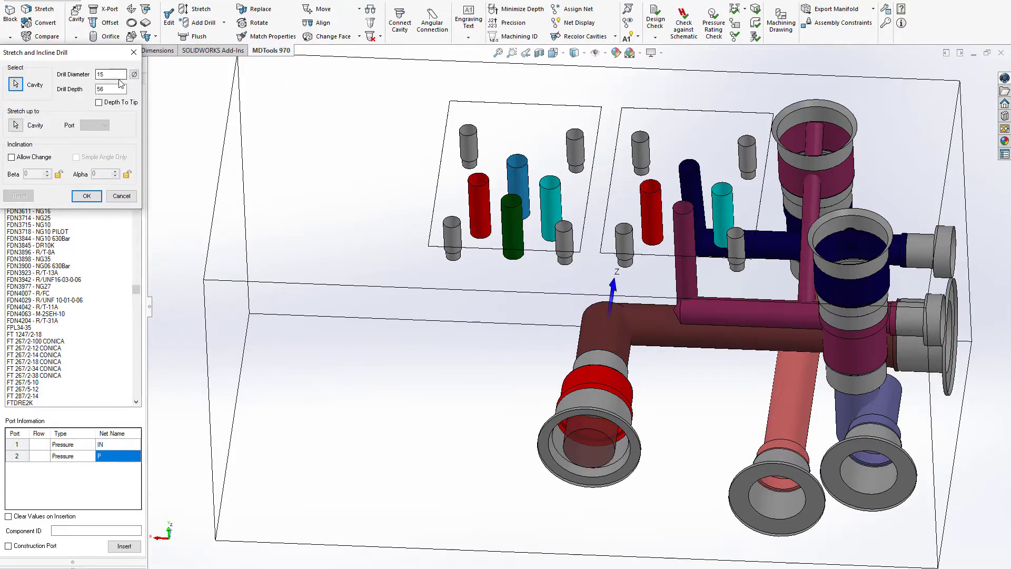
click(87, 196)
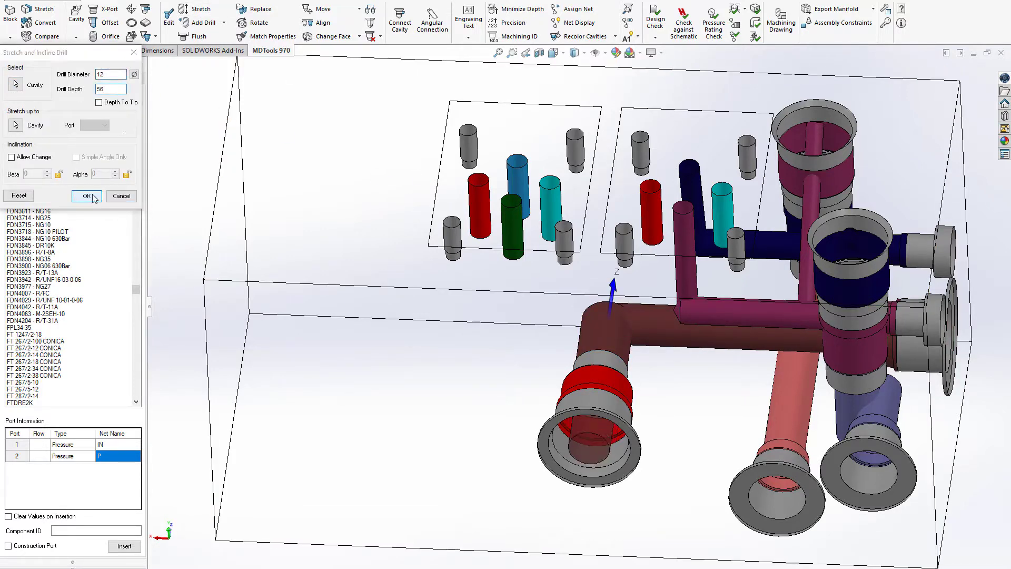
Step: Set up a G 1/2-14 port with component ID P1
text(G 1/2)
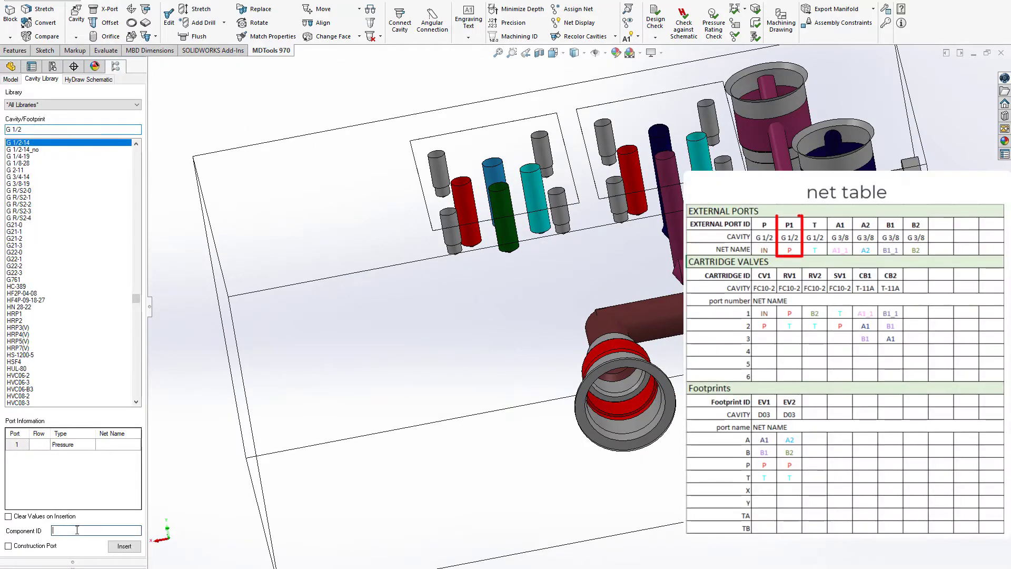
click(77, 530)
text(P1)
Step: Insert port P1 on the free end face at X 81, Y 59, connected to port 2 of CV1 with an 11 mm drill
click(124, 546)
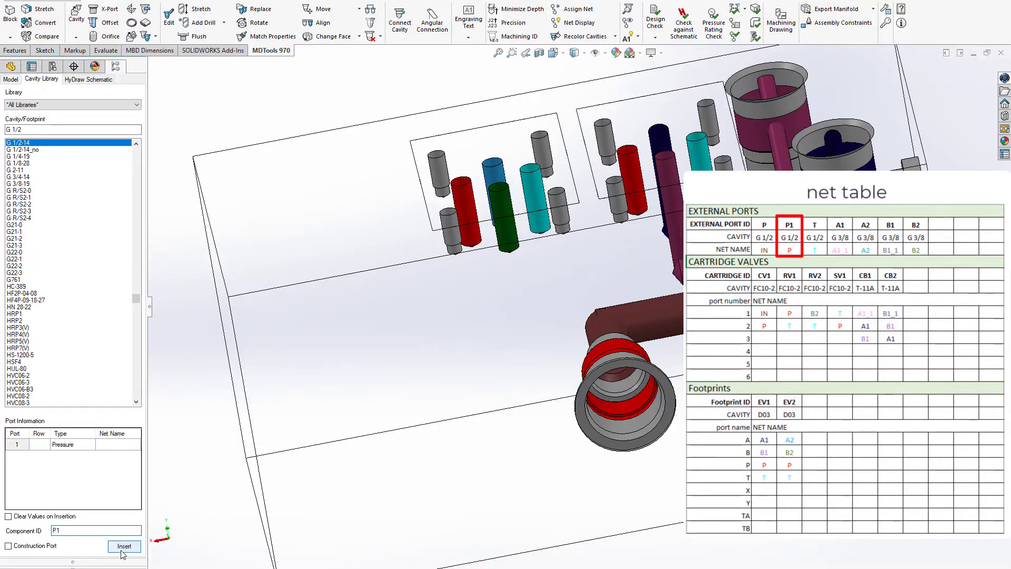
click(412, 388)
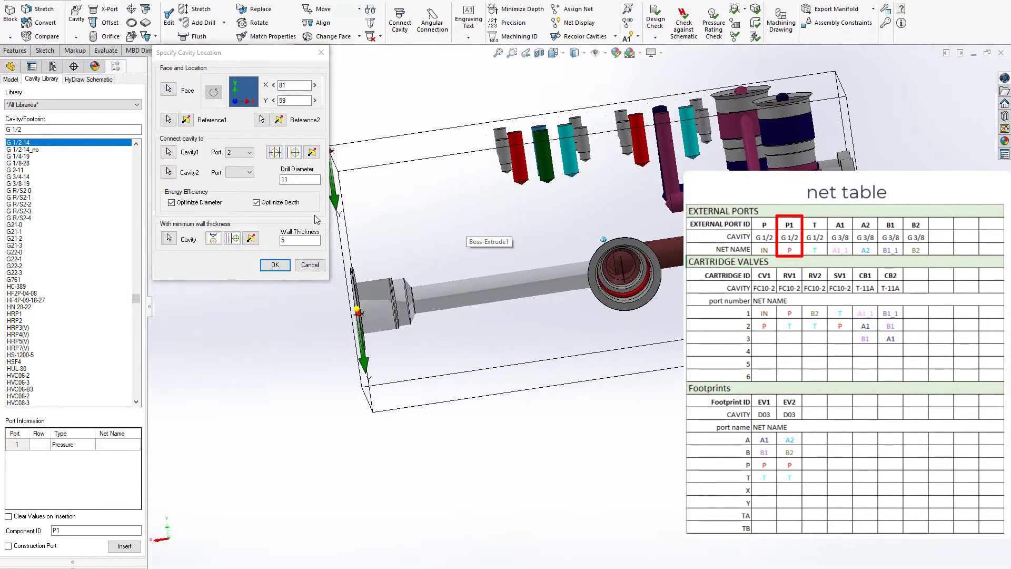
click(264, 269)
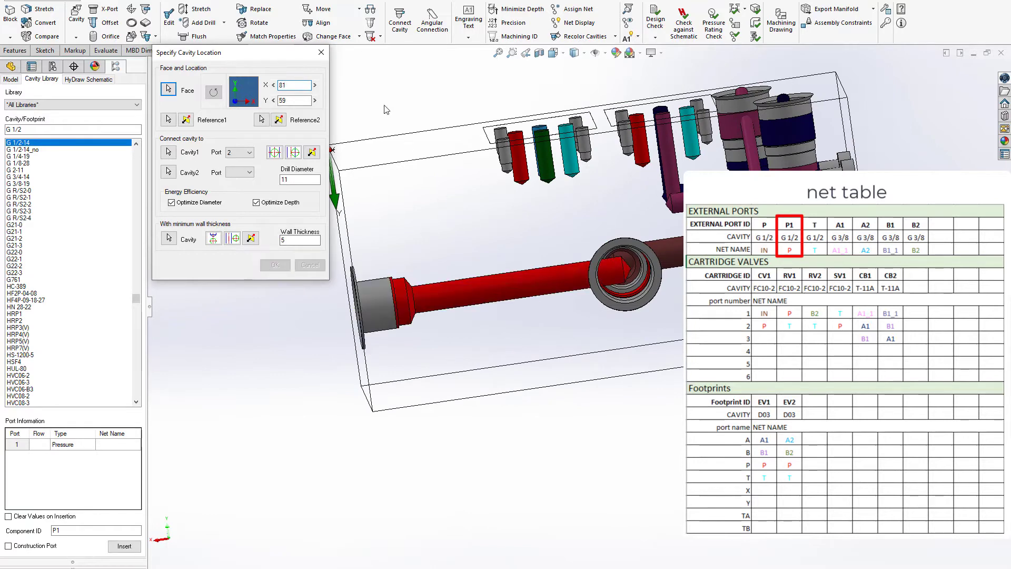
Step: Stretch the P1 port's drill through CV1 up to the EV1 footprint's P port
click(196, 11)
click(554, 276)
middle_drag(609, 236, 634, 321)
scroll(505, 268, down, 1)
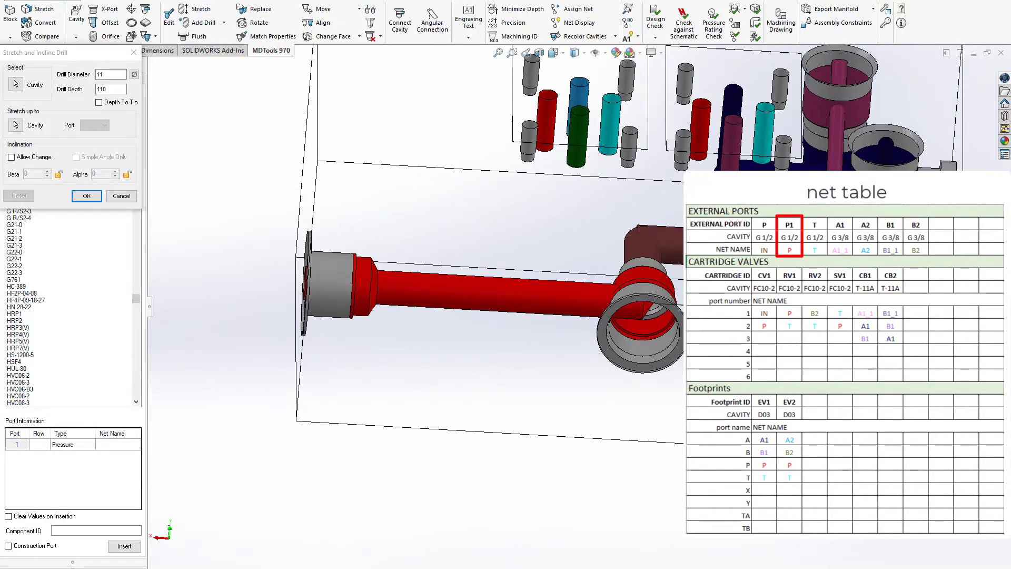
click(702, 113)
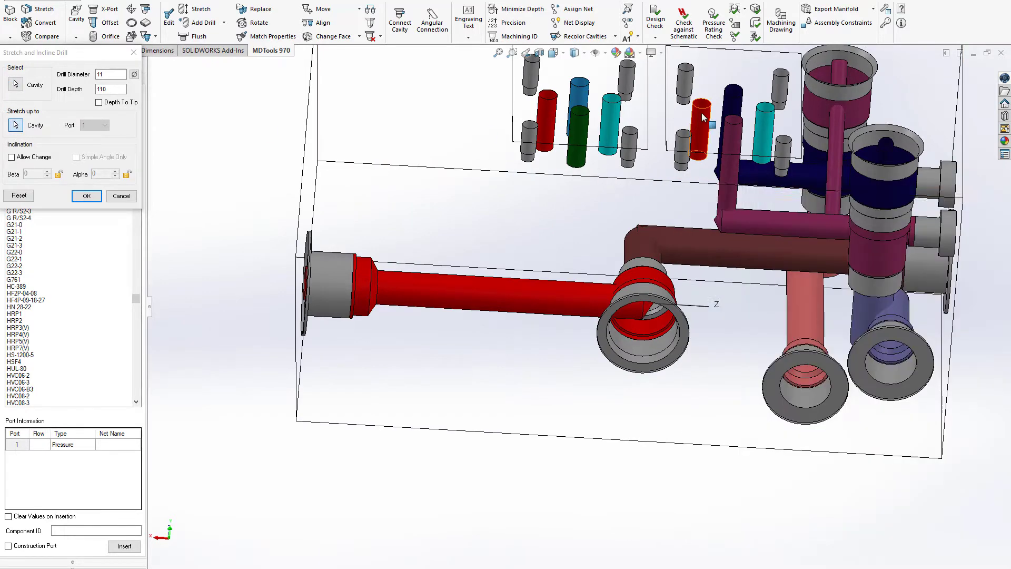
key(Return)
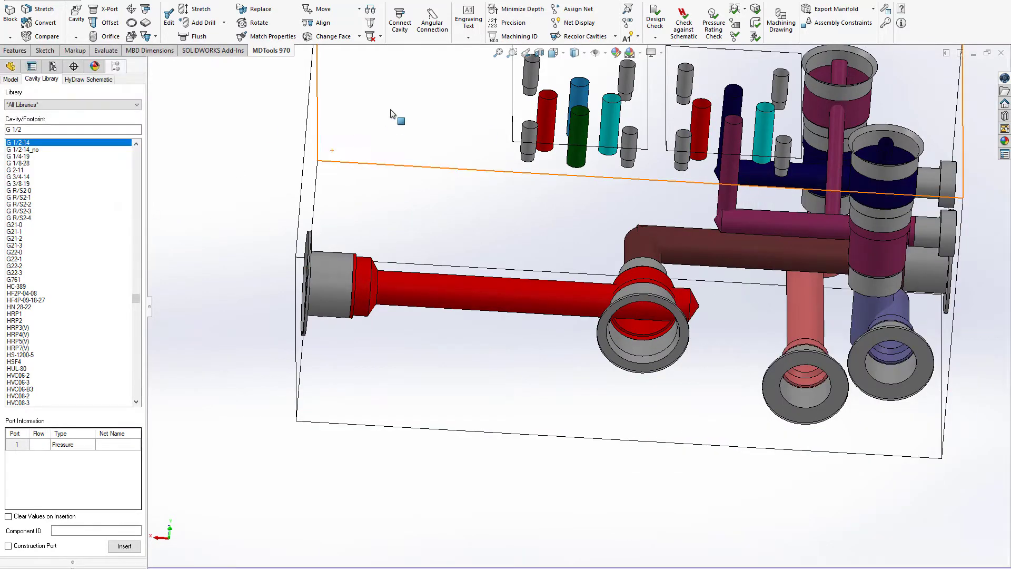
Step: Stretch the EV1 footprint's P drill up to the P1 port's drill, allowing its inclination to change
click(213, 14)
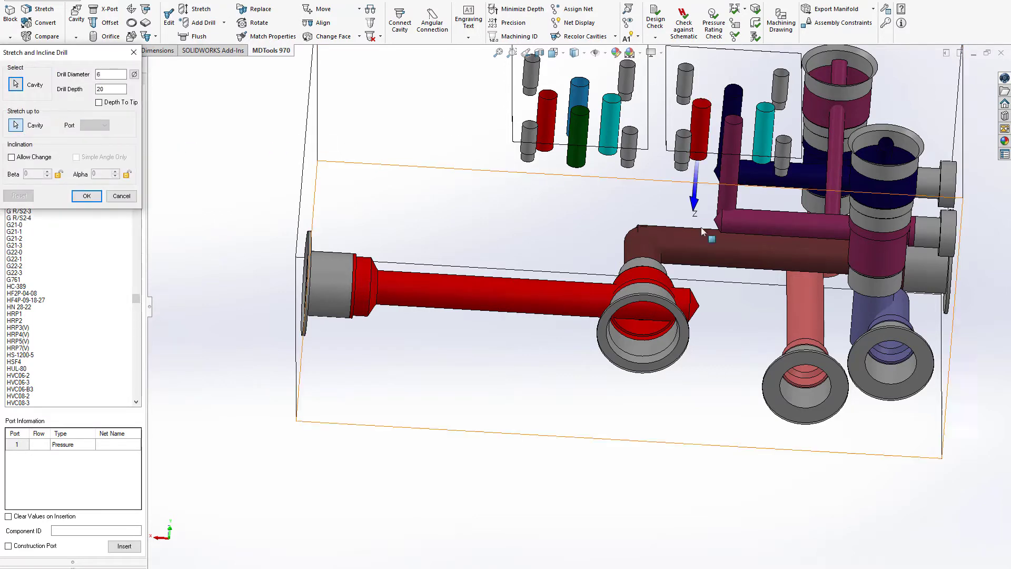
click(689, 294)
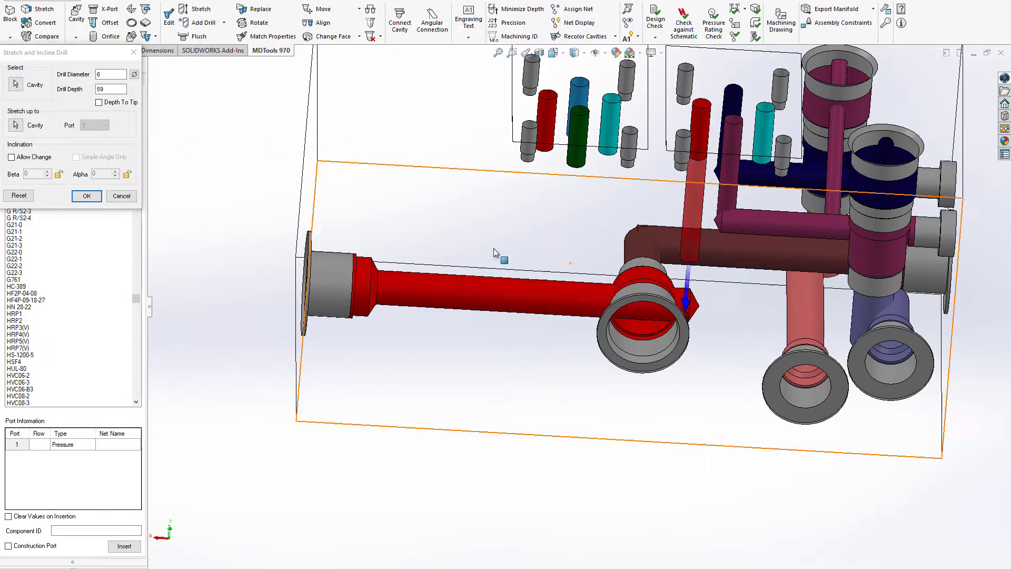
click(12, 158)
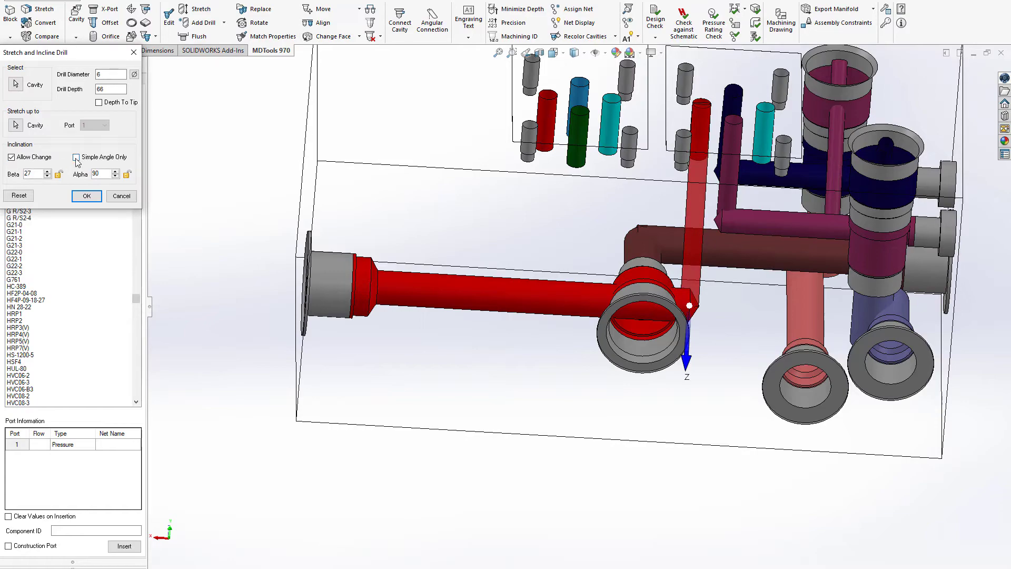
click(87, 196)
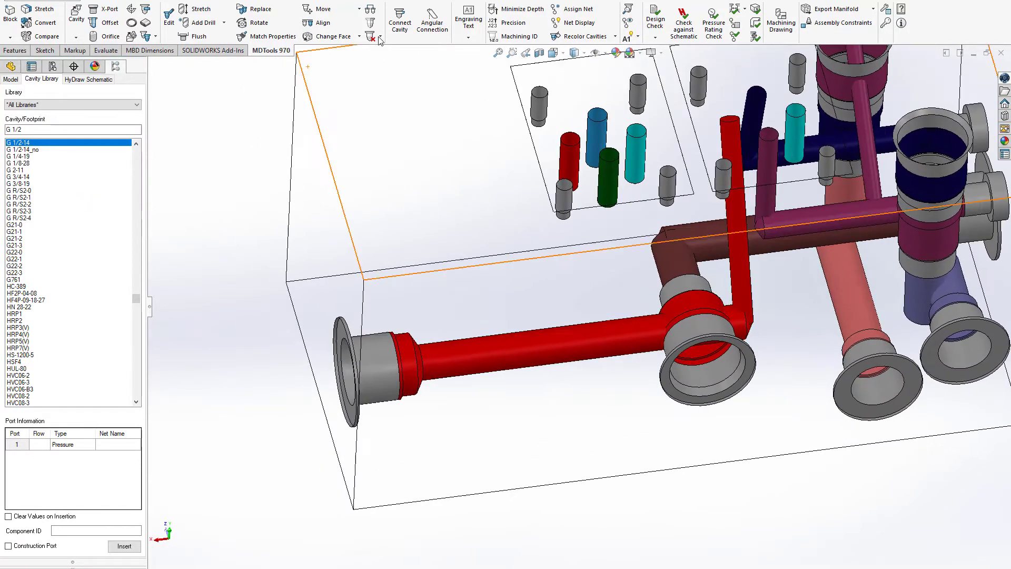
Step: Match all drill dimensions and angles of the EV2 footprint's P drill to EV1's inclined P drill
click(295, 37)
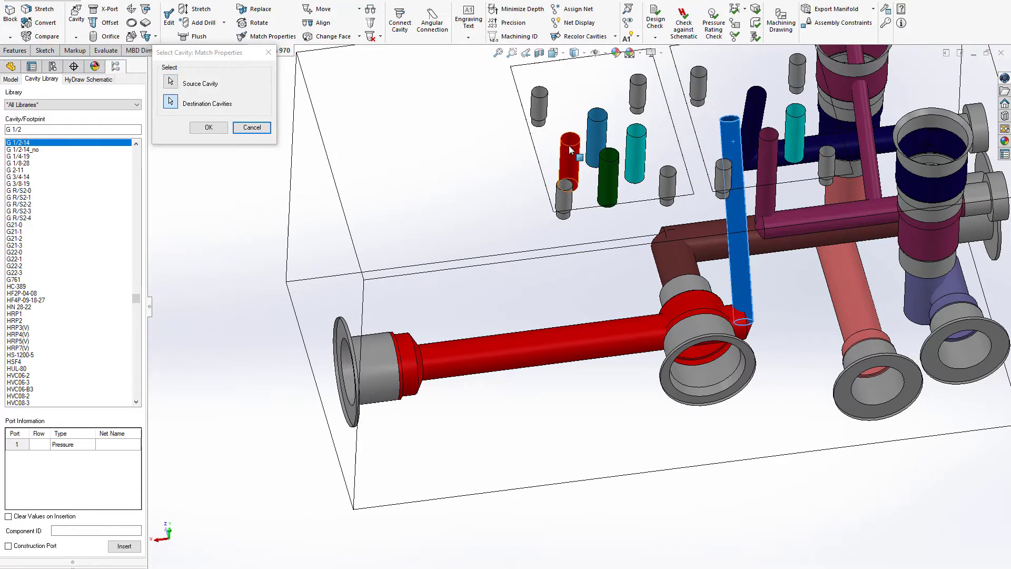
click(207, 127)
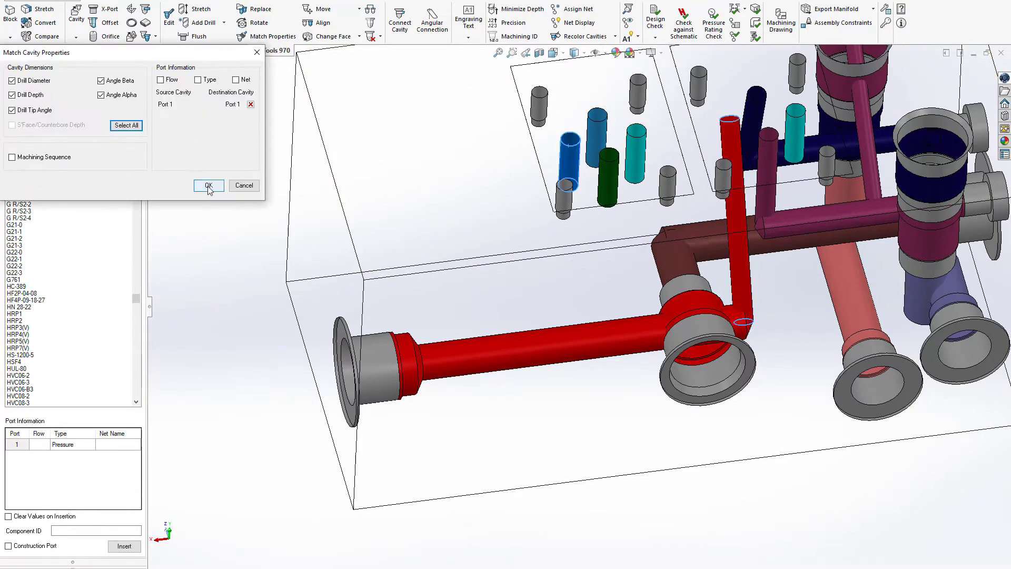
click(200, 185)
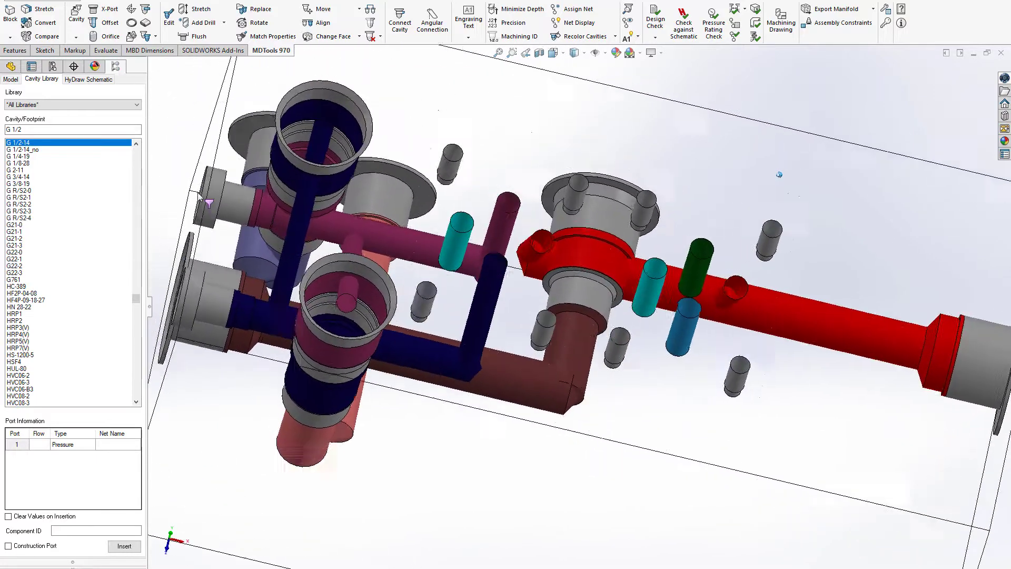
Step: Set up a G 3/8-19 port with component ID A2 and net name A2
click(40, 129)
key(BackSpace)
key(BackSpace)
key(BackSpace)
key(BackSpace)
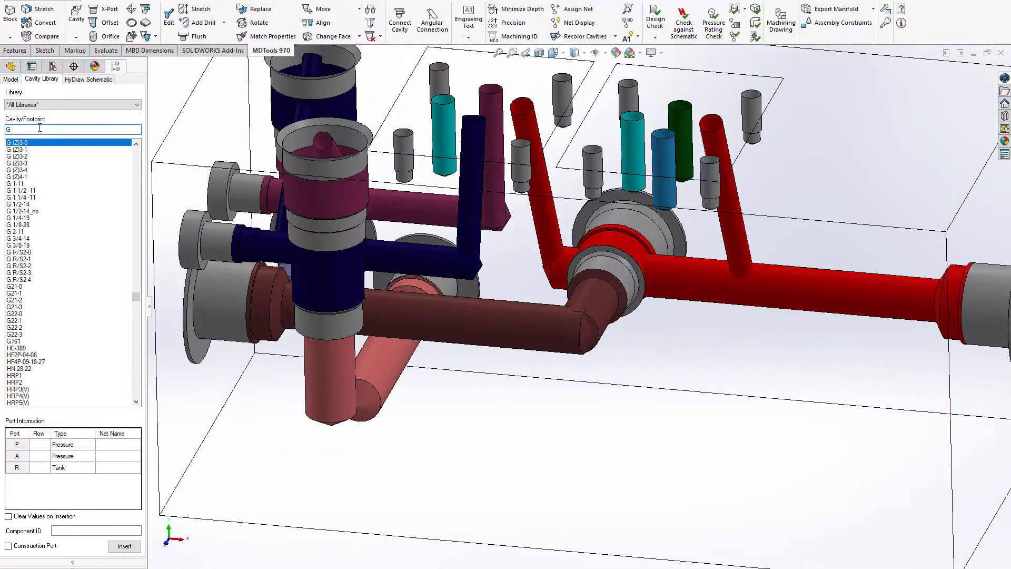
text(3/8)
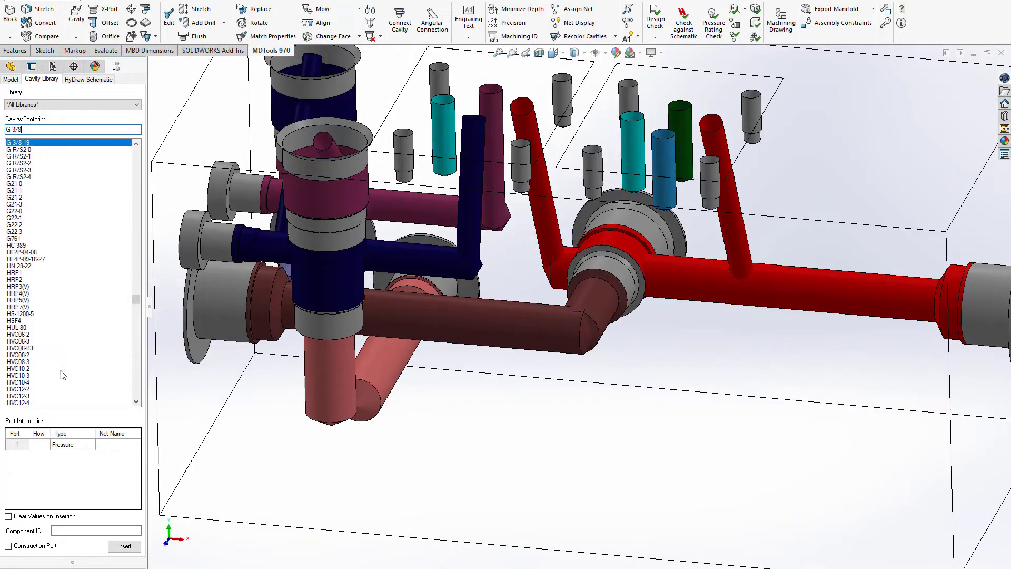
click(78, 530)
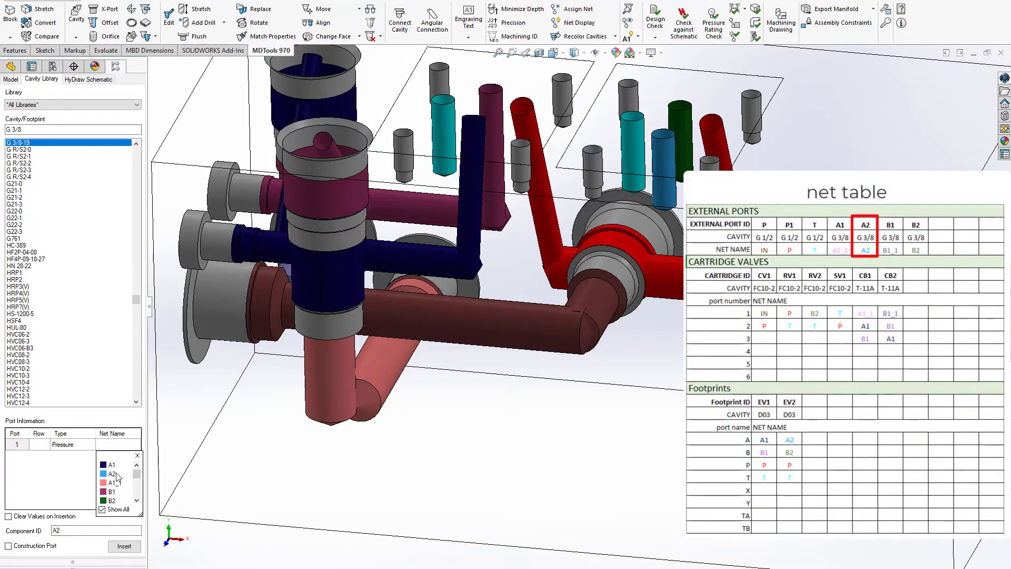
Step: Insert port A2 on the long side face at X 124, Y 80, connected to EV2's A drill with a 7 mm drill
click(124, 546)
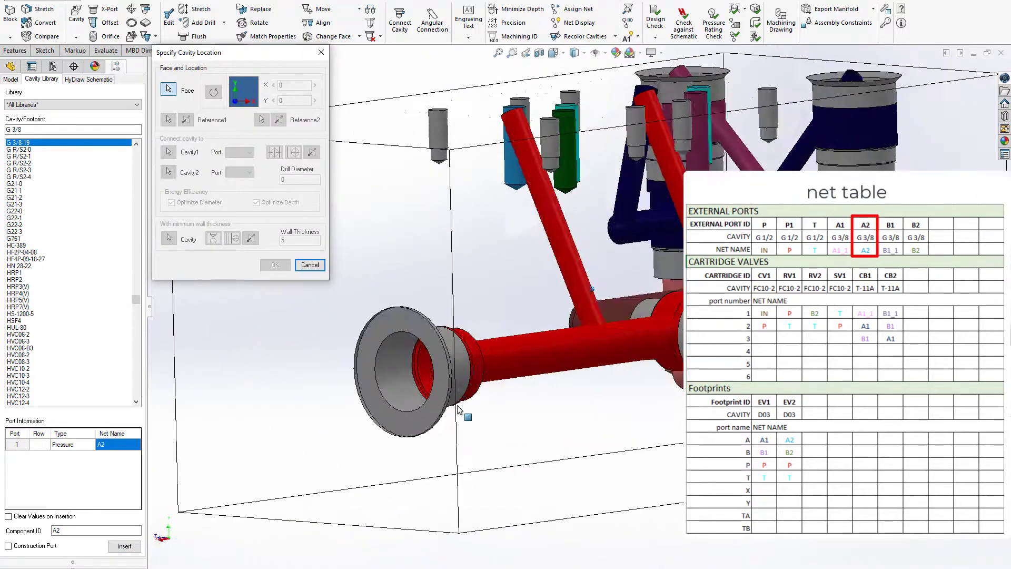
click(556, 152)
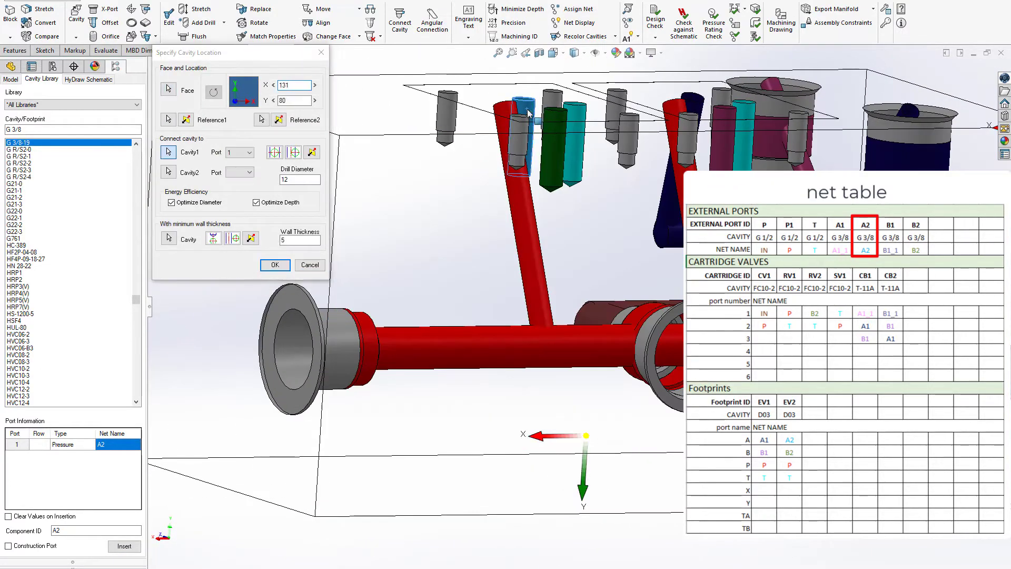
click(275, 152)
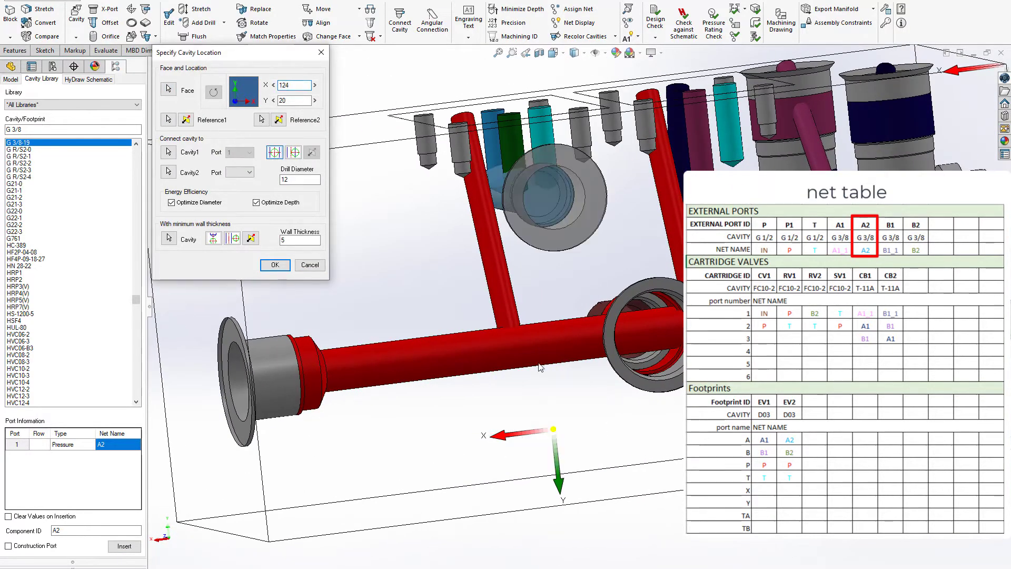
drag(576, 378, 587, 420)
middle_drag(597, 426, 585, 421)
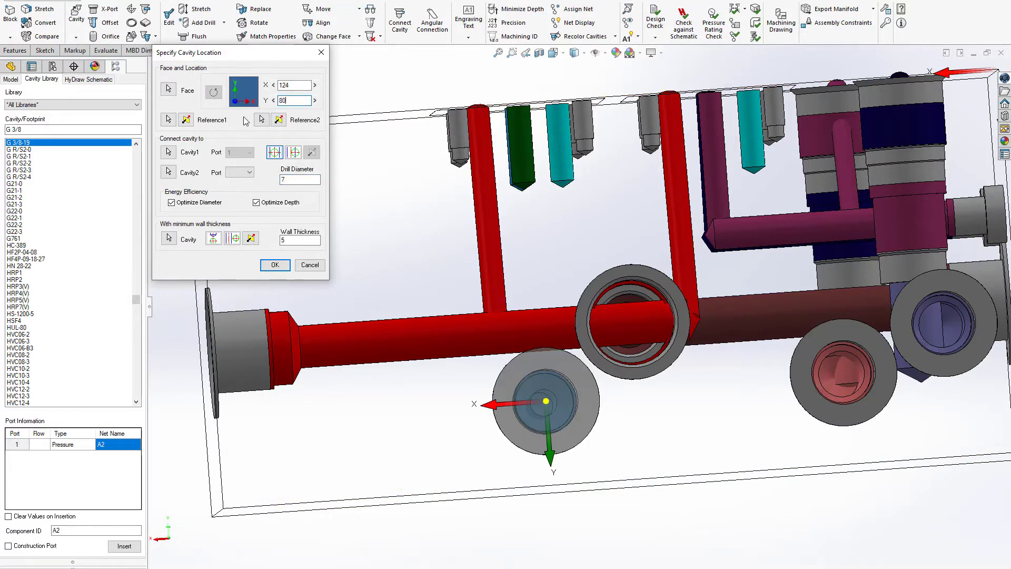
key(Return)
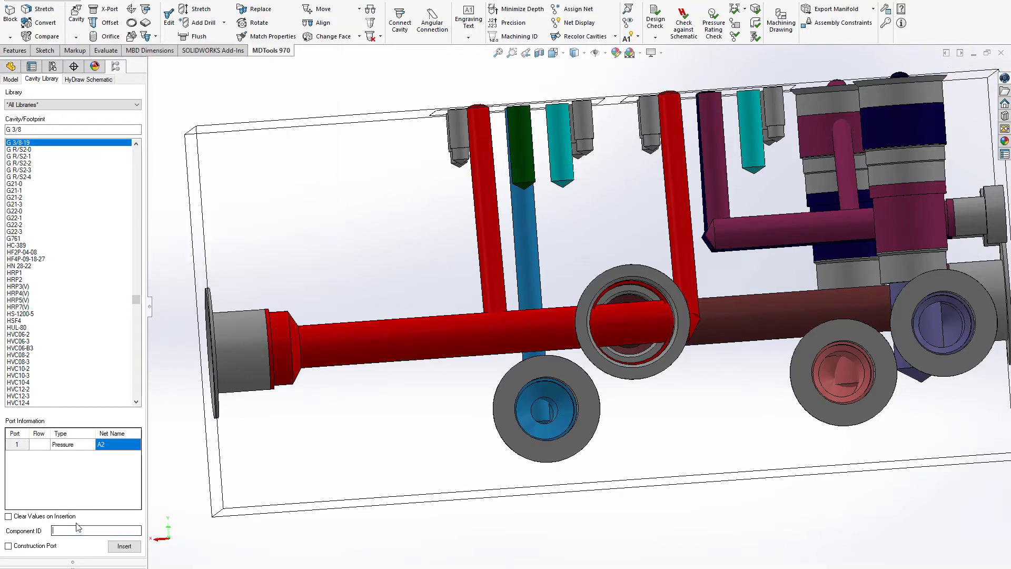
Step: Insert G 3/8-19 port B2 with net B2 at X 124, Y 20, connected to EV2's B drill with a 7 mm drill
text(B2)
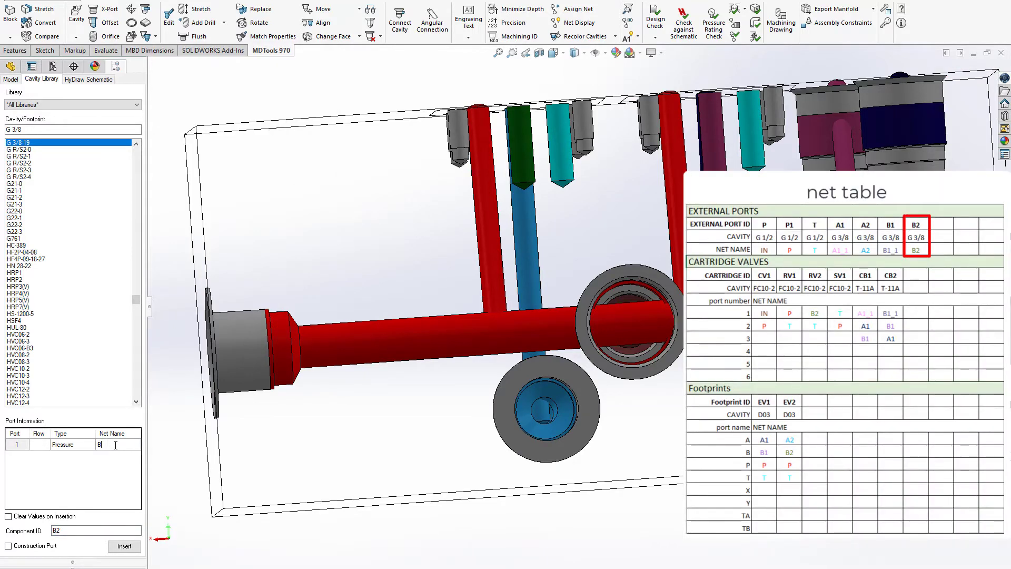
click(125, 546)
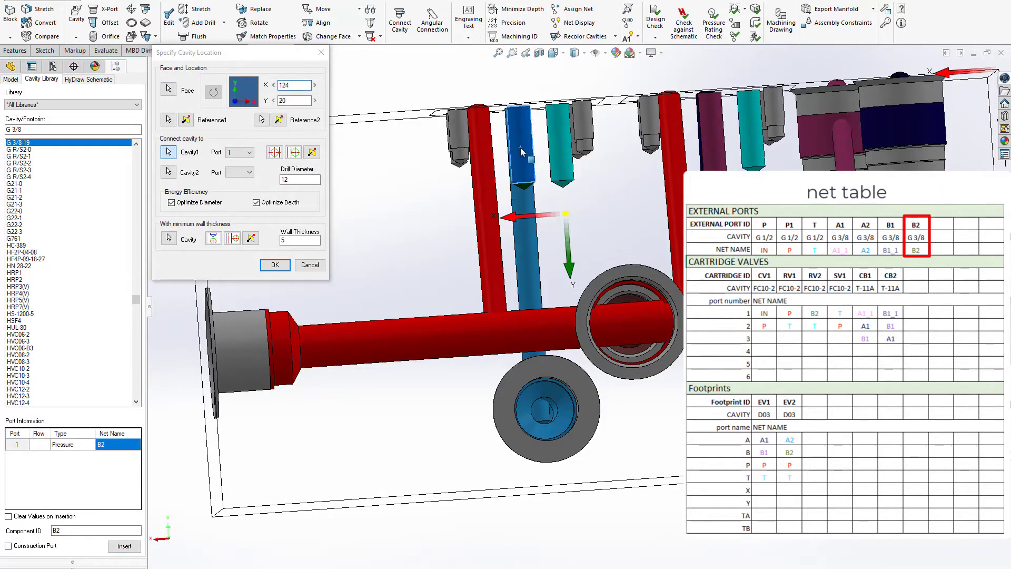
click(521, 152)
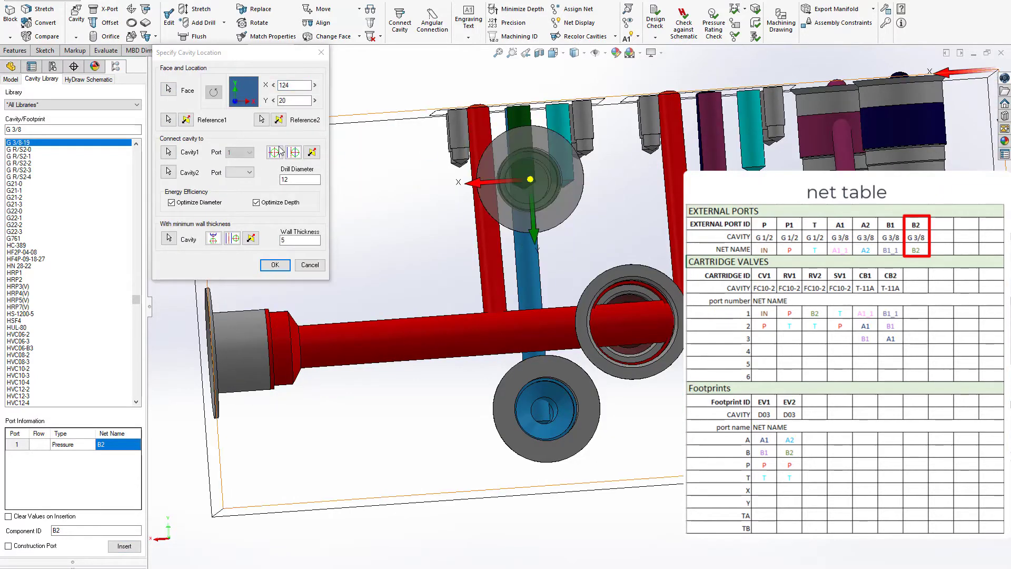
double_click(288, 179)
text(7)
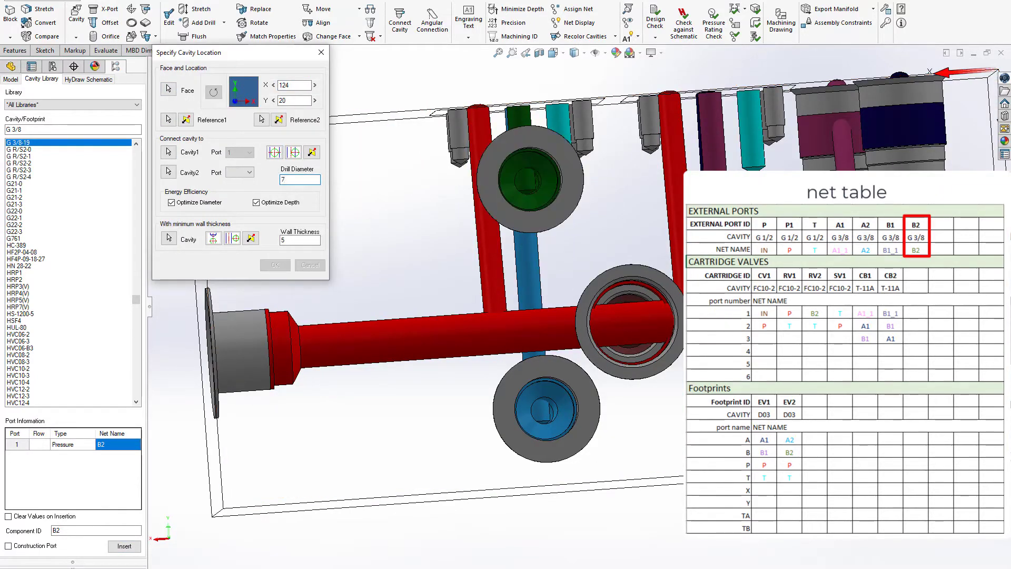
middle_drag(611, 288, 622, 254)
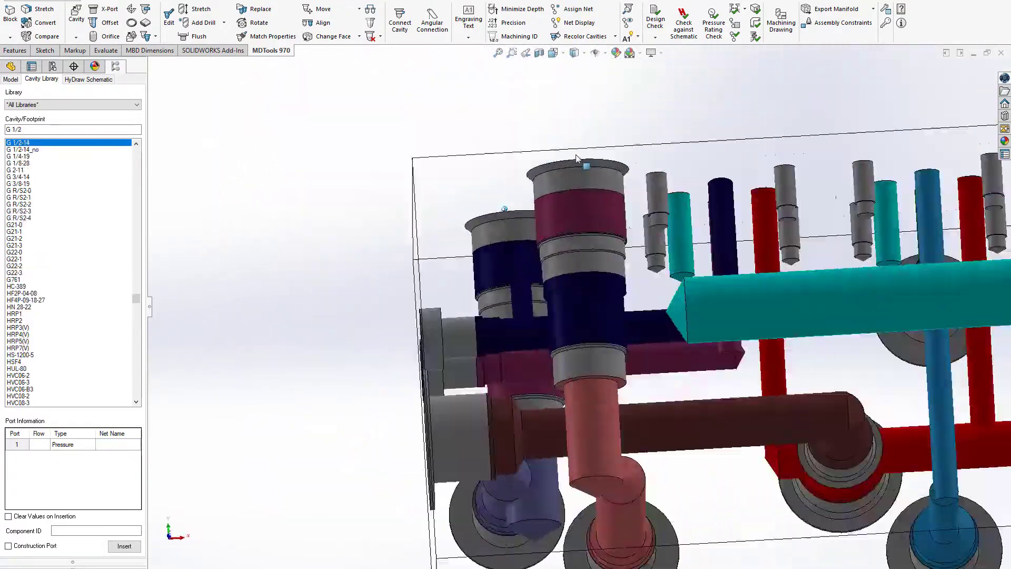
Step: Insert a construction port with a 6 mm drill at X 64, Y 47 on the side face, connected to EV1's T drill
middle_drag(576, 158, 583, 172)
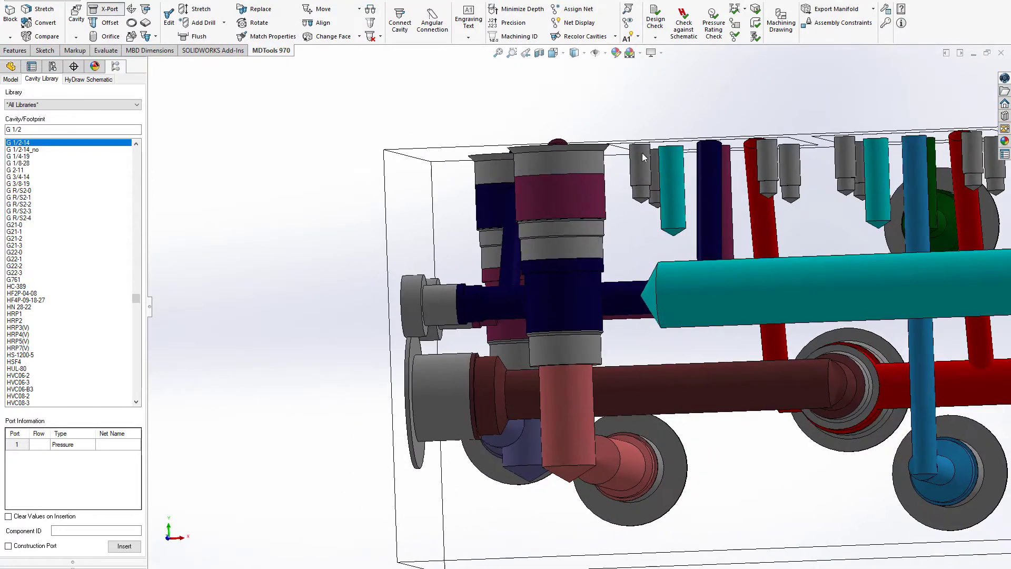
click(664, 182)
click(270, 226)
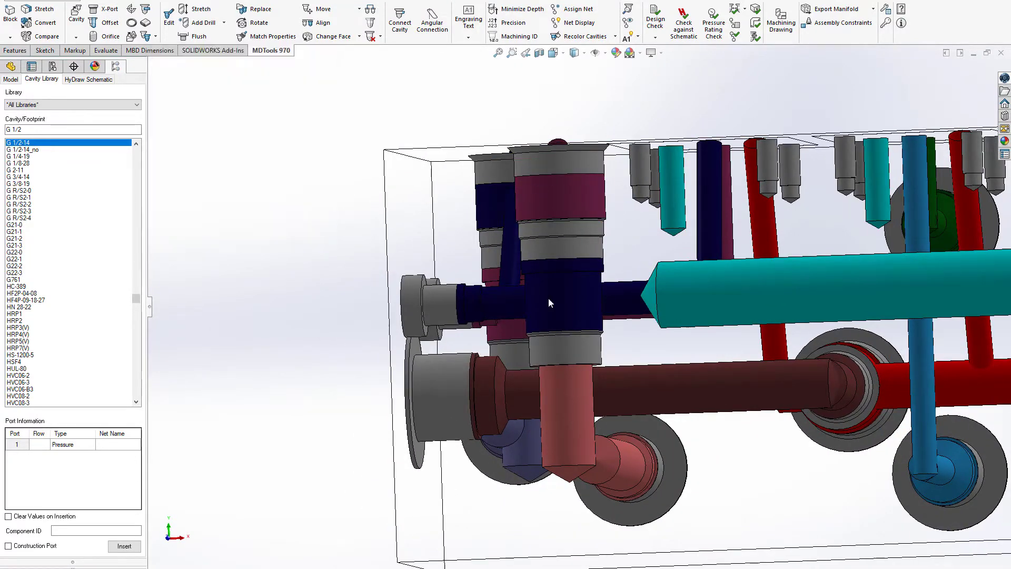
click(649, 222)
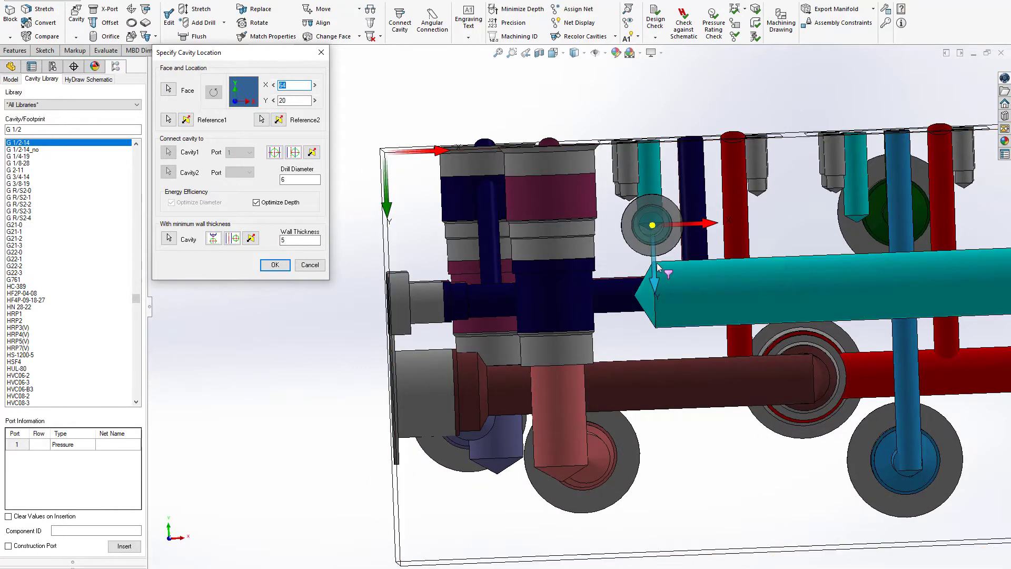
drag(656, 265, 661, 339)
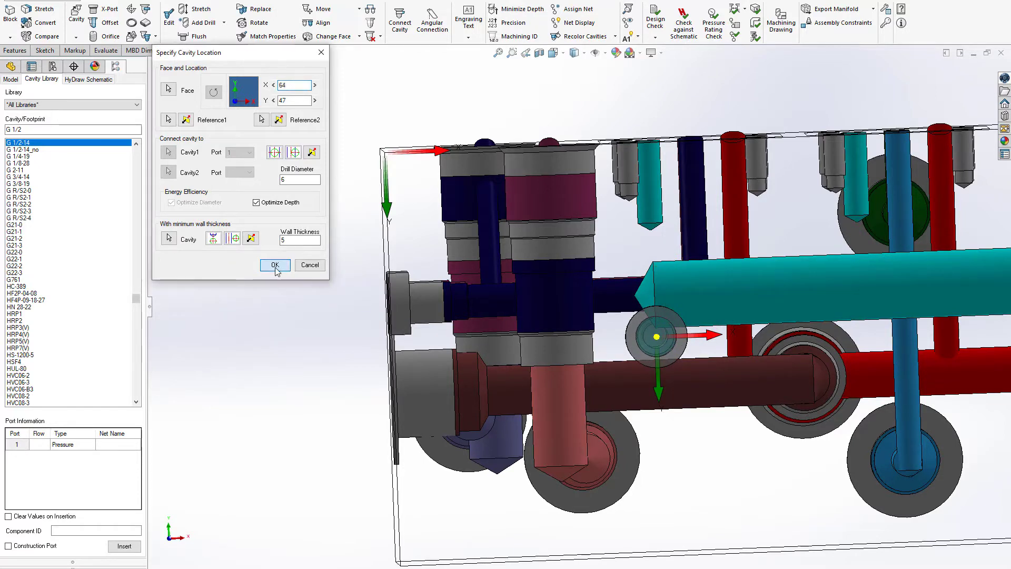
Step: Align the large T port drilling with the new construction port connected to EV1's T drill
click(323, 24)
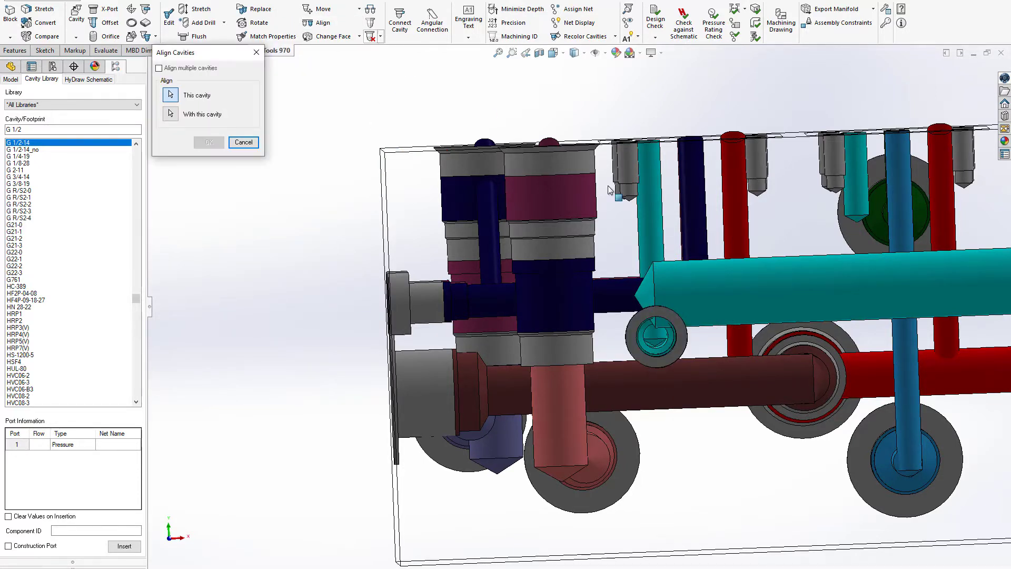
click(712, 279)
click(656, 336)
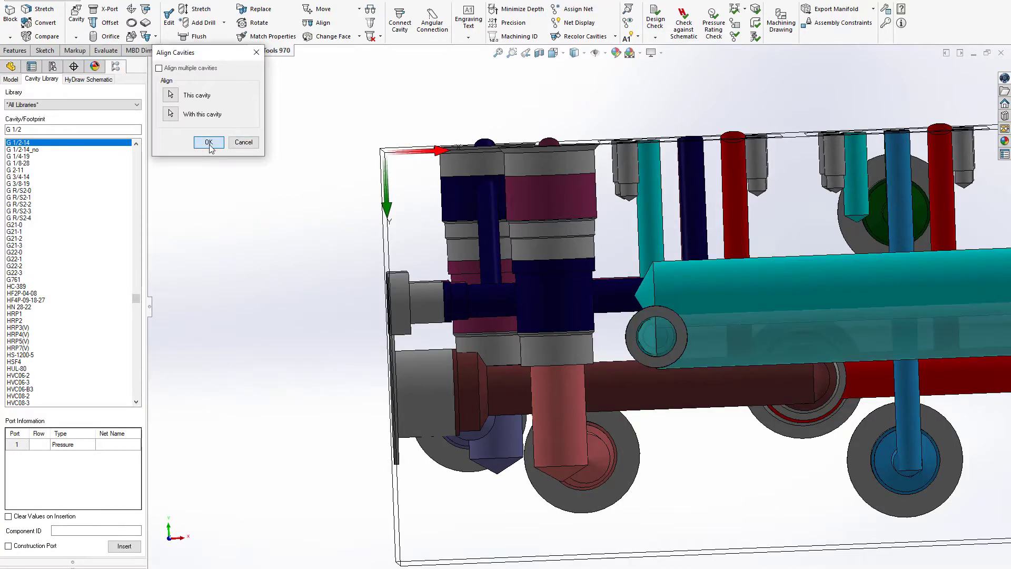
click(209, 142)
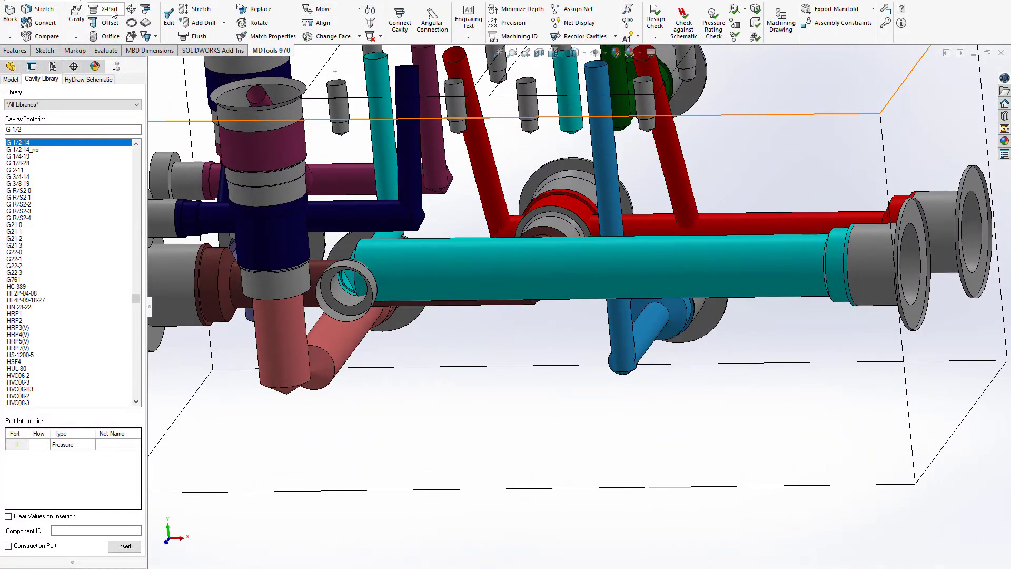
Step: Insert a 6 mm XG18 construction port for EV2's T drill, offset X 50, Y 0 from EV1's T construction port
click(545, 100)
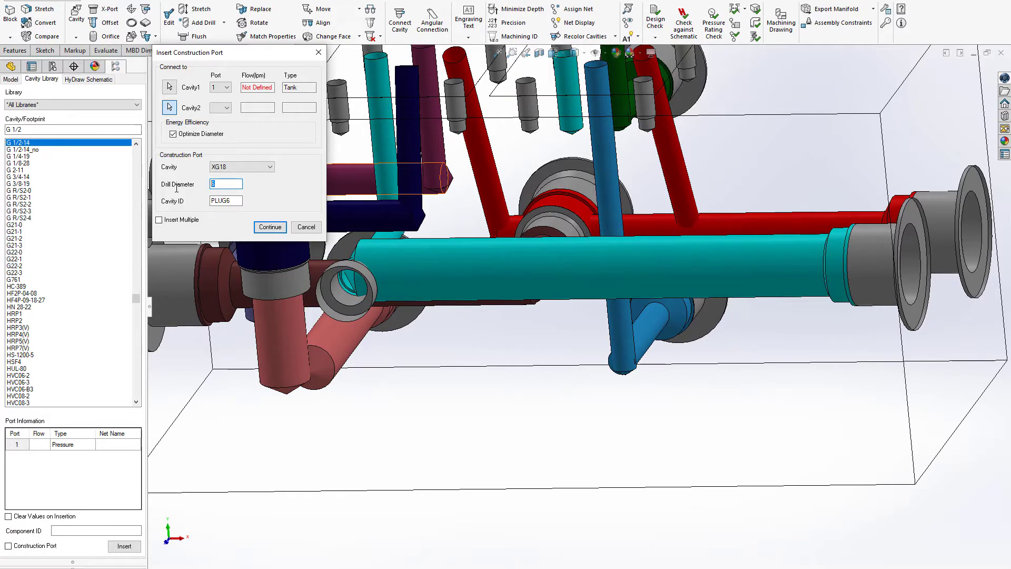
click(267, 229)
click(350, 293)
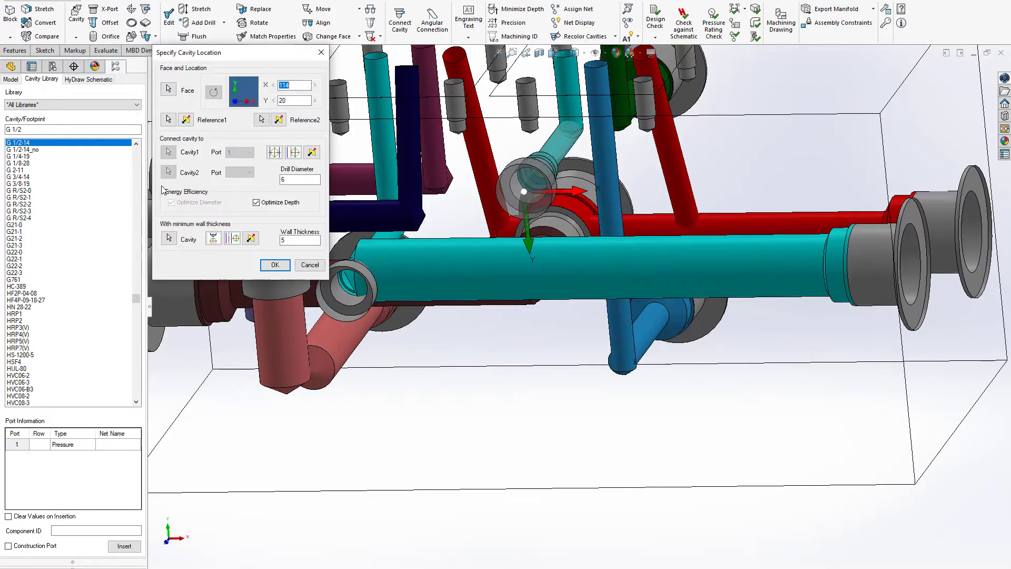
click(345, 296)
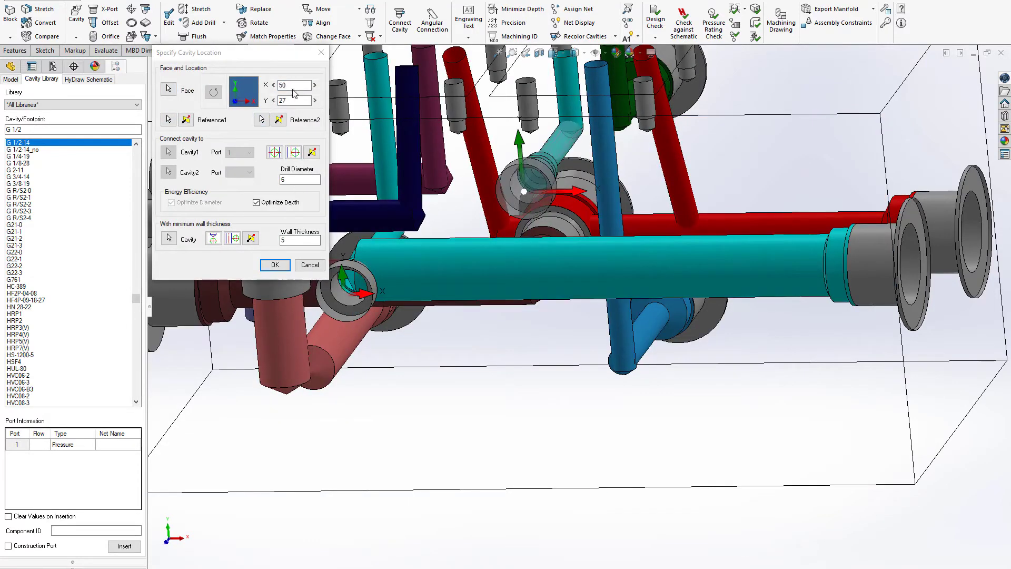
drag(296, 100, 266, 100)
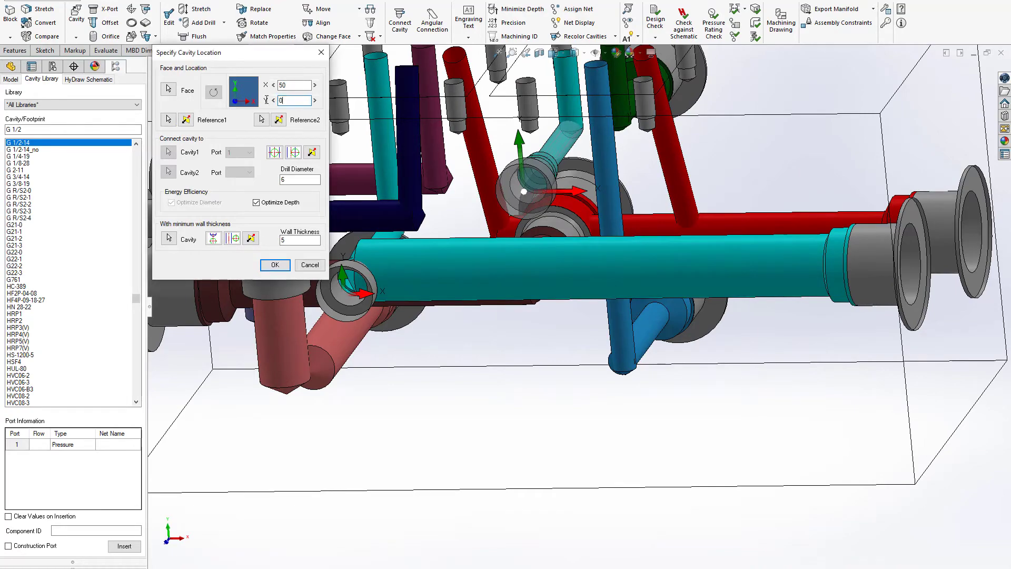
key(Return)
Step: Move the T port on the end face to X 24, Y 47
middle_drag(632, 311, 583, 313)
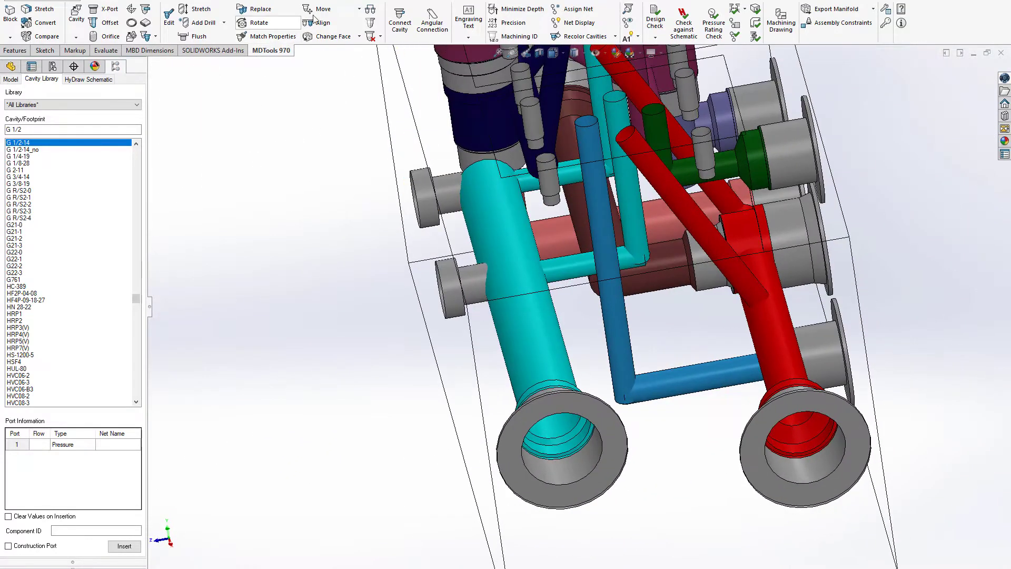
click(313, 16)
click(511, 308)
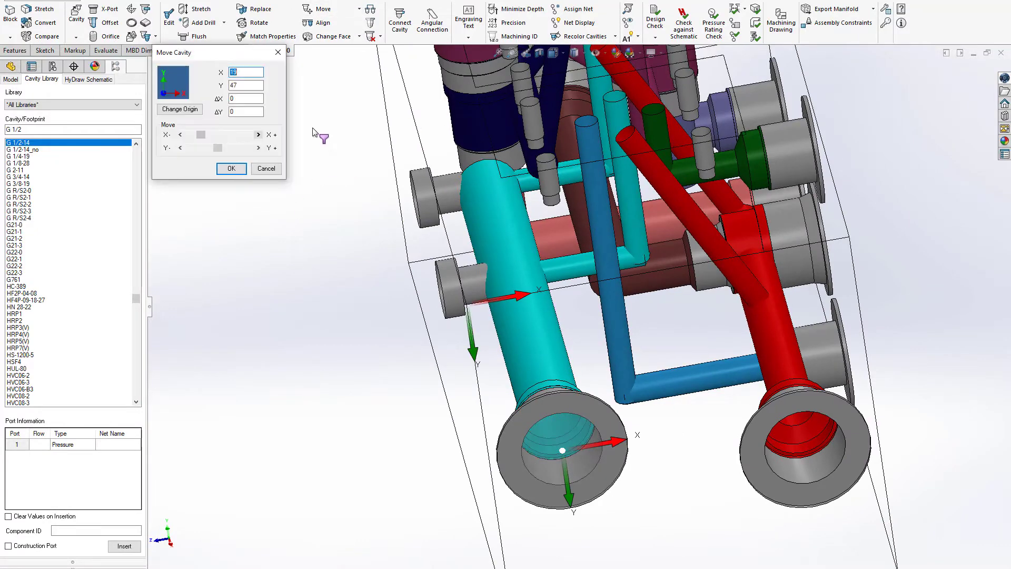
click(259, 135)
click(259, 134)
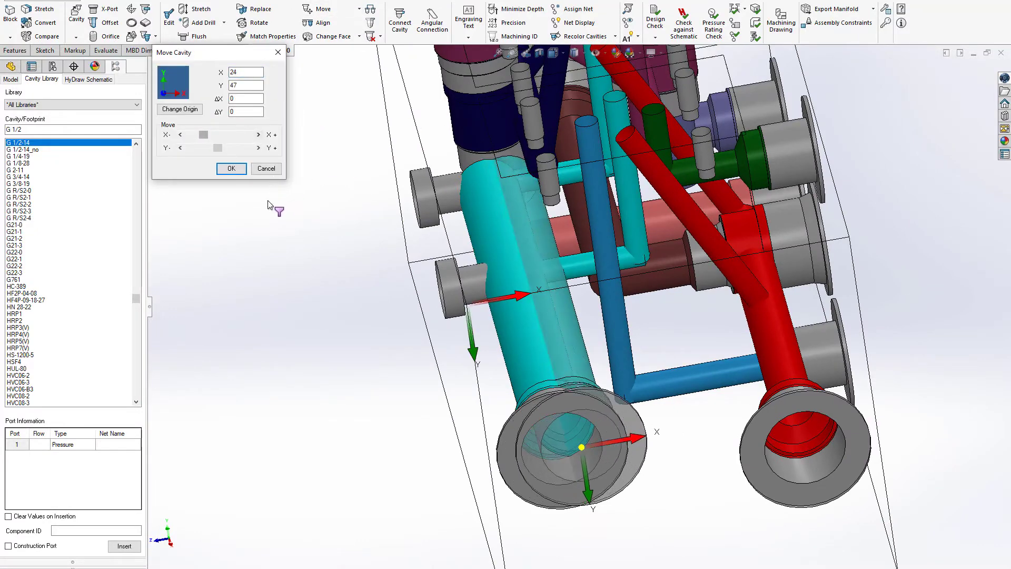
click(232, 168)
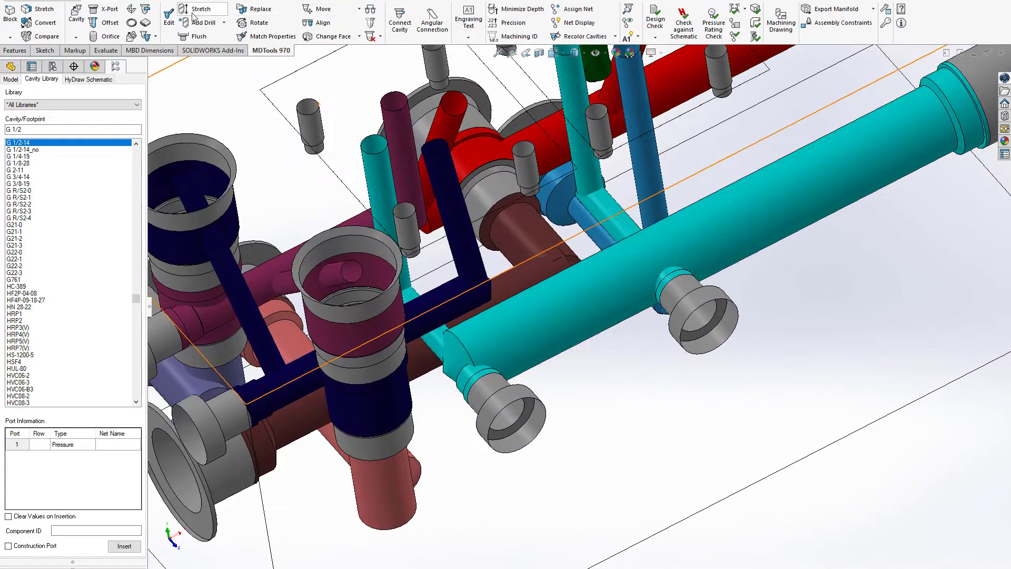
Step: Set the drill diameter of the large T port drilling to 12 mm
click(192, 12)
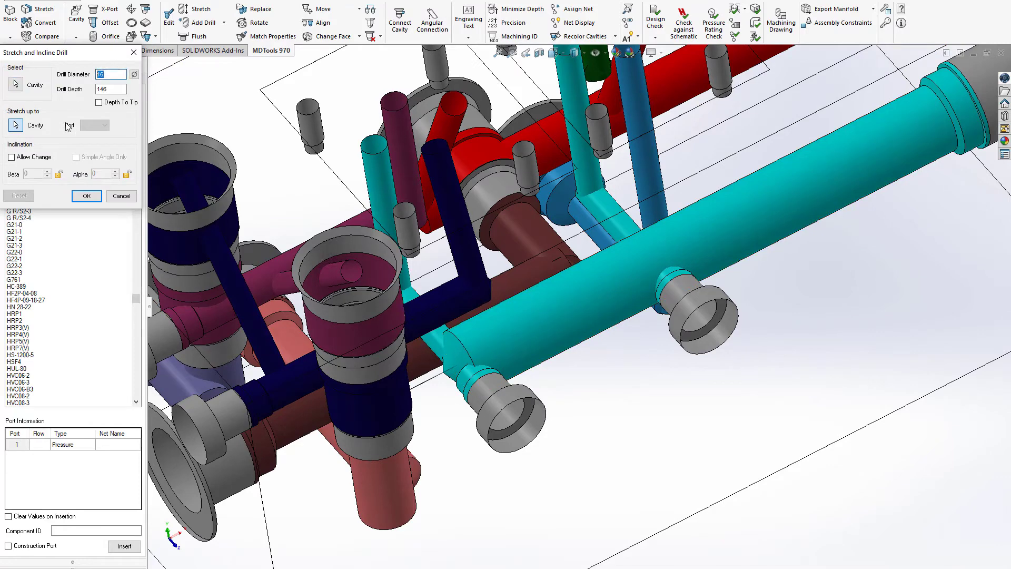
text(12)
key(Return)
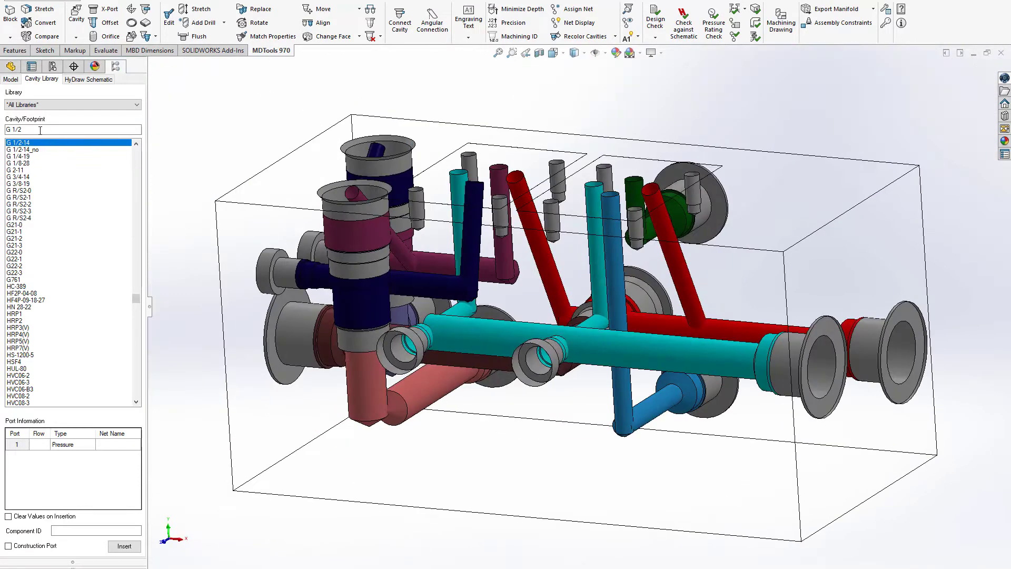
Step: Set up an FC10-2 cavity with component ID RV2, using net B2 on port 1 and net T on port 2
text(FC)
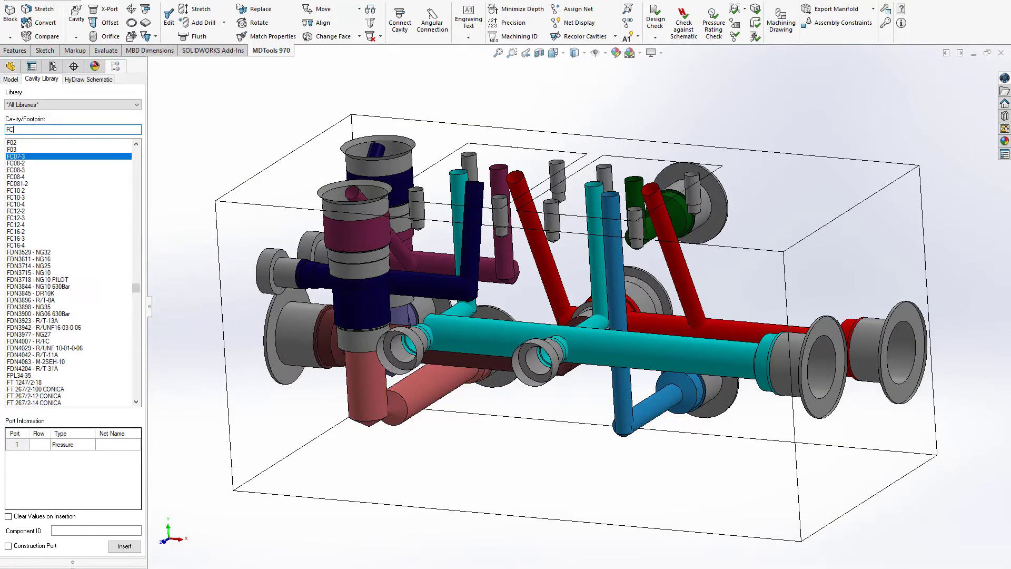
click(27, 178)
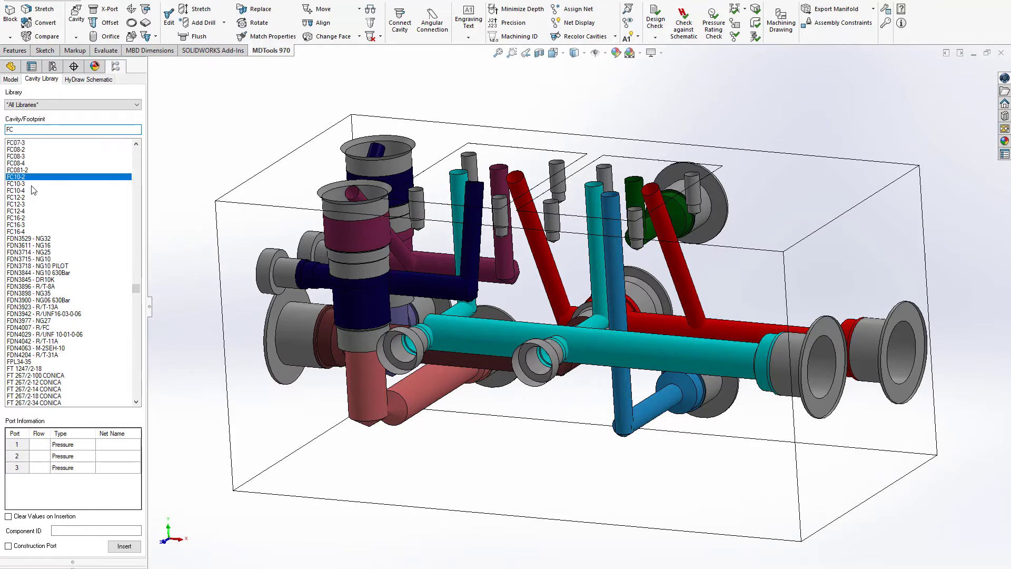
text(RV)
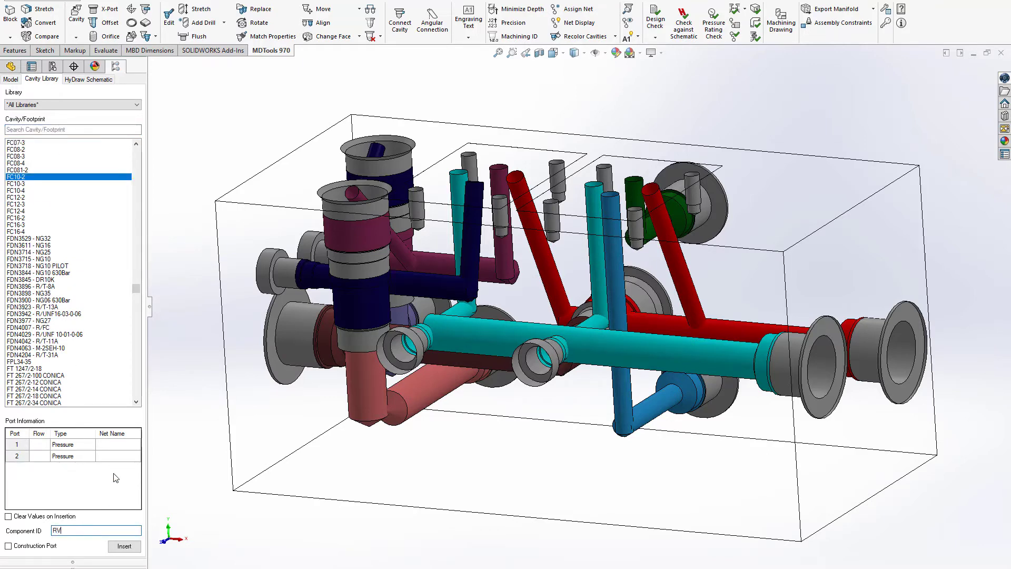
text(2)
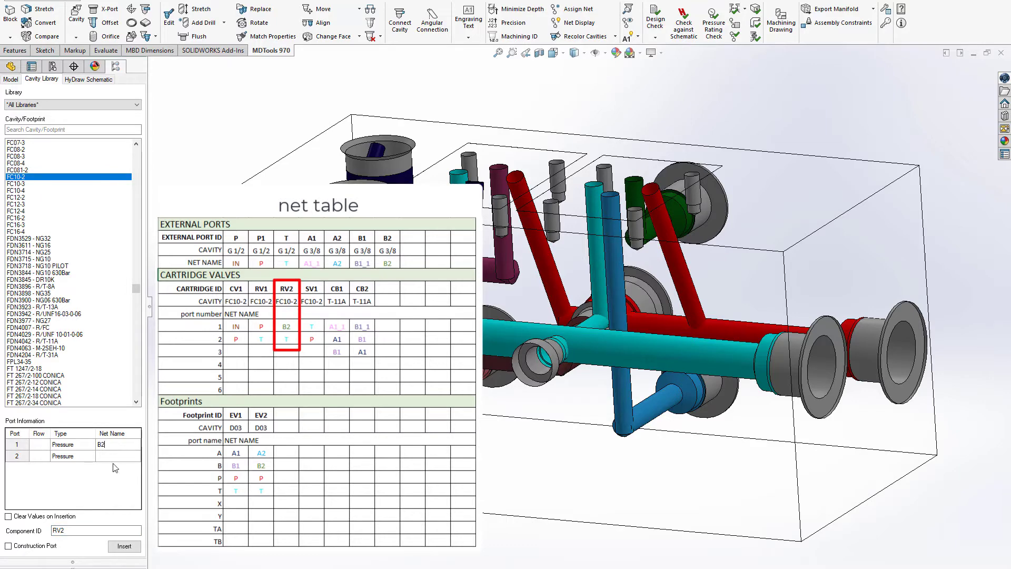
Step: Insert the RV2 cavity at X 156, Y 22 on the side face that holds the T construction ports
click(124, 547)
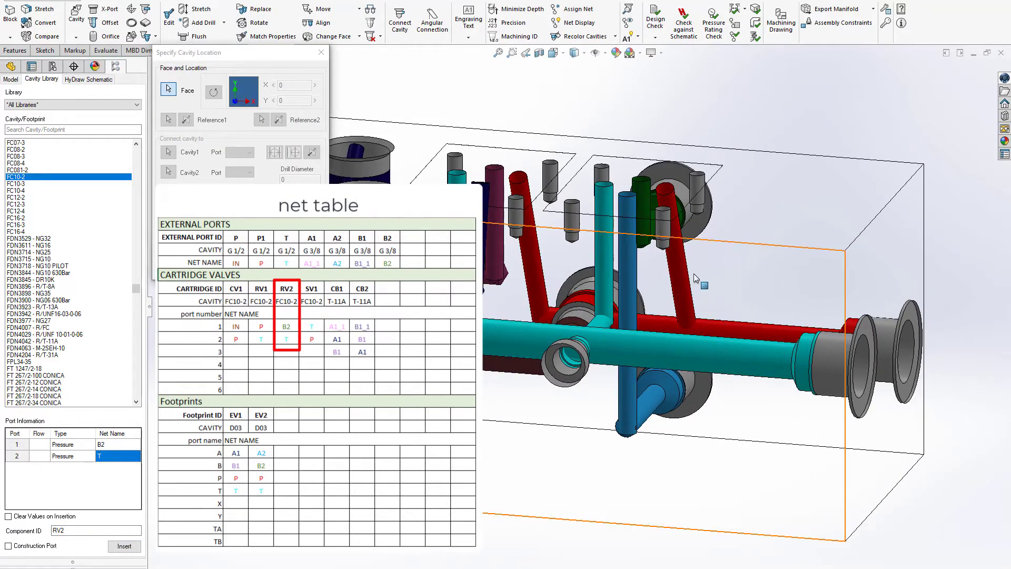
middle_drag(683, 321, 705, 288)
click(714, 252)
drag(713, 251, 703, 283)
middle_drag(704, 285, 744, 245)
scroll(750, 244, down, 1)
click(744, 251)
click(223, 268)
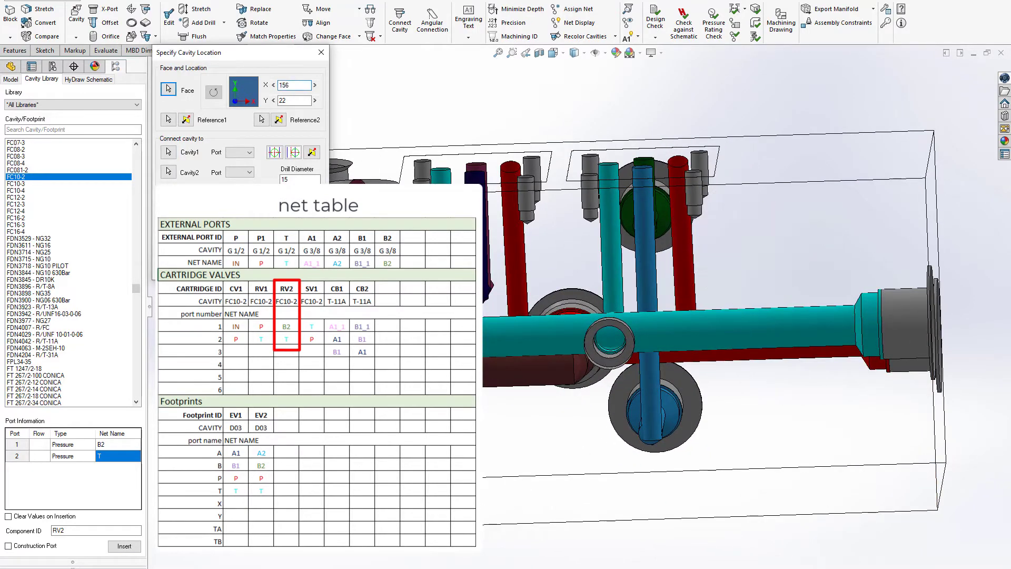
click(270, 268)
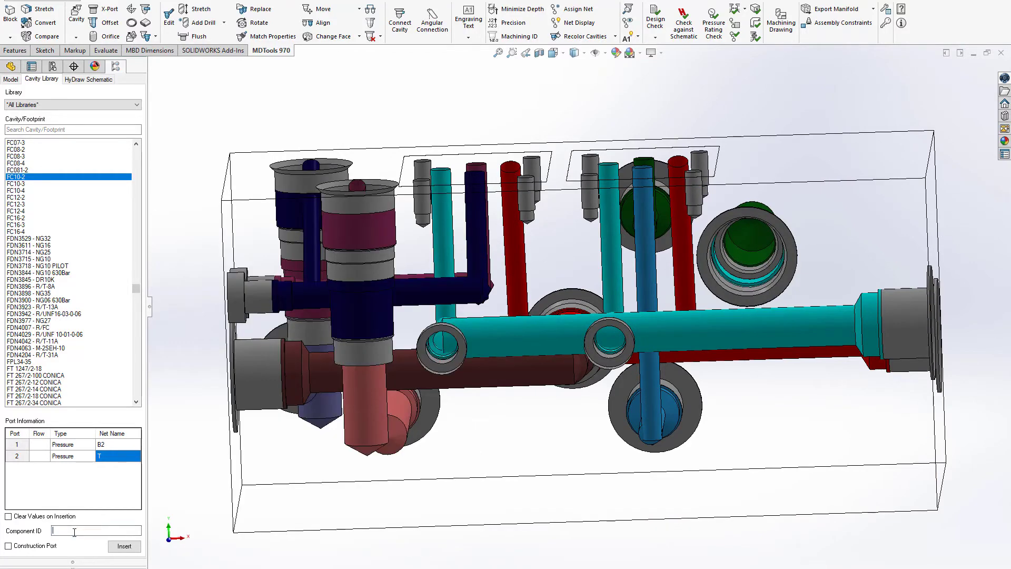
Step: Insert an FC10-2 cavity RV1 with net P on port 1 and T on port 2, offset X 0, Y 50 from RV2
text(RV1)
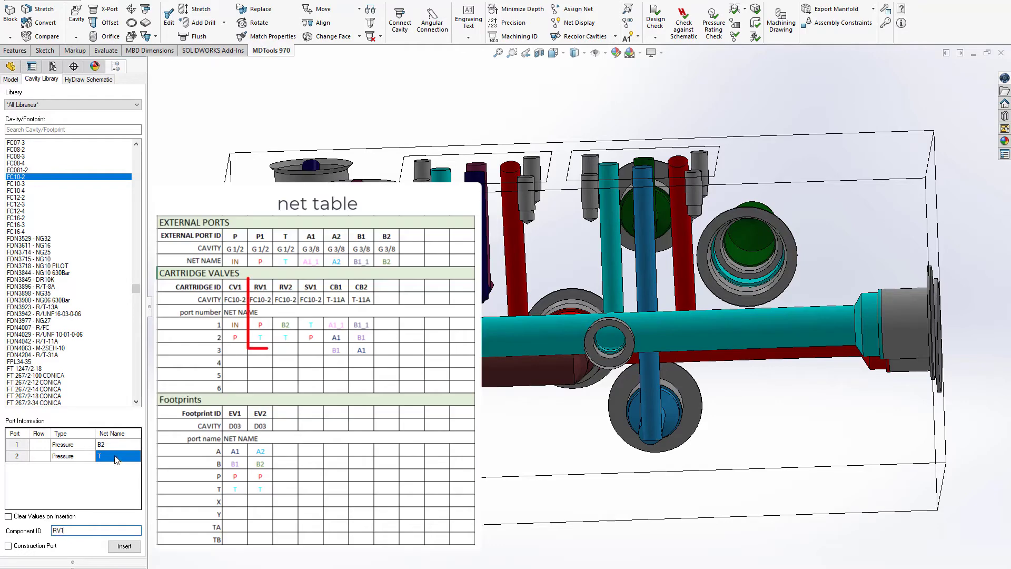
click(132, 550)
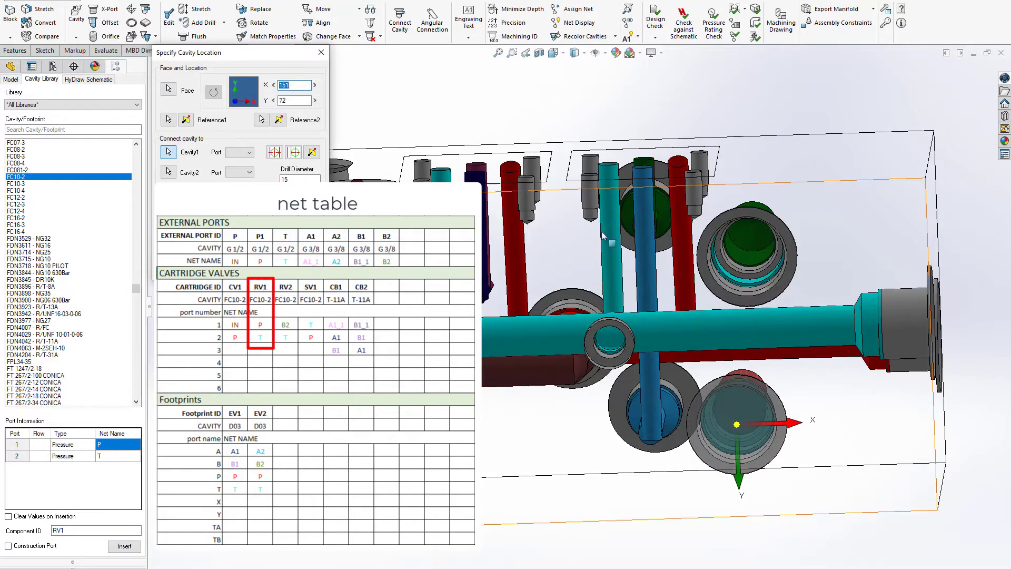
click(168, 120)
click(742, 213)
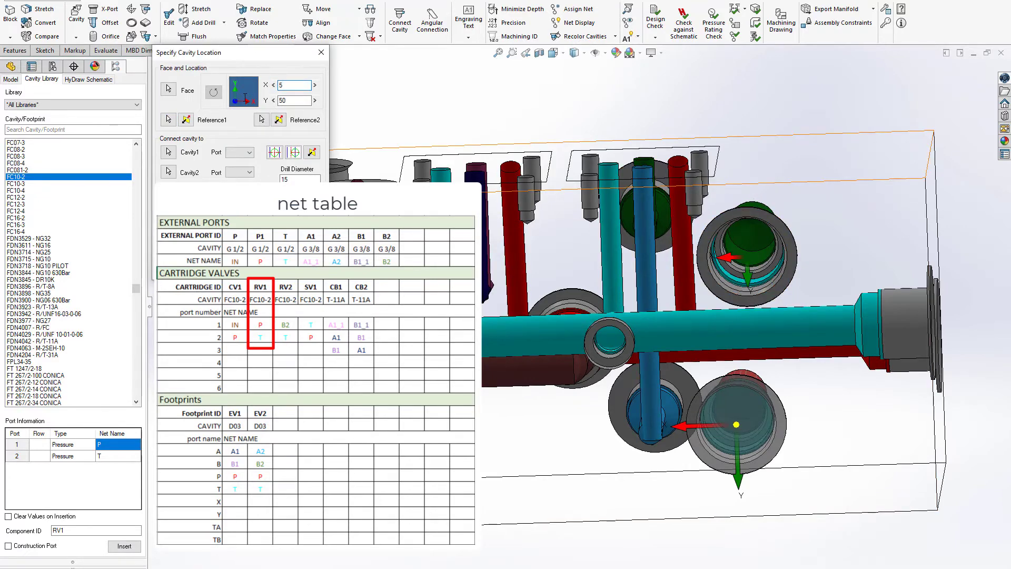
text(0)
key(Tab)
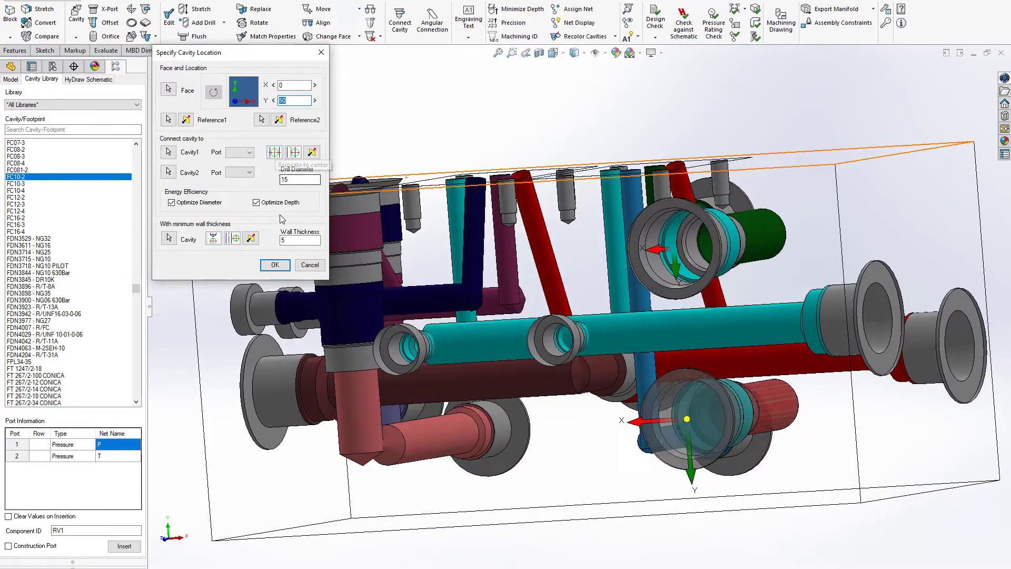
click(280, 266)
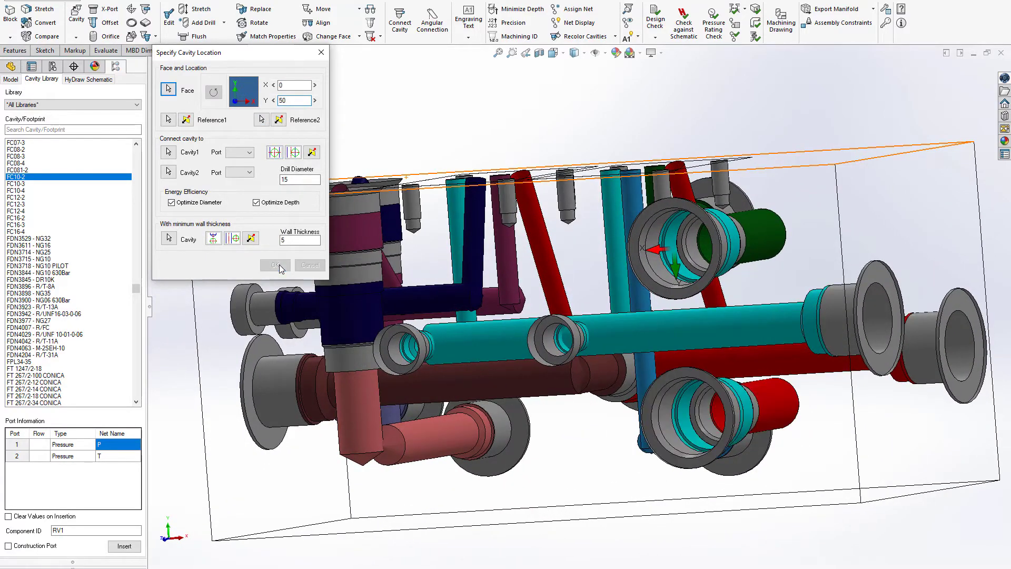
Step: Insert an XG18 construction port with an 8.5 mm drill on the block's bottom face, running through port 2 of RV1 and RV2
click(106, 9)
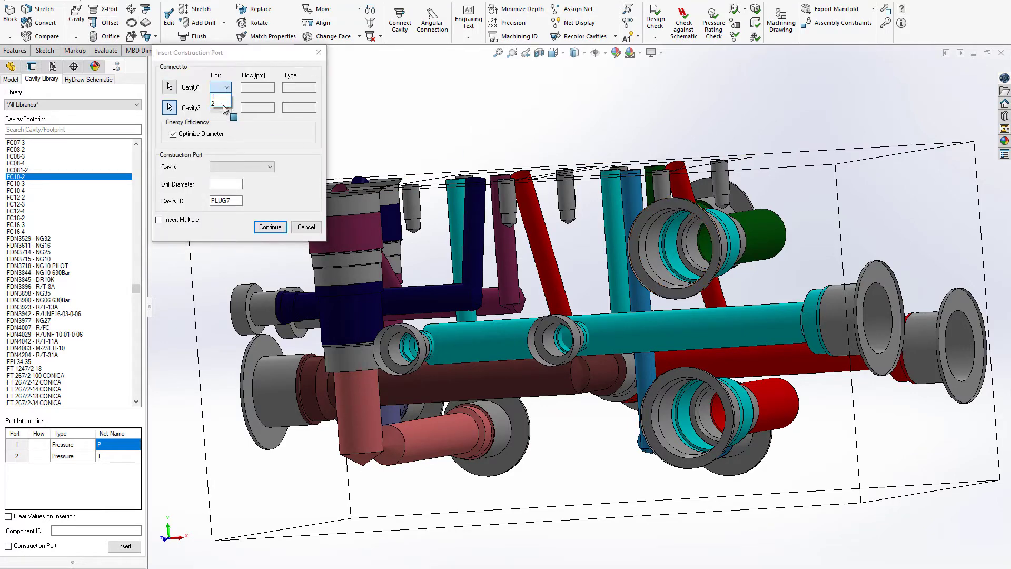
click(223, 105)
click(242, 167)
click(260, 224)
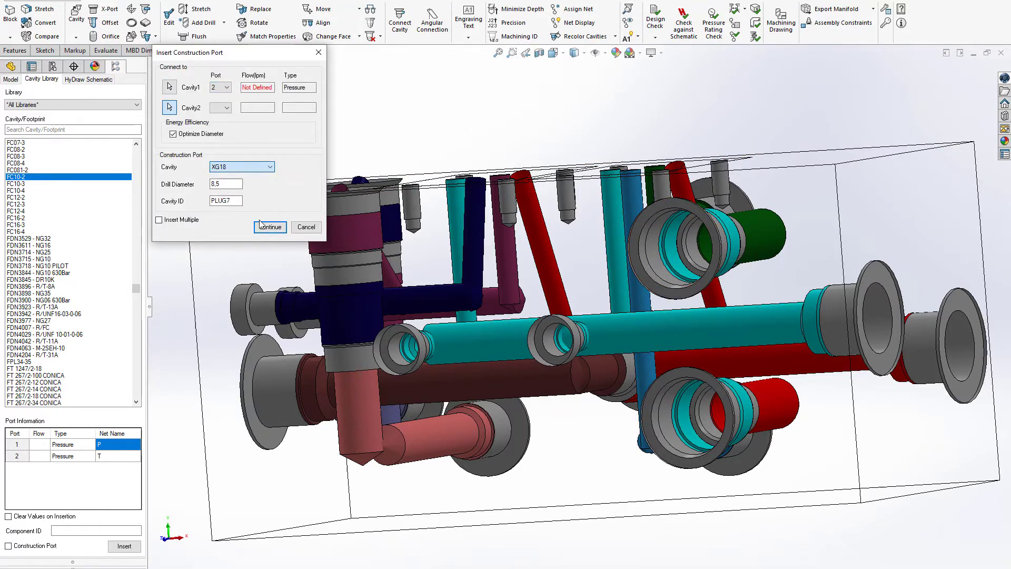
click(269, 227)
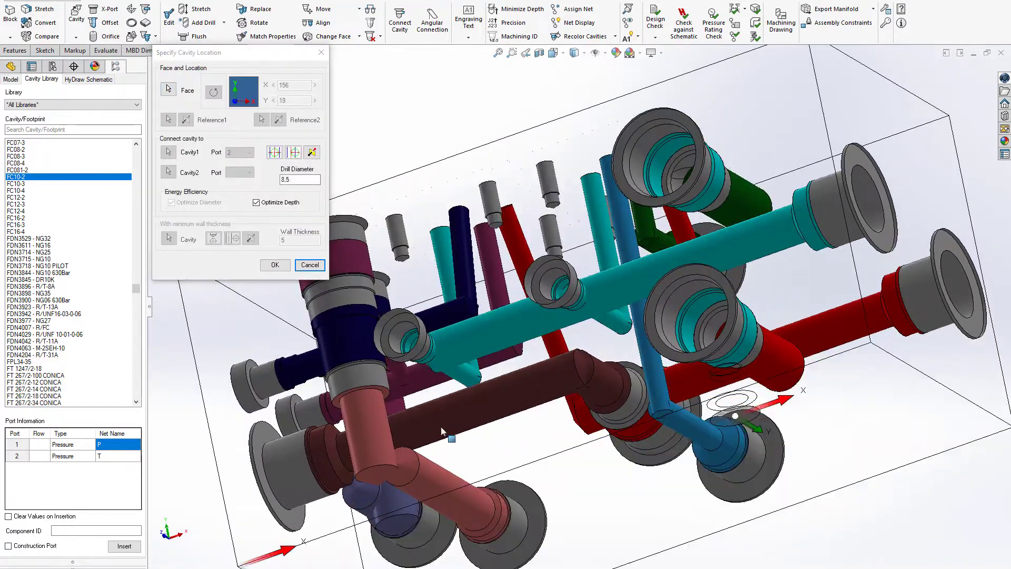
click(275, 265)
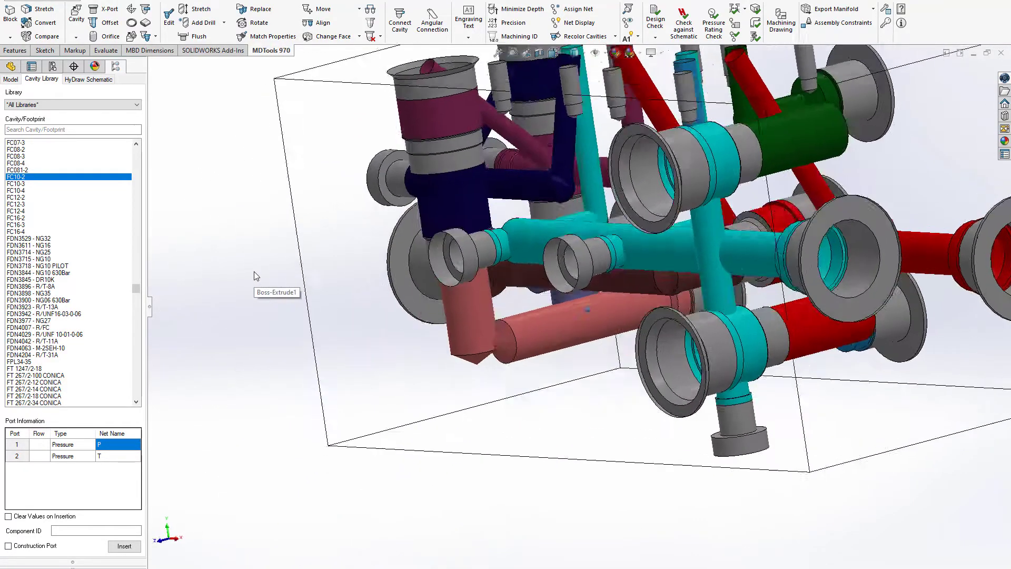
Step: Move the T port on the end face to X 21, Y 47
click(327, 11)
click(708, 371)
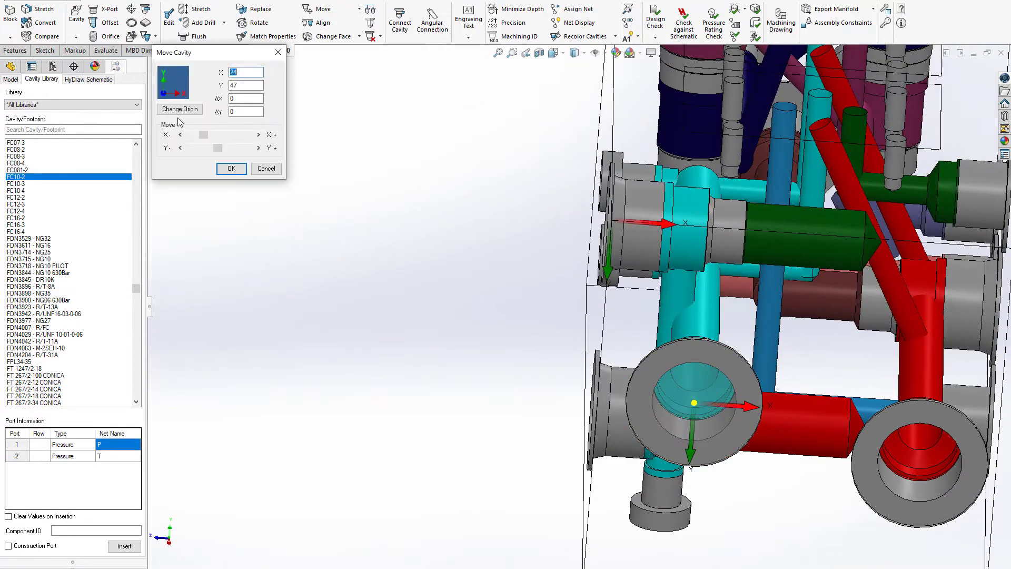
click(182, 135)
click(181, 135)
click(181, 134)
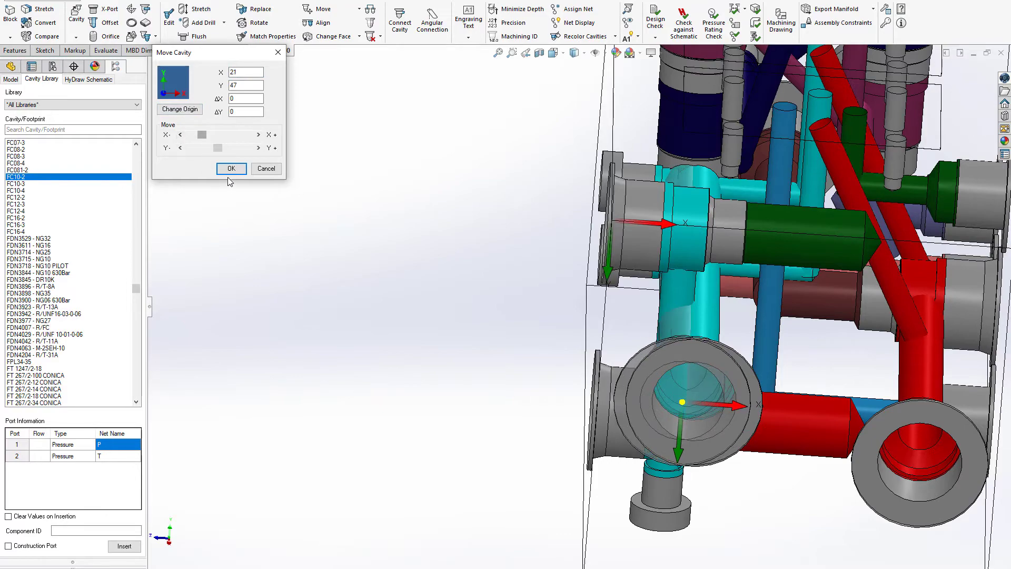
click(232, 169)
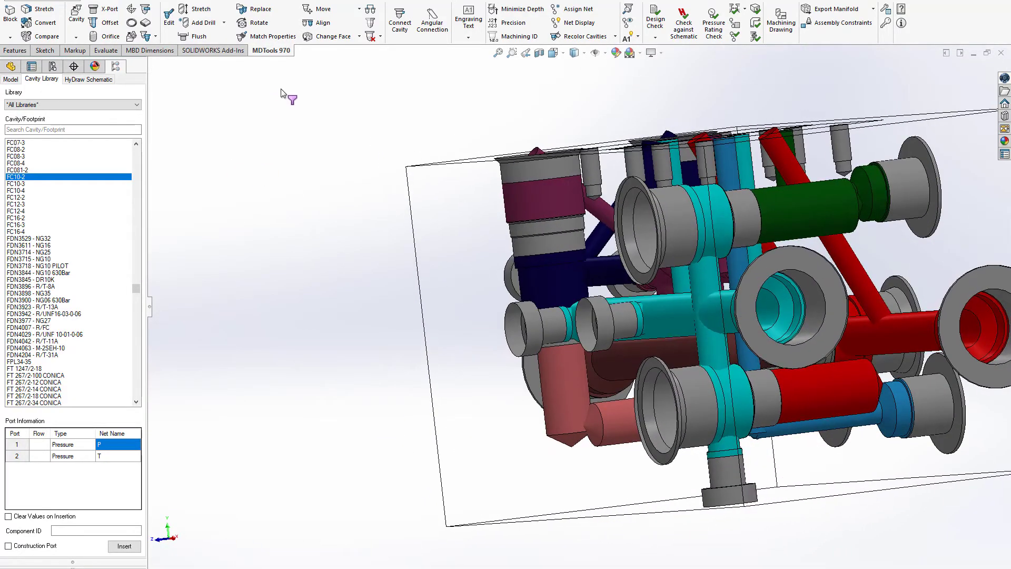
Step: Move the RV1 cavity to X 156, Y 67 and connect its port 1 drilling to the P drilling
click(320, 9)
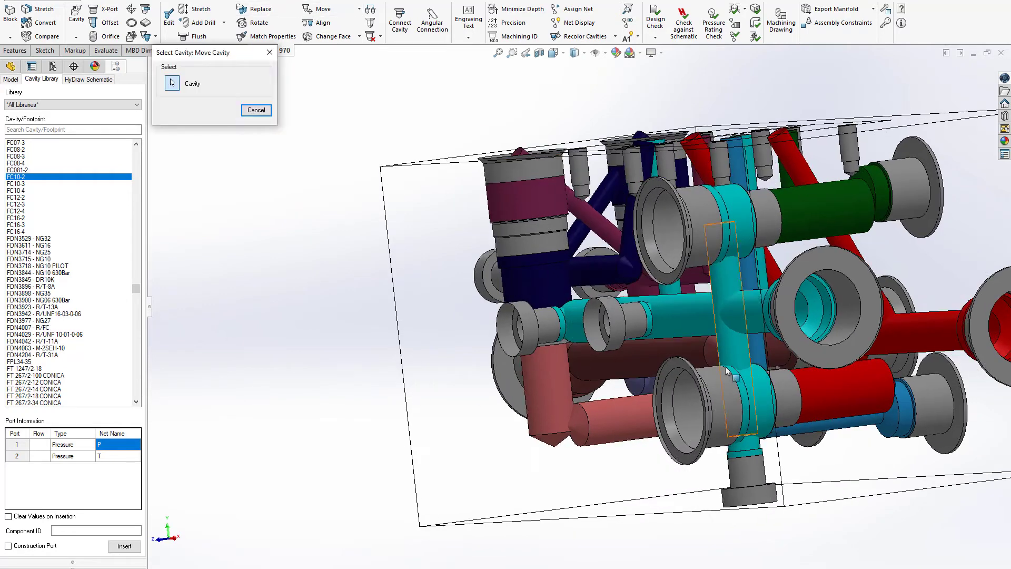
click(713, 395)
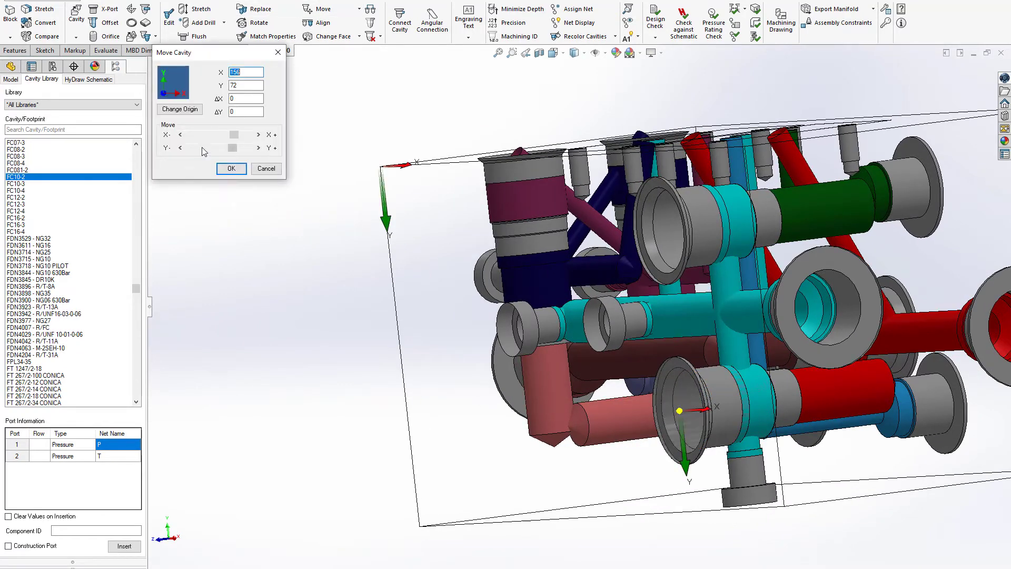
click(231, 168)
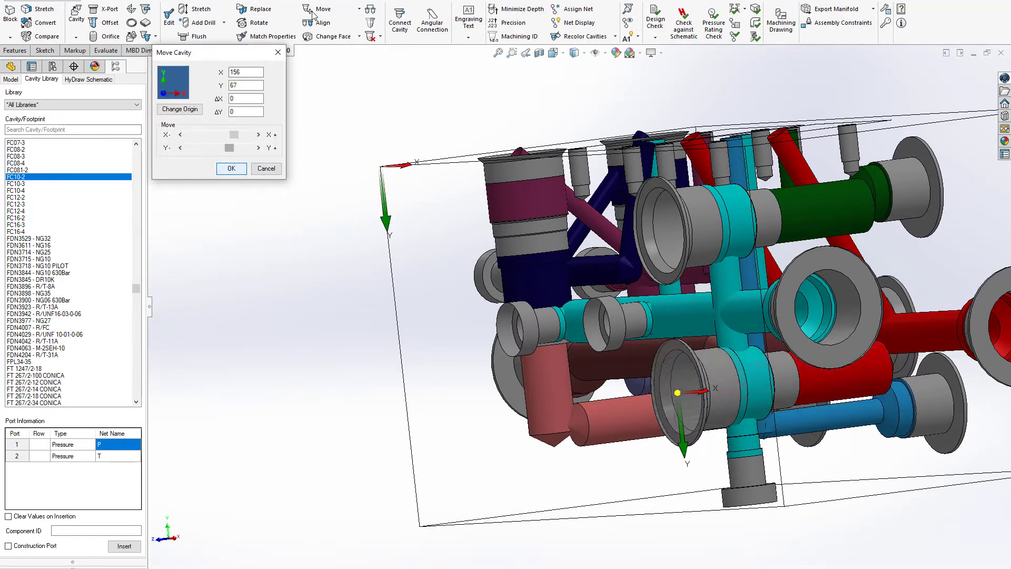
click(400, 21)
click(852, 385)
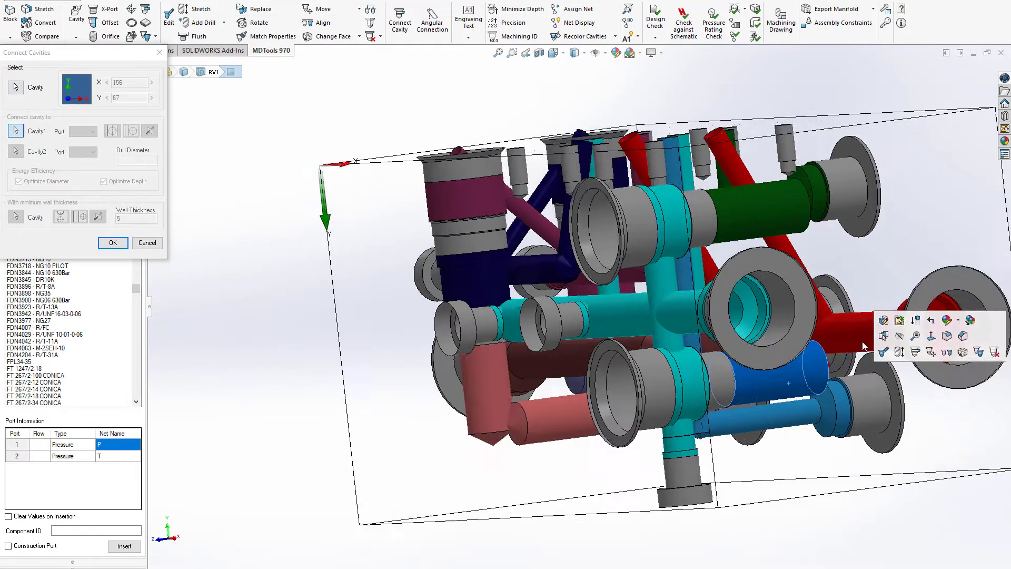
click(692, 323)
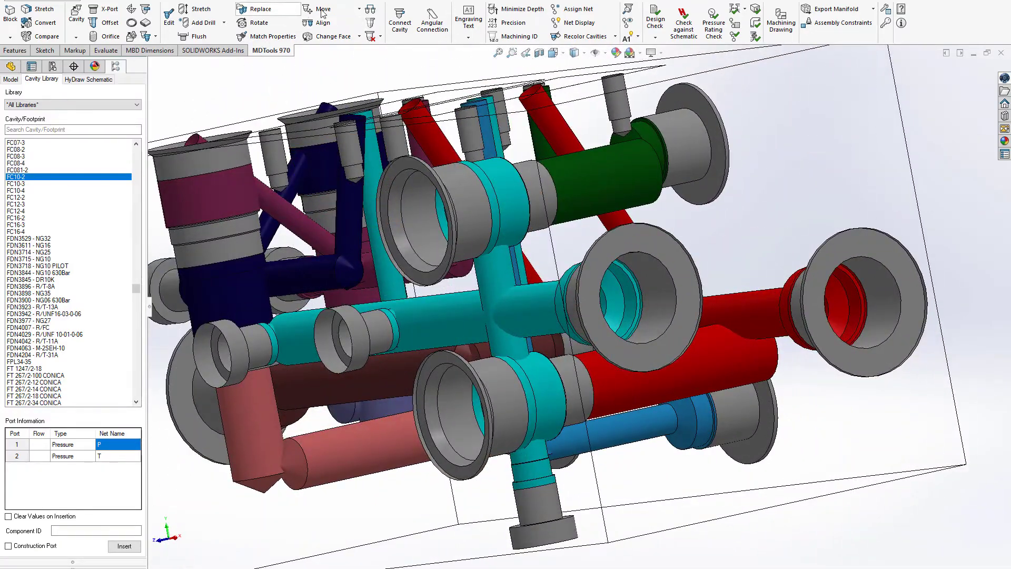
Step: Move the RV1 cavity to Y 65, keeping X at 156
click(322, 13)
click(452, 416)
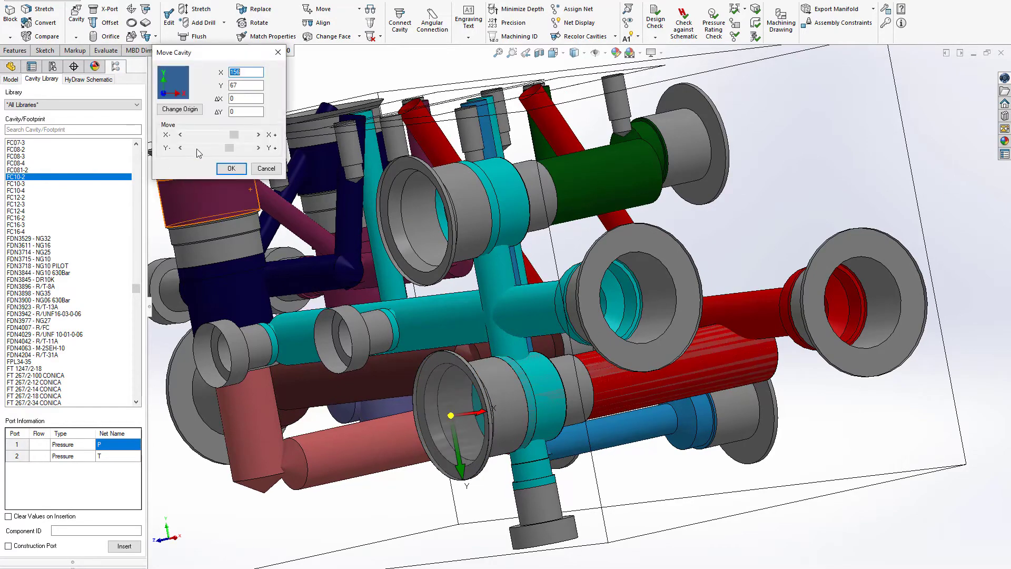
click(181, 148)
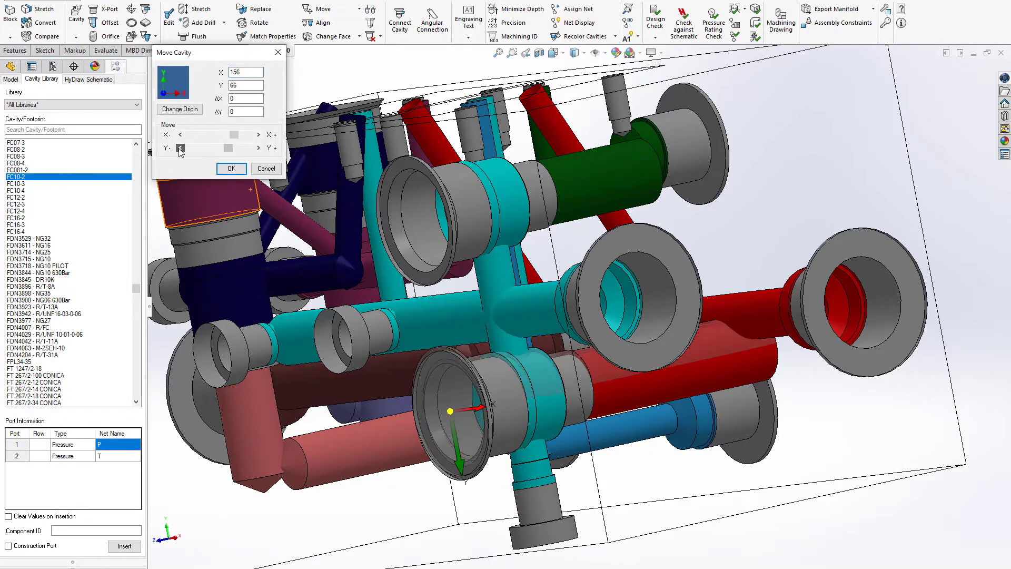
click(236, 170)
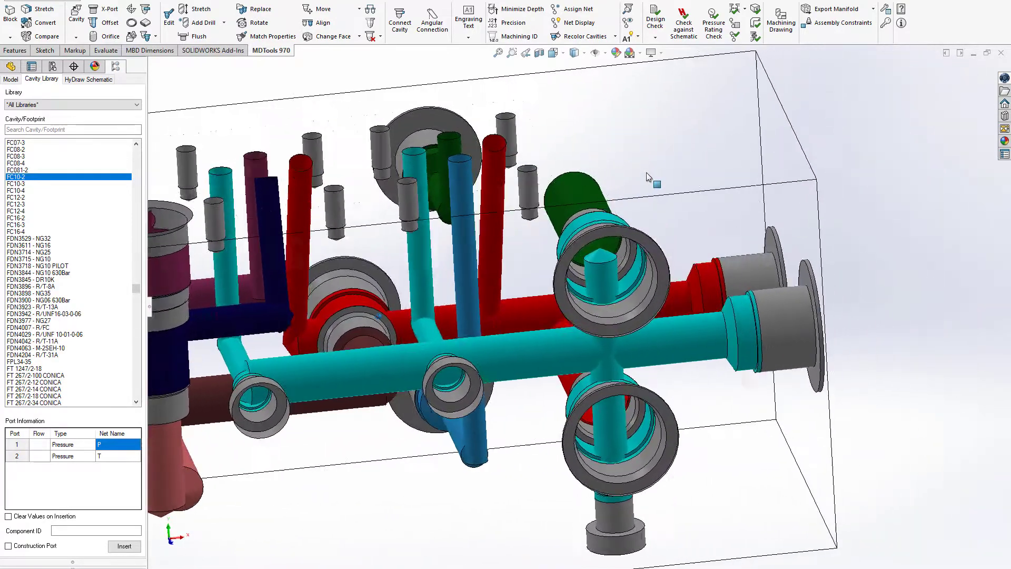
Step: Stretch the block from the end face with the T and P ports to a length of 190 mm
click(745, 160)
click(792, 133)
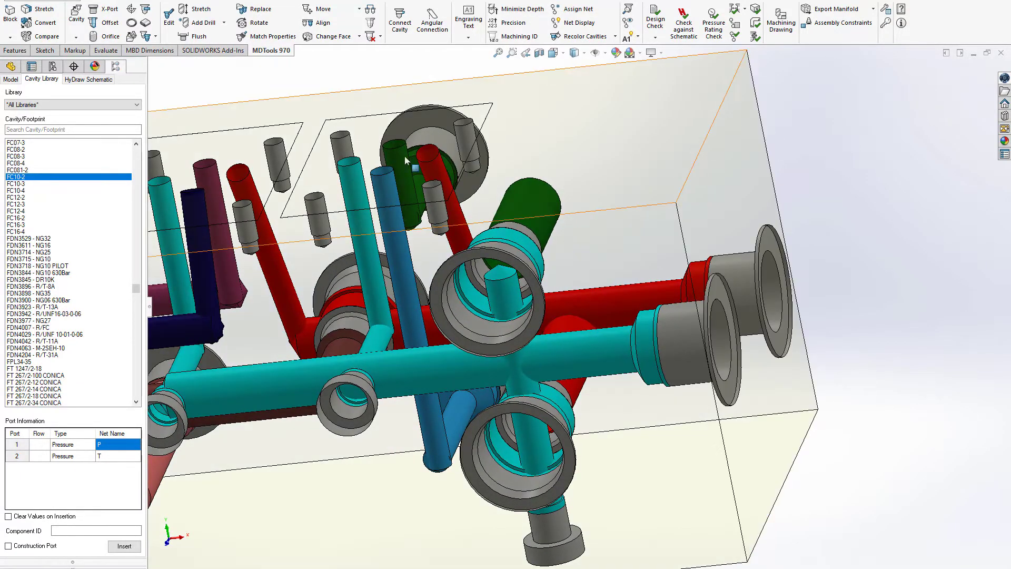
click(257, 113)
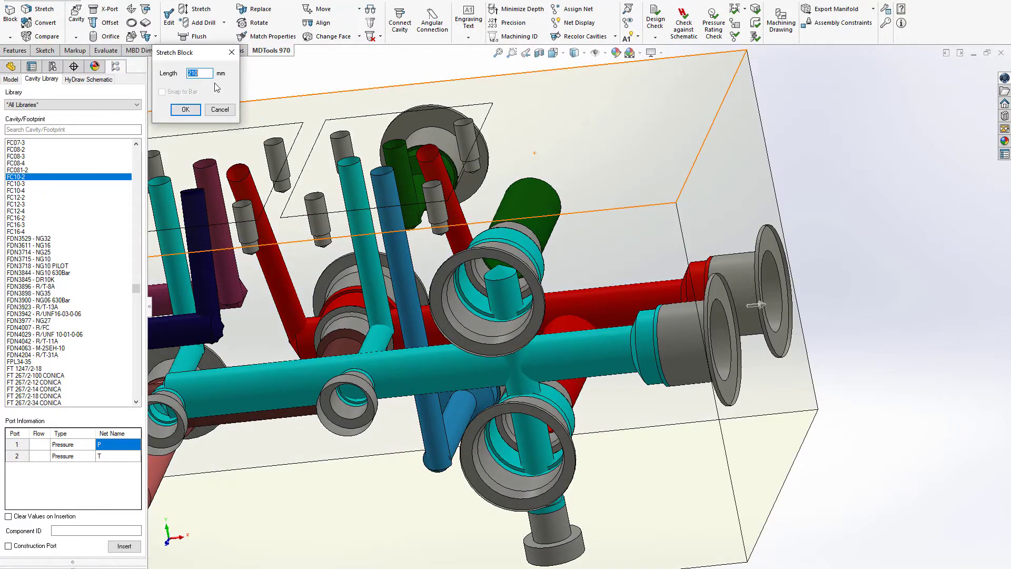
text(190)
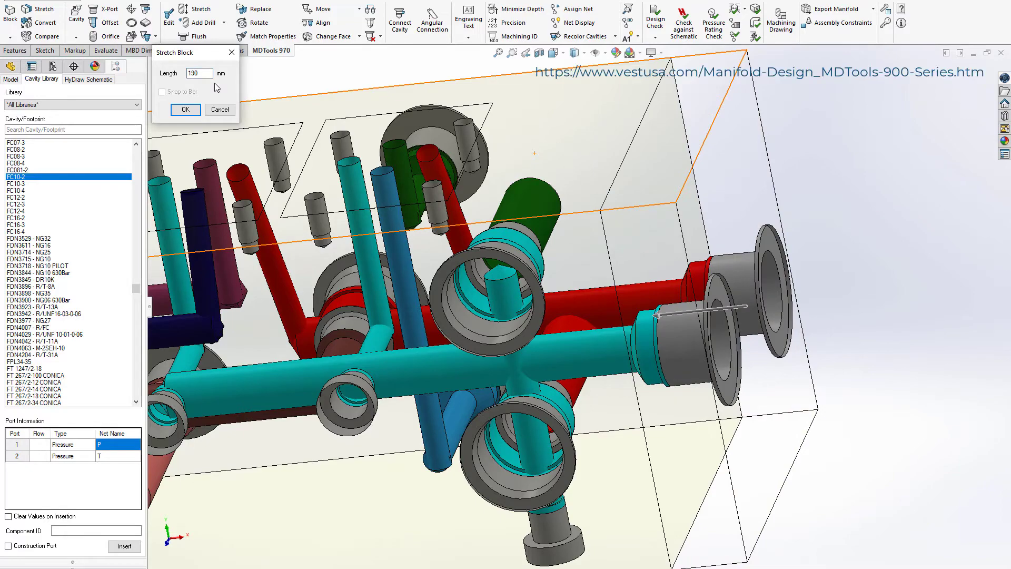
key(Return)
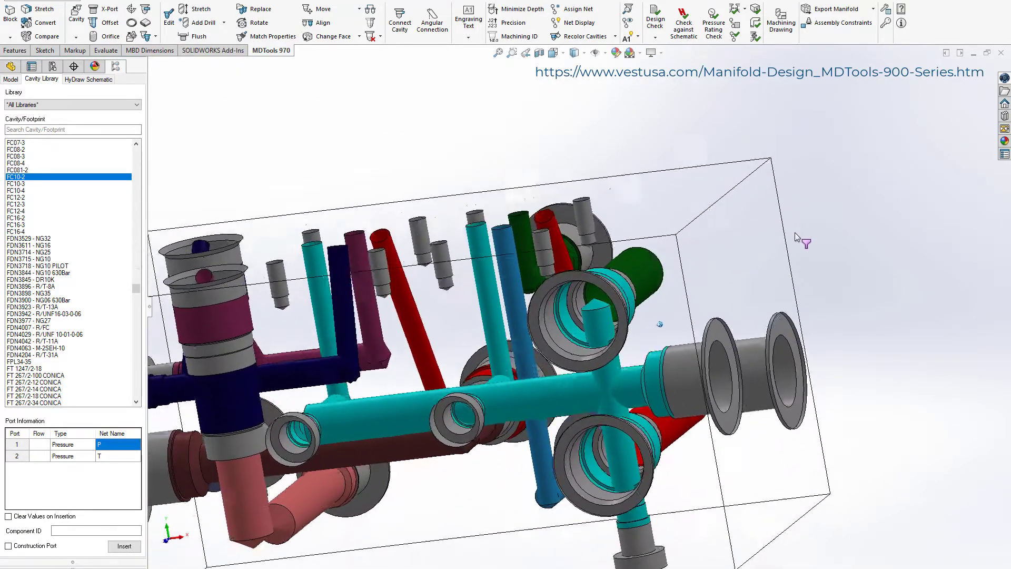
Step: Stretch the block from the end face with the T and P ports to a length of 180 mm
click(778, 232)
click(816, 203)
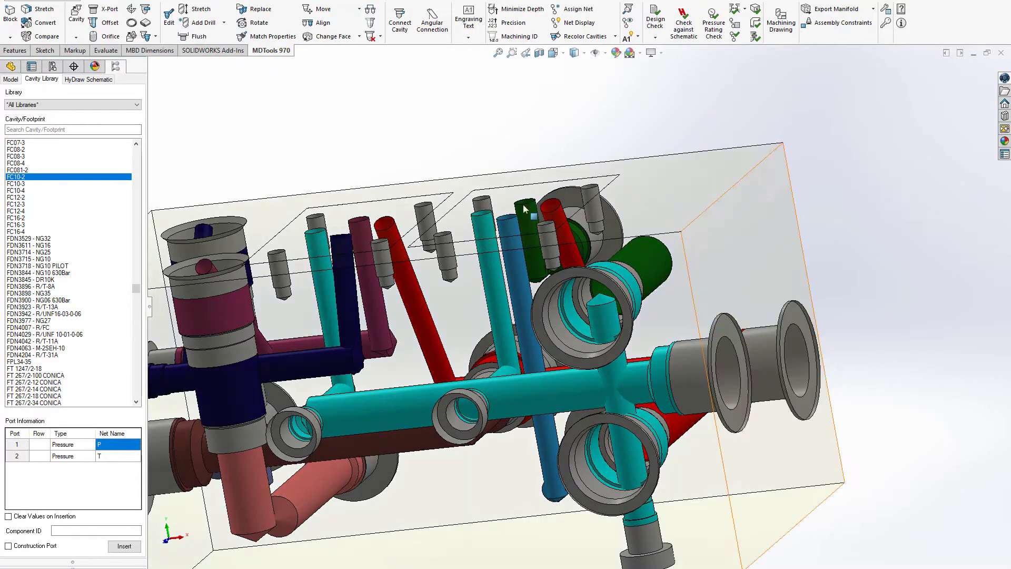
text(180)
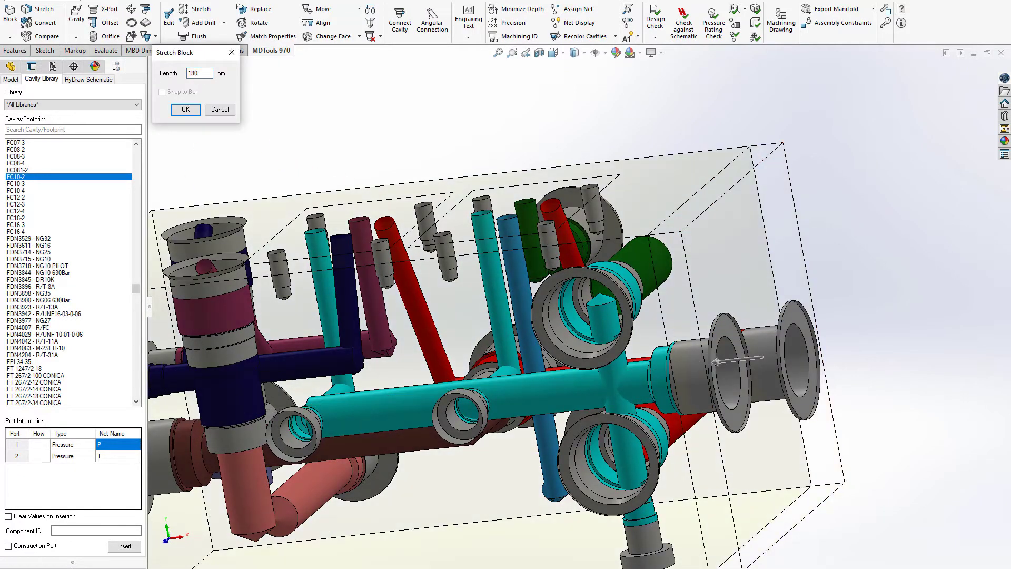
key(Return)
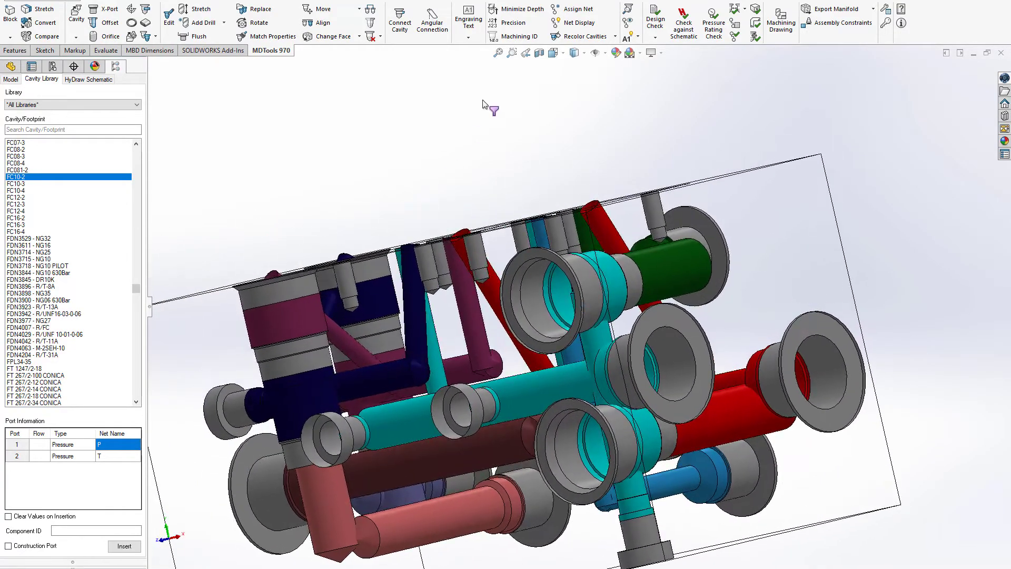
Step: Move the RV1 cavity to Y 69, keeping X at 156
click(319, 11)
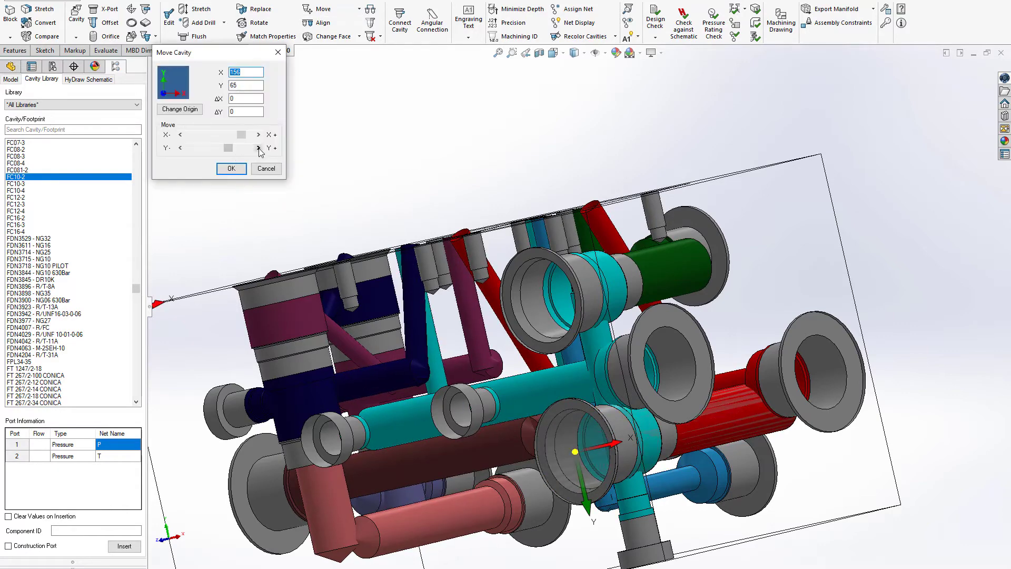
click(258, 148)
click(258, 148)
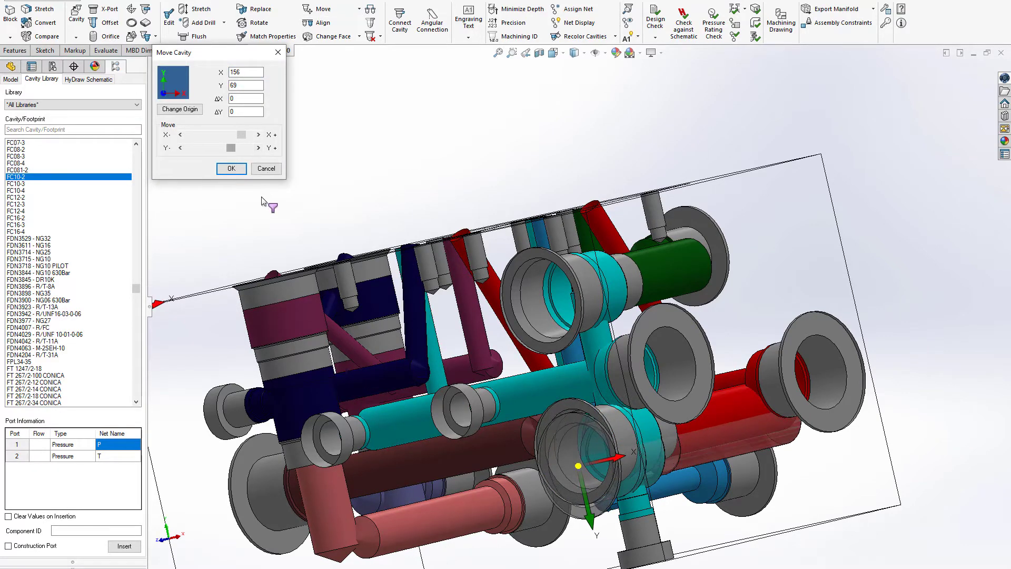
click(231, 168)
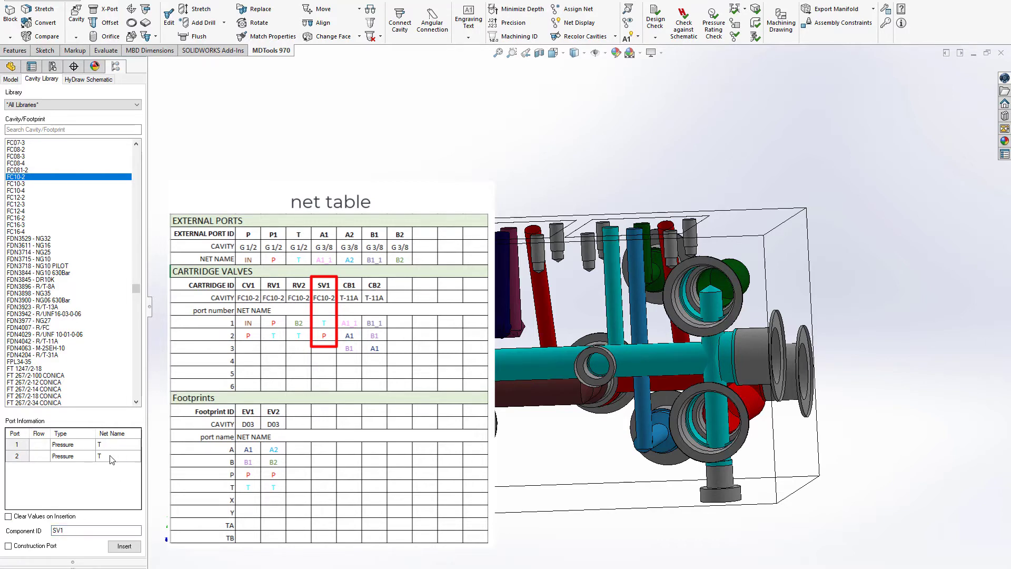
Step: Insert an FC10-2 cavity SV1, with port 1 on net T and port 2 on P, on the RV cavities' face at X 85, Y 82
click(125, 551)
middle_drag(748, 331, 503, 452)
click(500, 451)
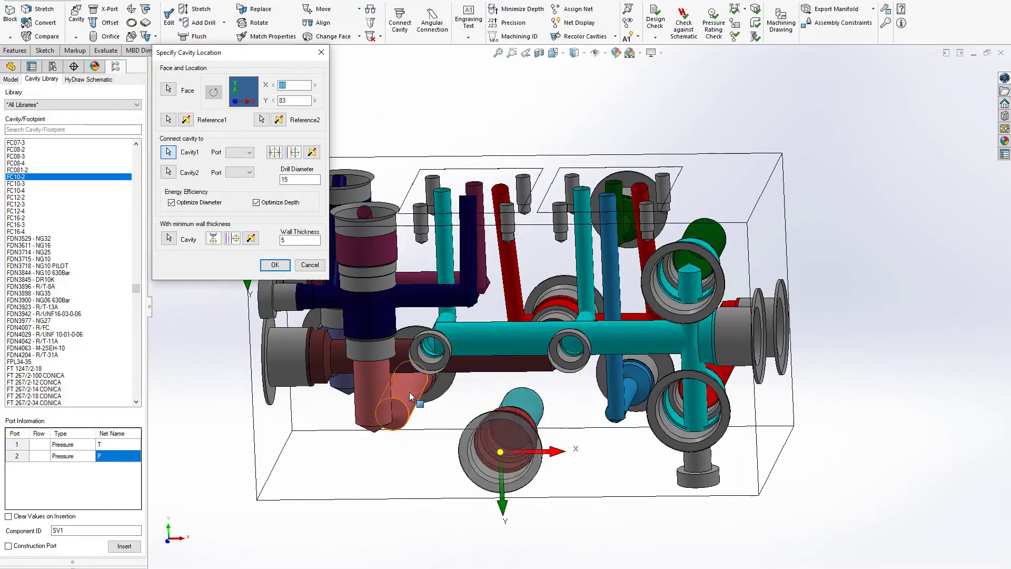
middle_drag(412, 396, 531, 469)
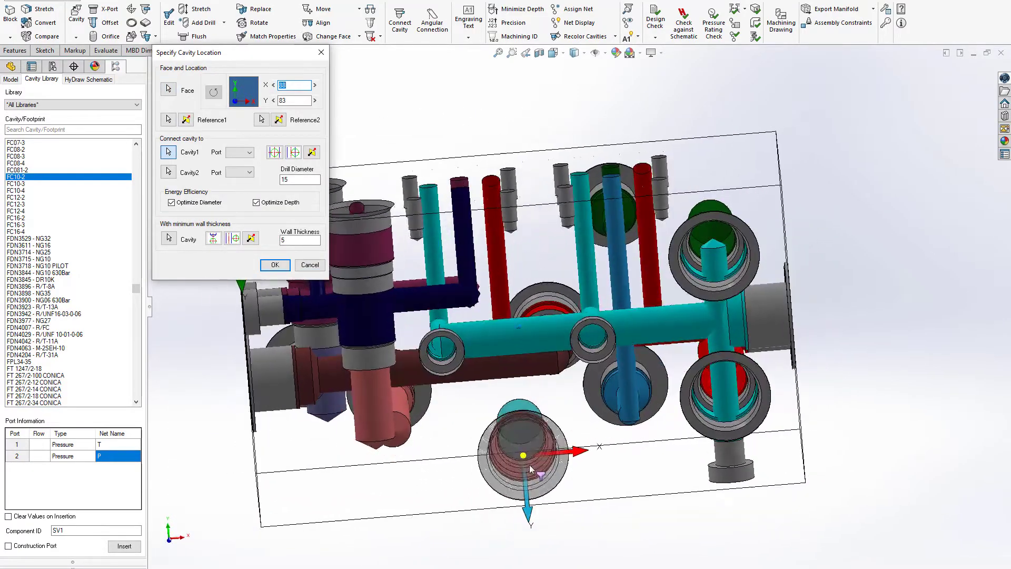
drag(523, 455, 515, 453)
middle_drag(516, 452, 394, 243)
Step: Reassign SV1 to the opposite side face, connect it to EV1's T drilling, and place it at X 60, Y 25
click(168, 90)
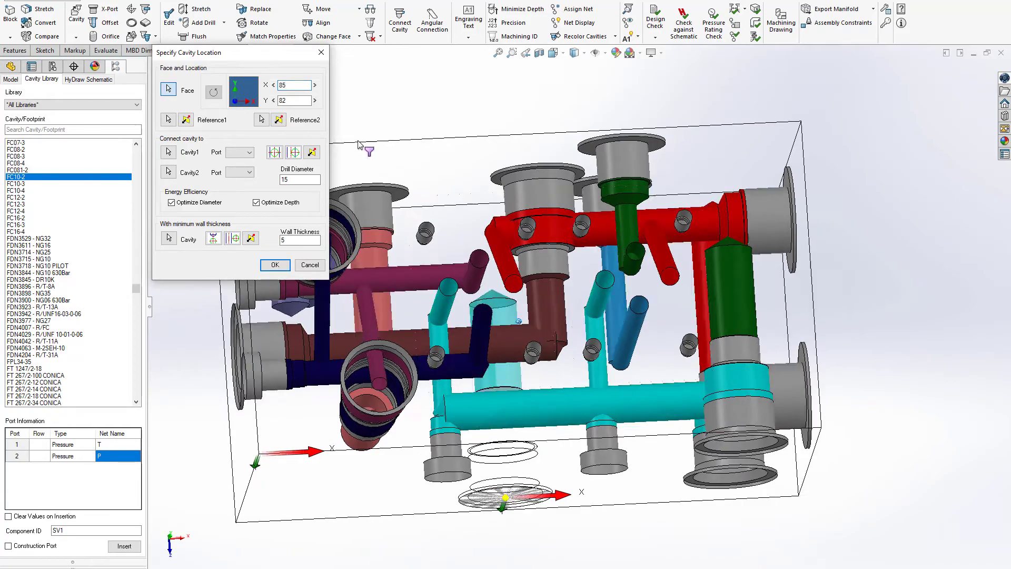
middle_drag(595, 269, 584, 221)
click(584, 262)
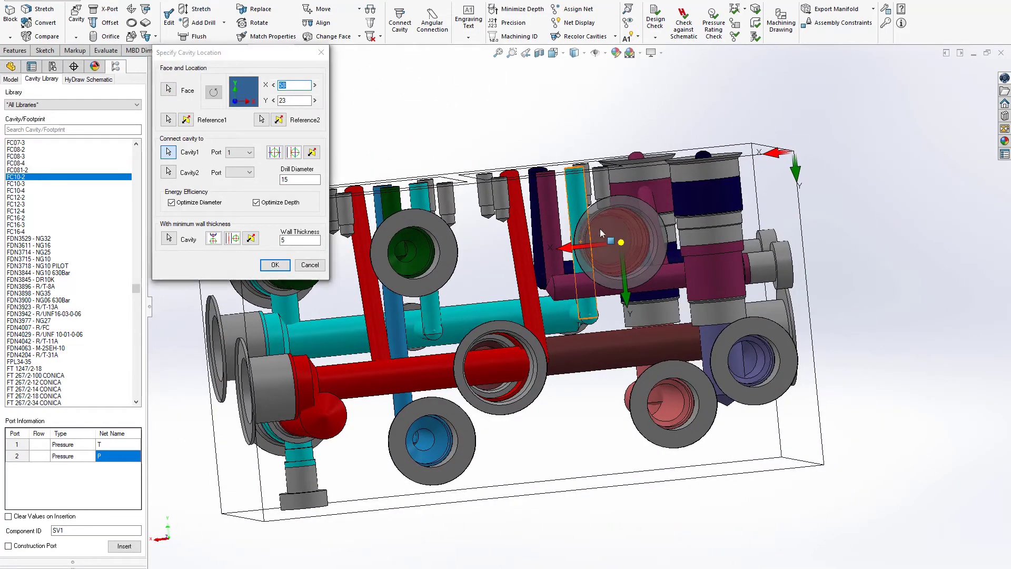
click(600, 229)
middle_drag(634, 249, 653, 251)
drag(644, 244, 639, 253)
middle_drag(640, 253, 670, 244)
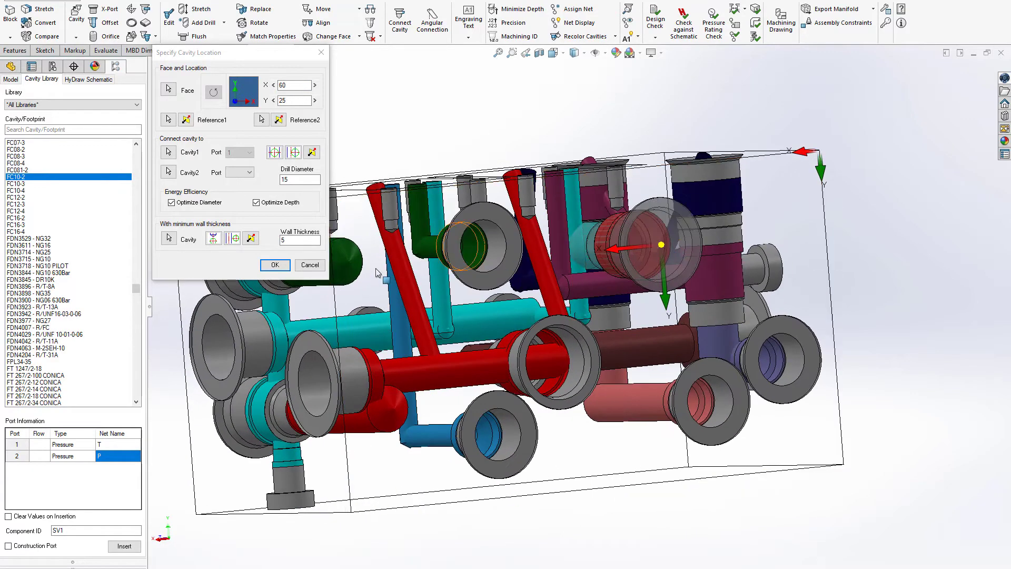
click(274, 265)
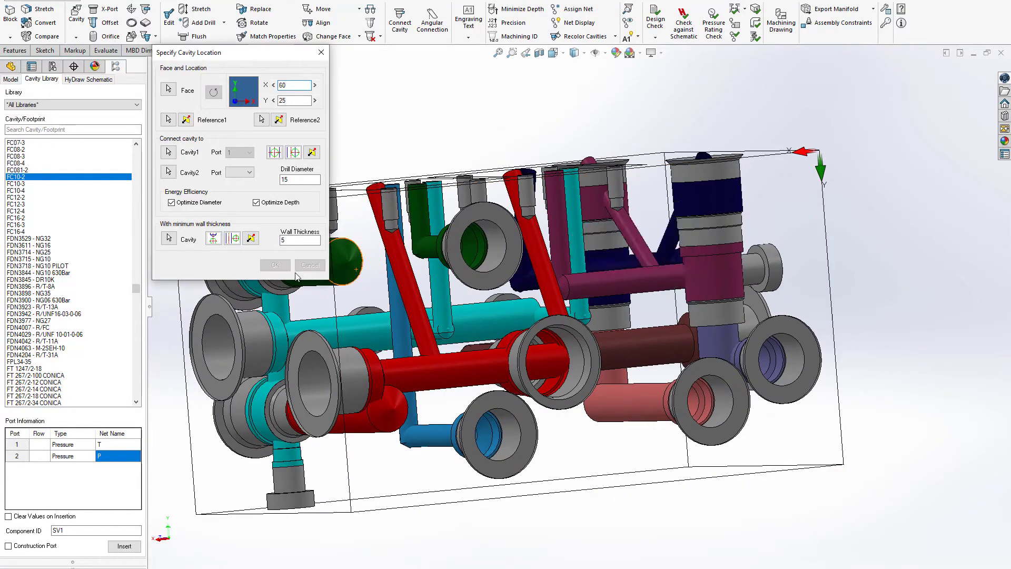
Step: Stretch the bottom drilling of the SV1 cavity towards EV1's T drilling
click(196, 9)
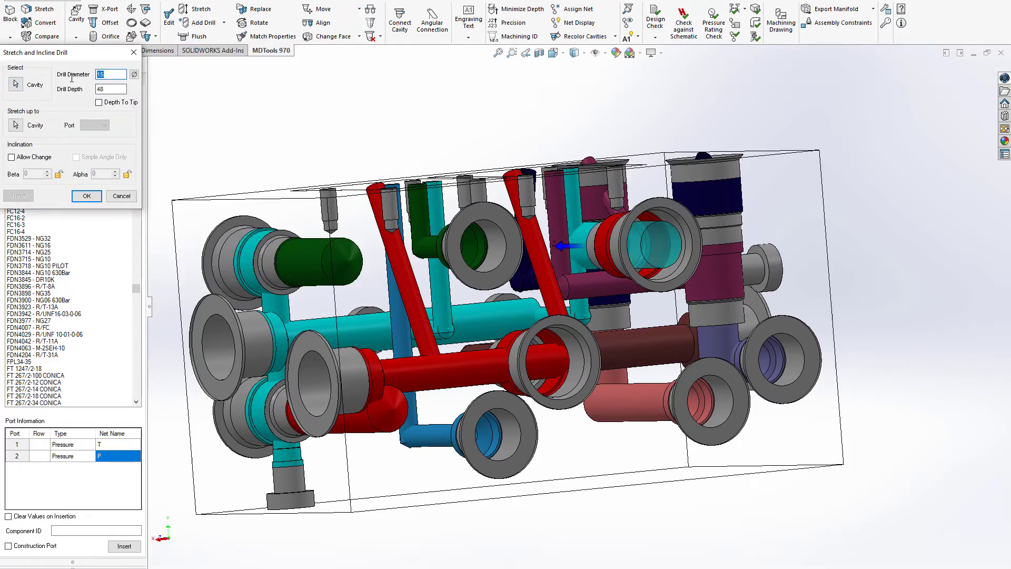
key(Tab)
key(Return)
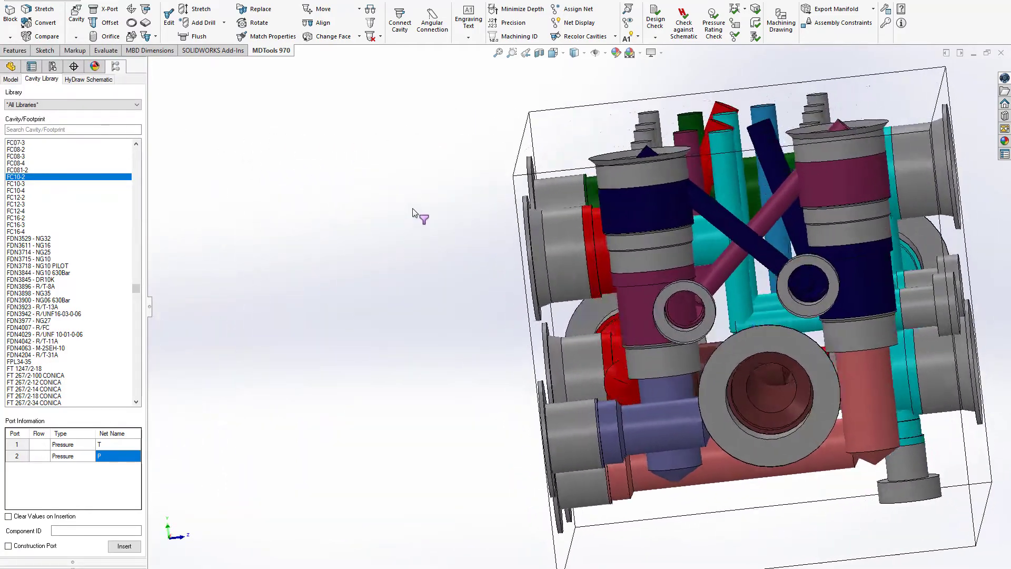
Step: Move the B1 construction port on the end face to Y 39, keeping X at 69
click(319, 8)
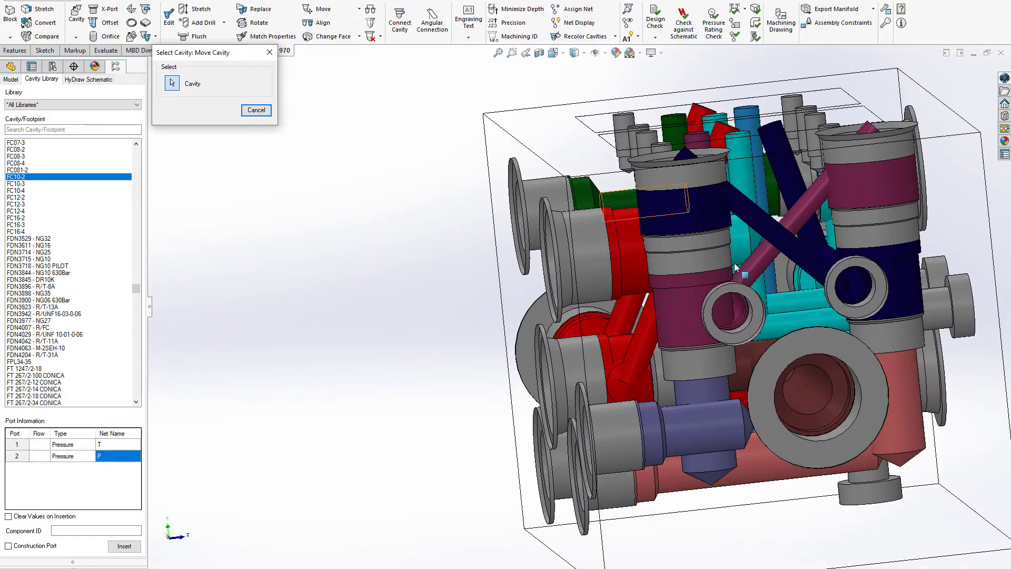
click(761, 311)
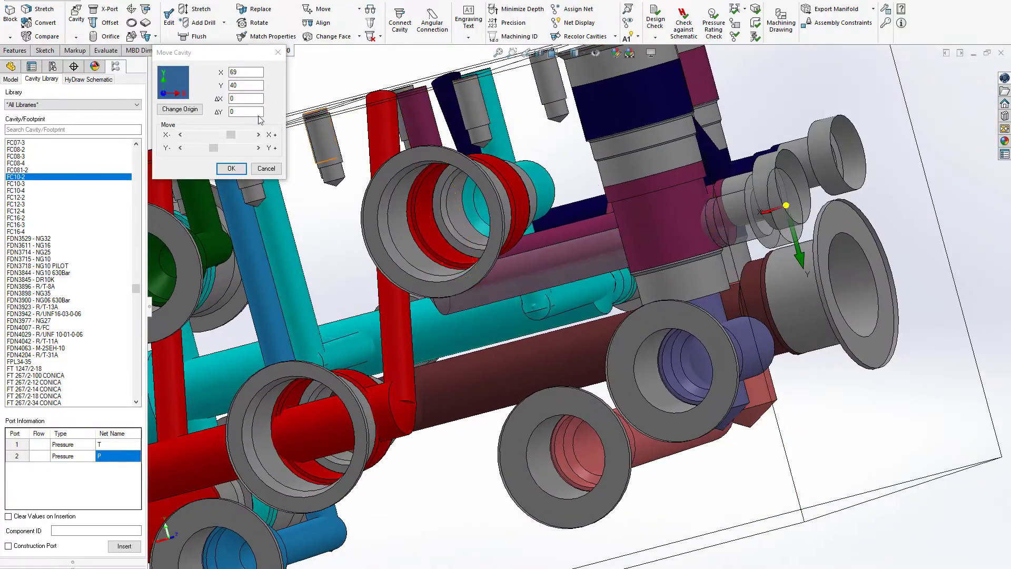
click(200, 149)
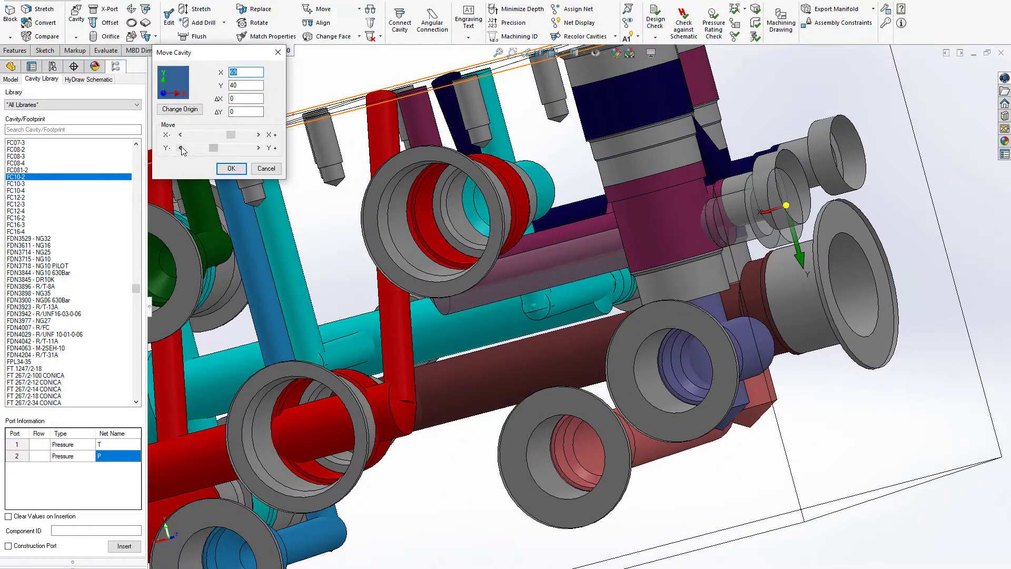
click(181, 149)
click(231, 169)
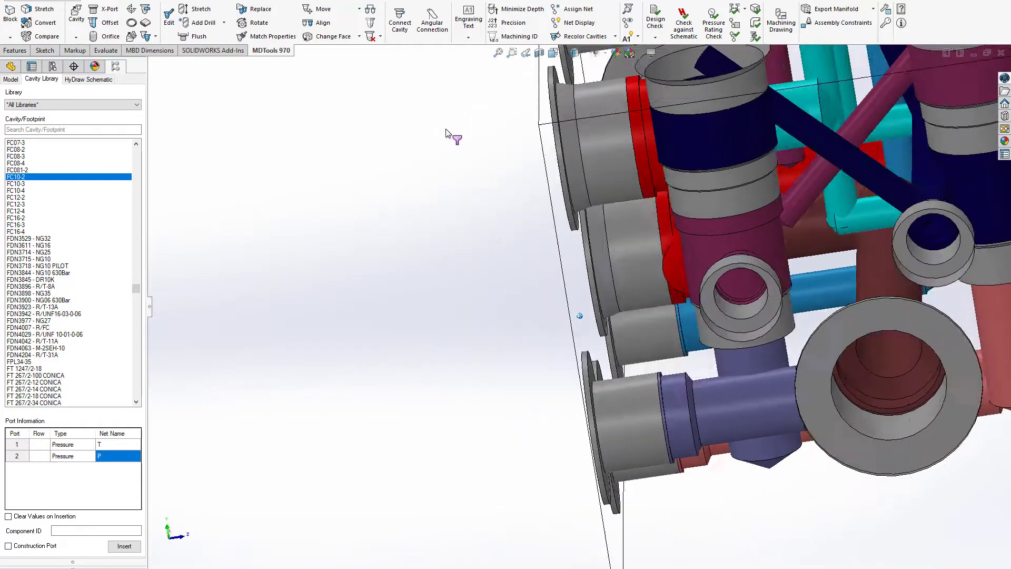
Step: Set the inclined B1 cross-drilling to depth 65, beta 49 and alpha 90, and stretch EV1's B drilling up to the B1 construction drilling
click(201, 9)
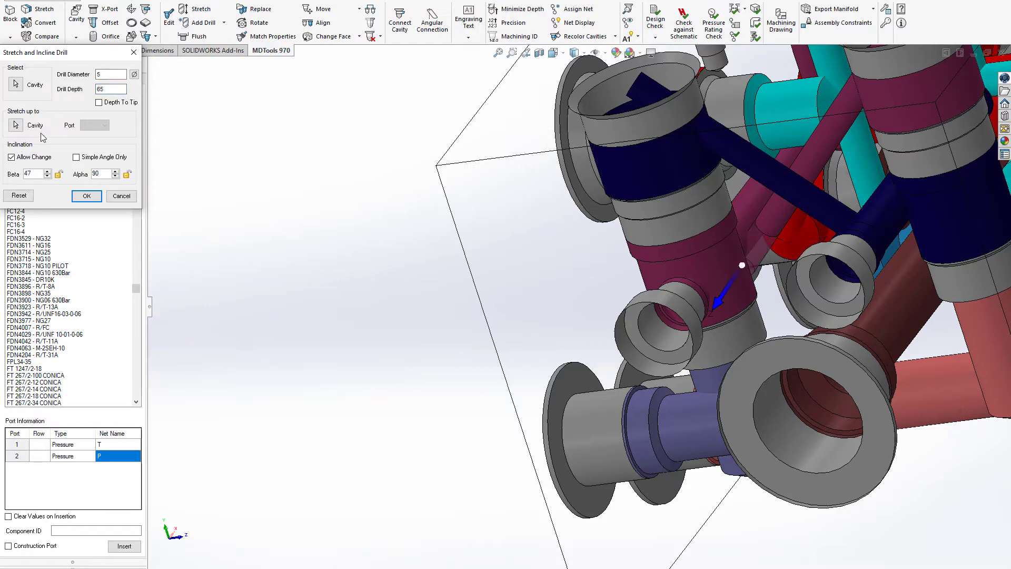
click(91, 199)
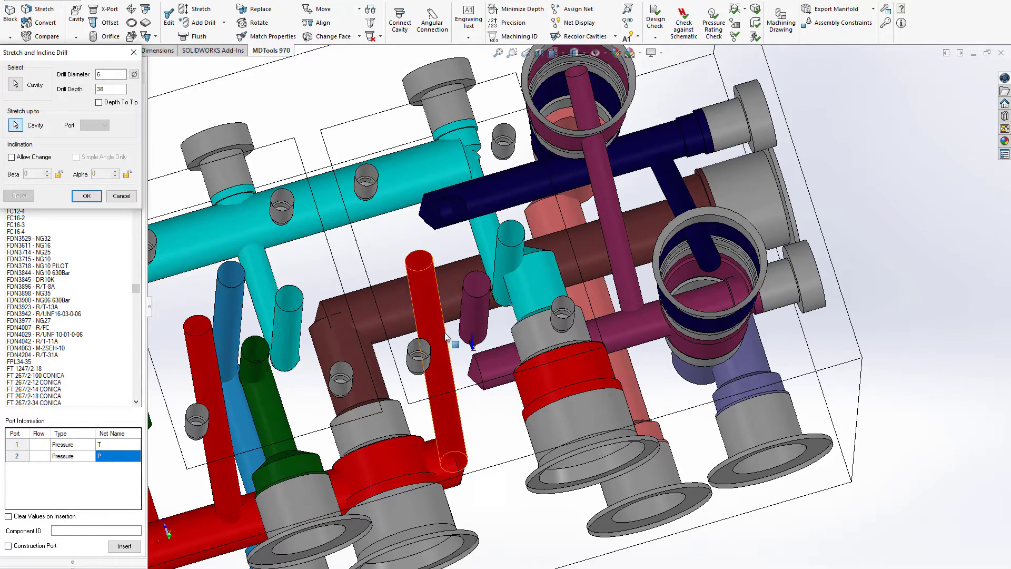
click(487, 368)
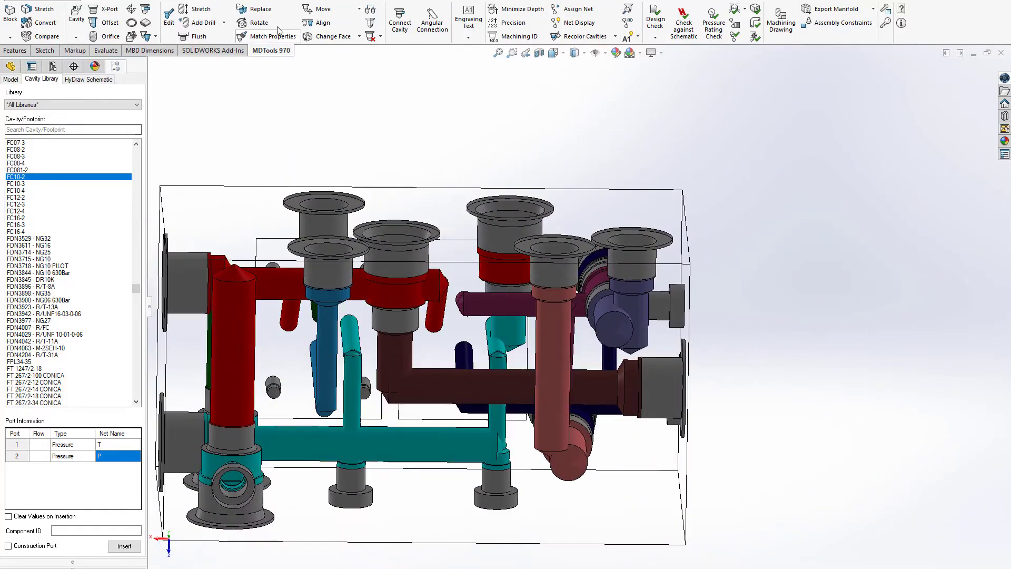
Step: Insert an XG18 construction port with an 8.5 mm drill on the bottom face, connecting SV1's port 2 to the P drilling
click(107, 12)
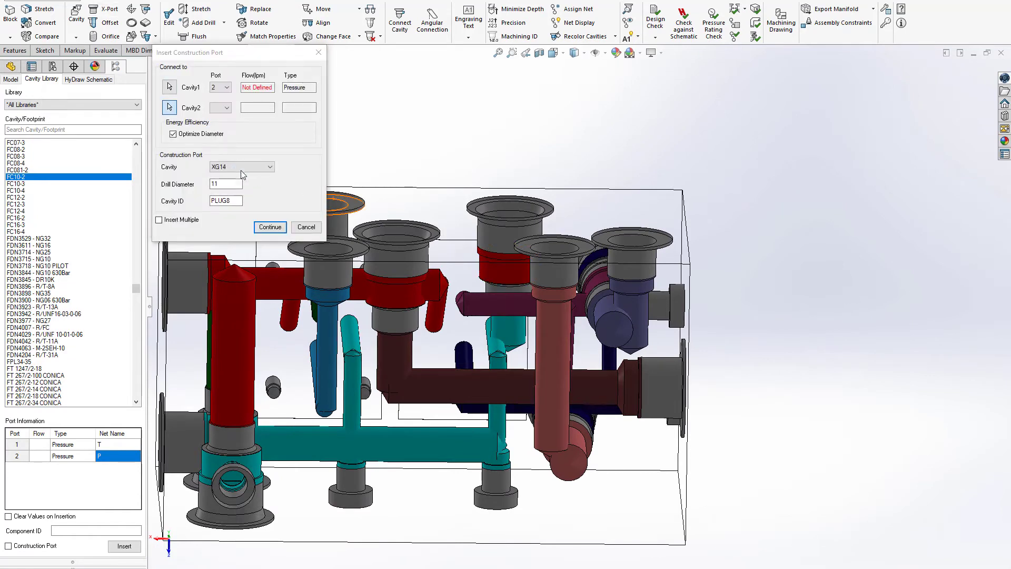
click(241, 167)
click(228, 211)
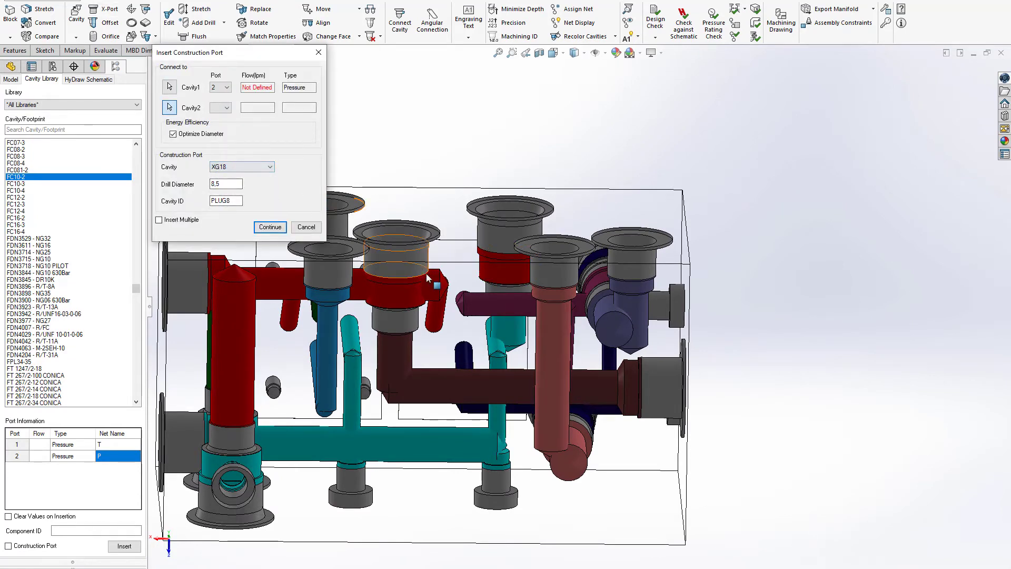
click(258, 168)
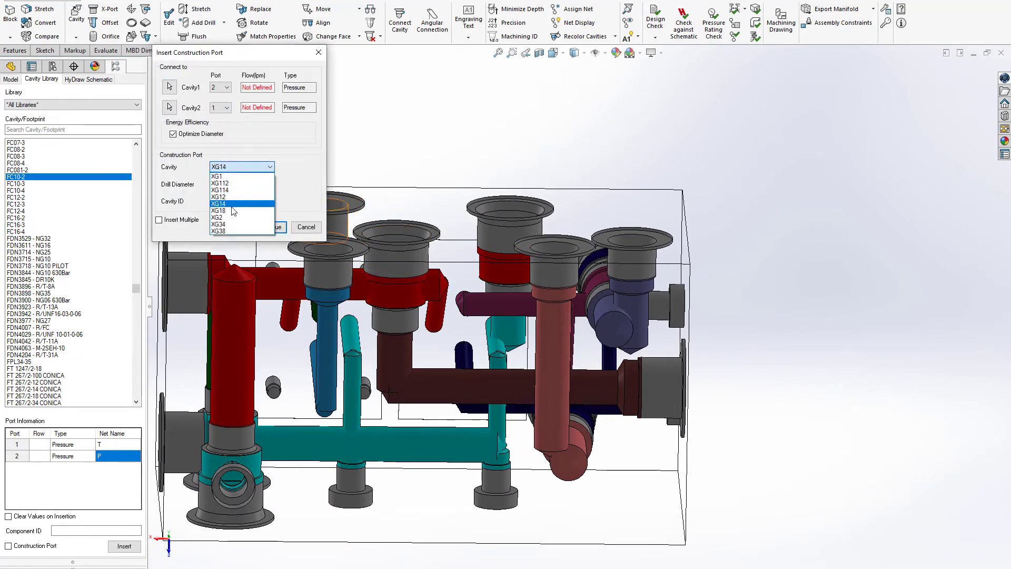
click(269, 227)
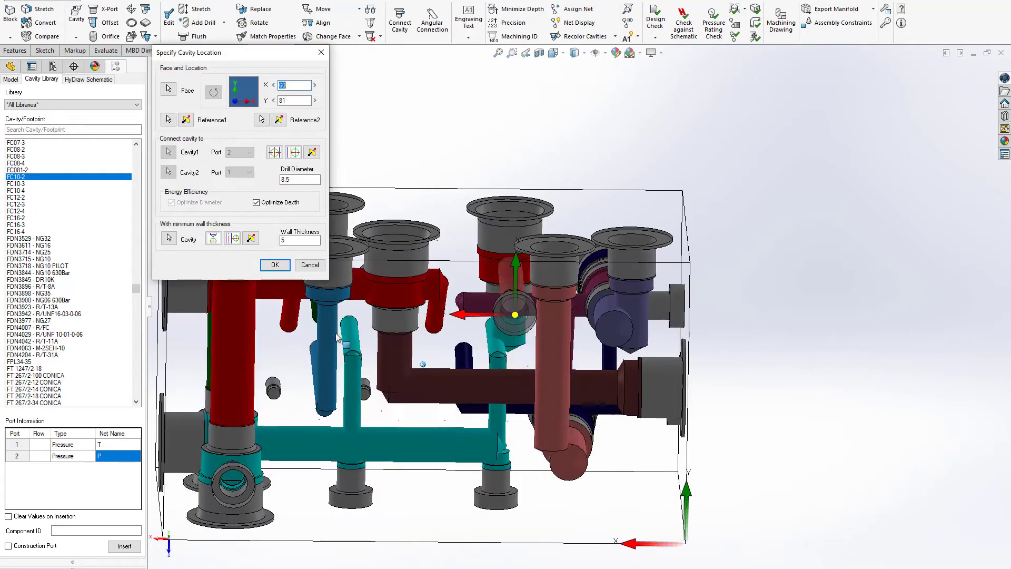
click(296, 154)
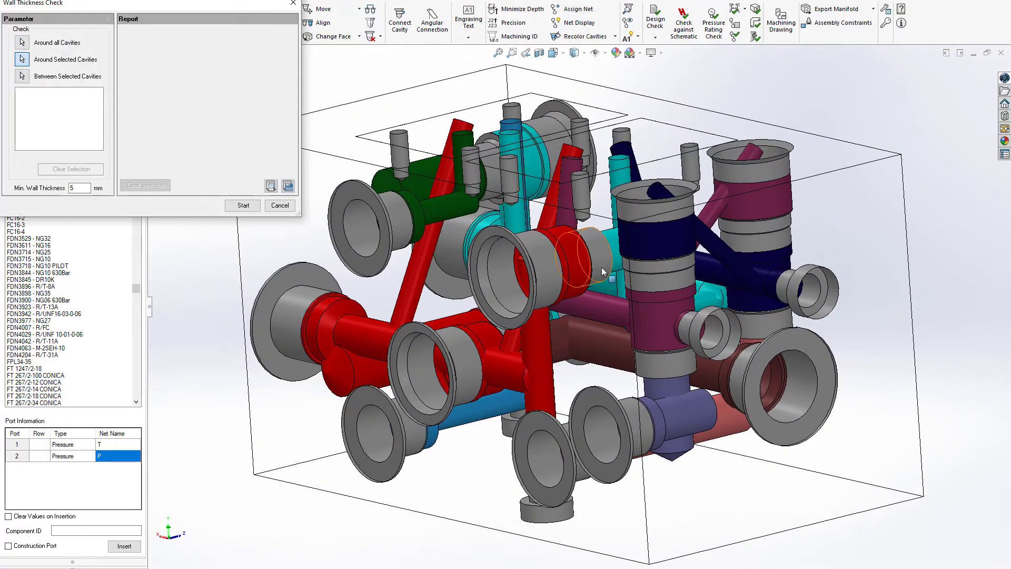
Step: Check the wall thickness around SV1 with a 4 mm minimum and examine each reported clearance in the model
click(602, 269)
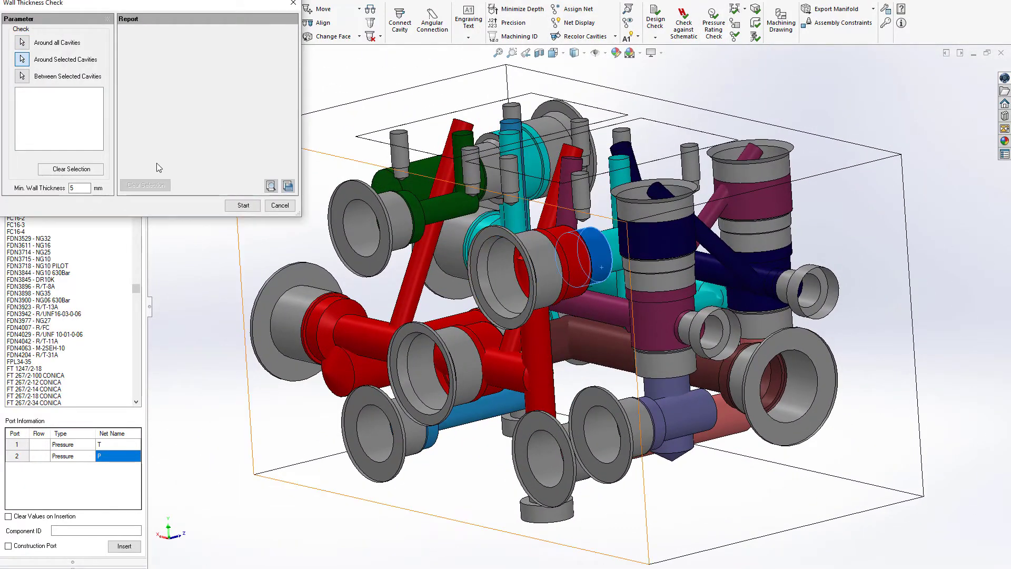
click(244, 206)
click(222, 55)
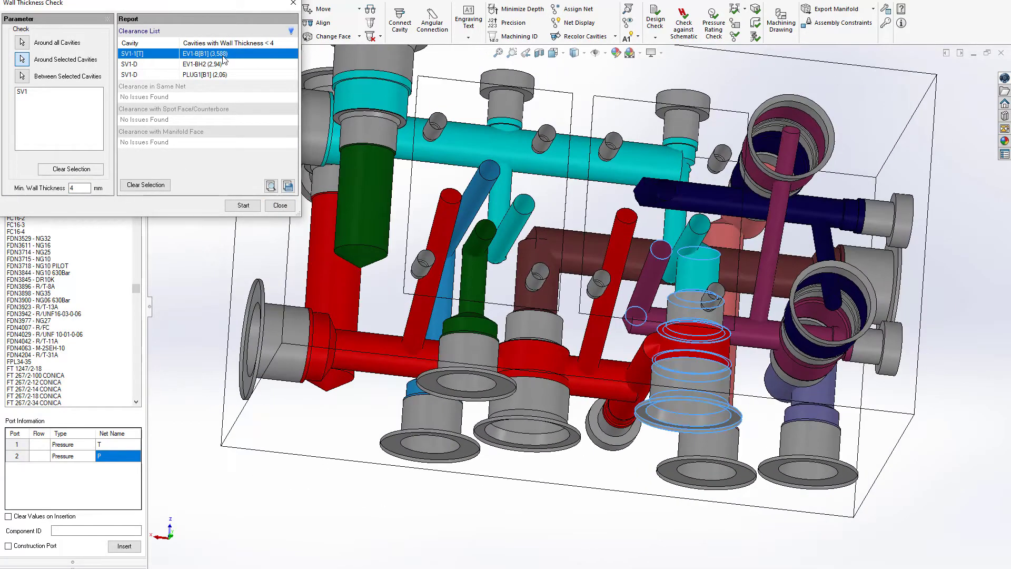
click(216, 66)
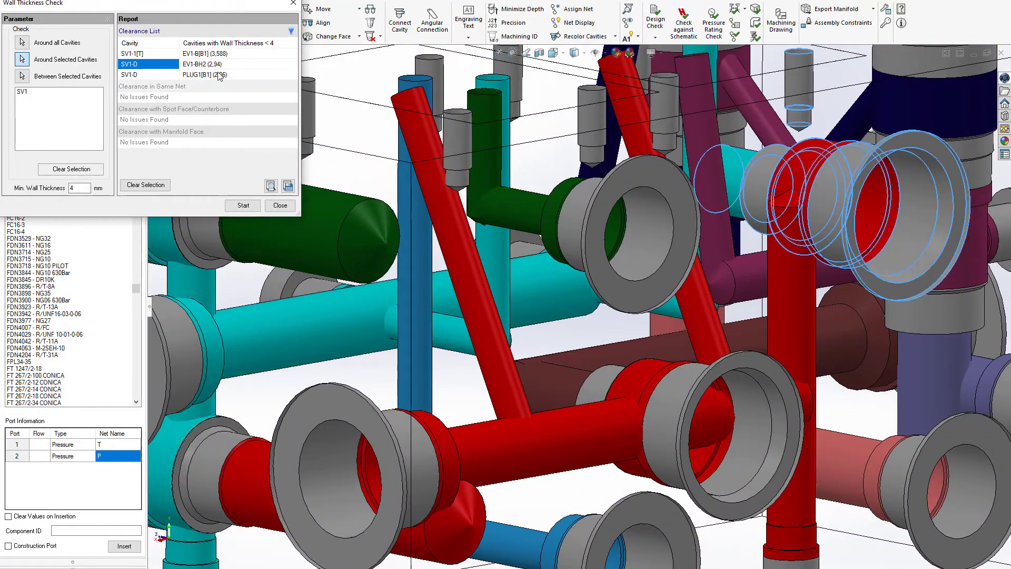
click(221, 75)
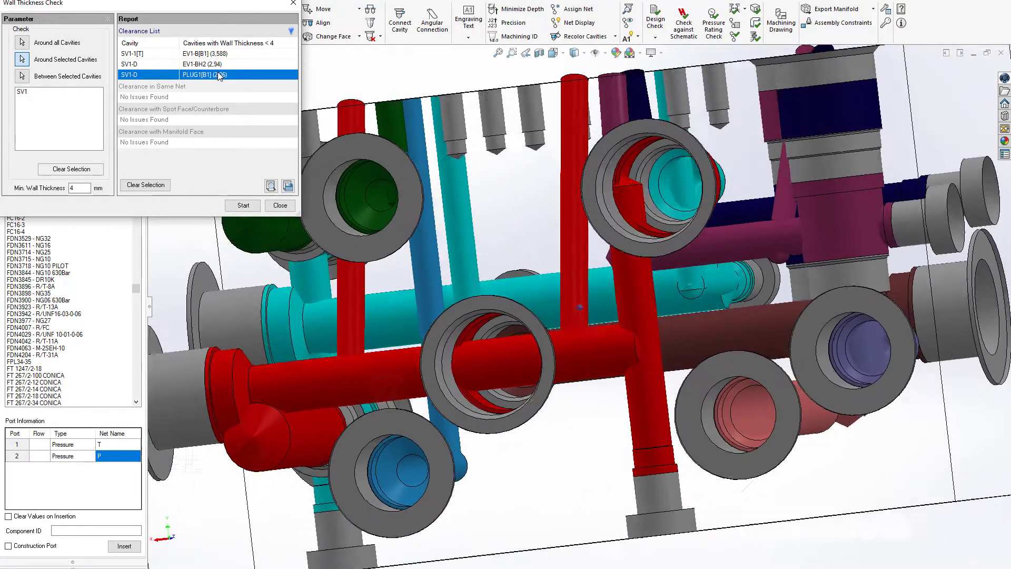
click(280, 206)
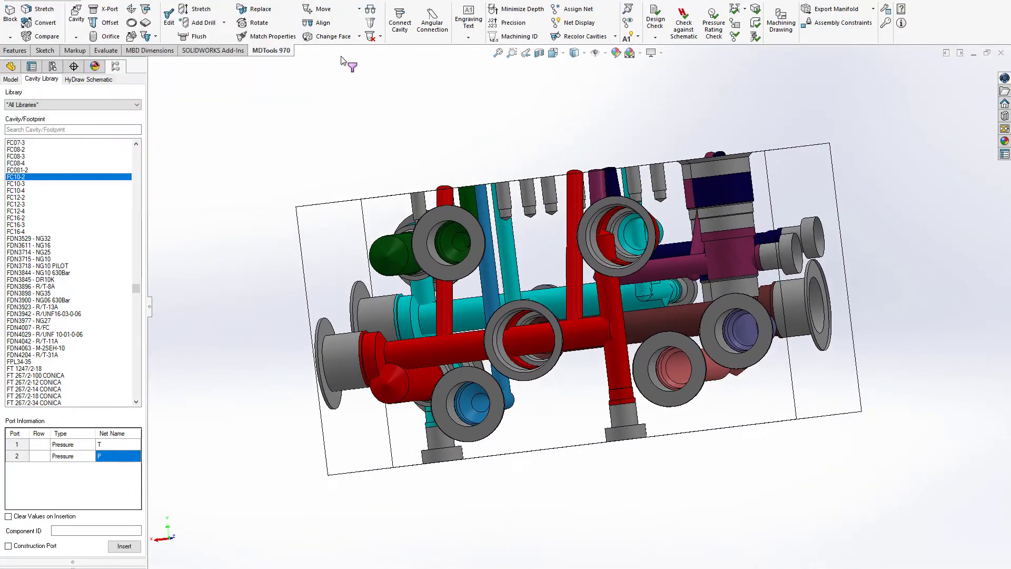
Step: Move the B1 construction port on the end face to Y 43, keeping X at 69
click(325, 11)
click(787, 256)
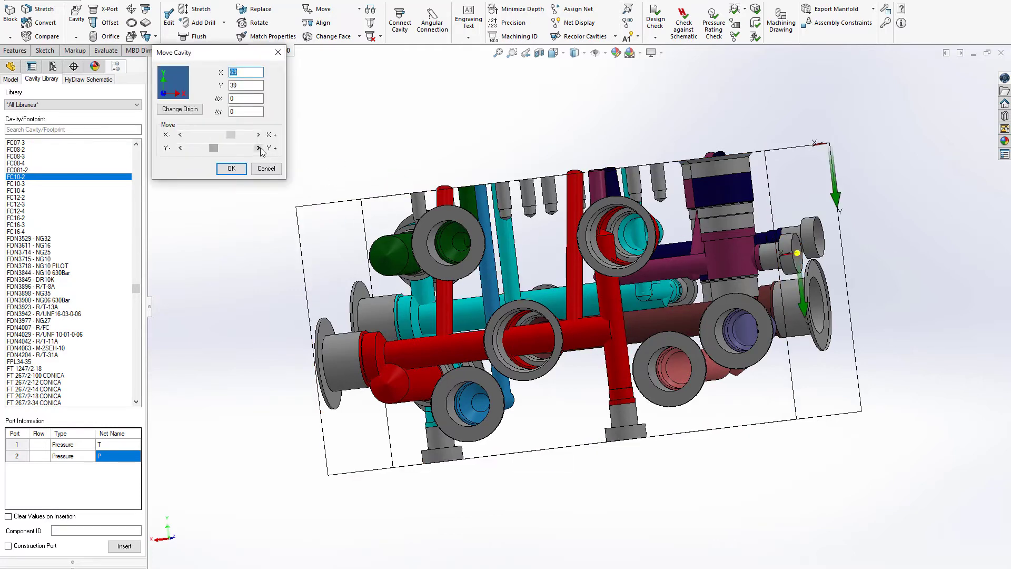
click(259, 148)
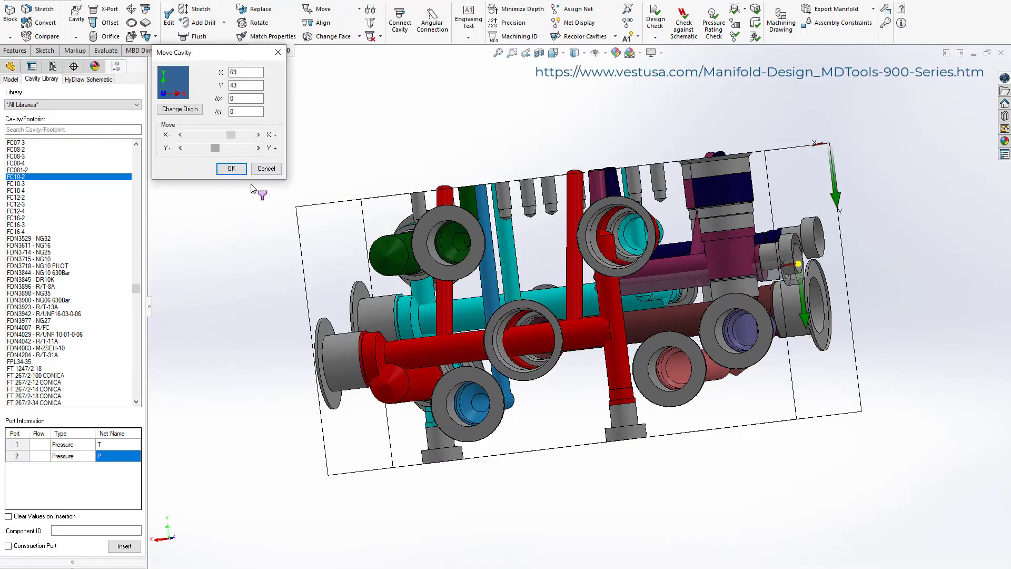
click(231, 168)
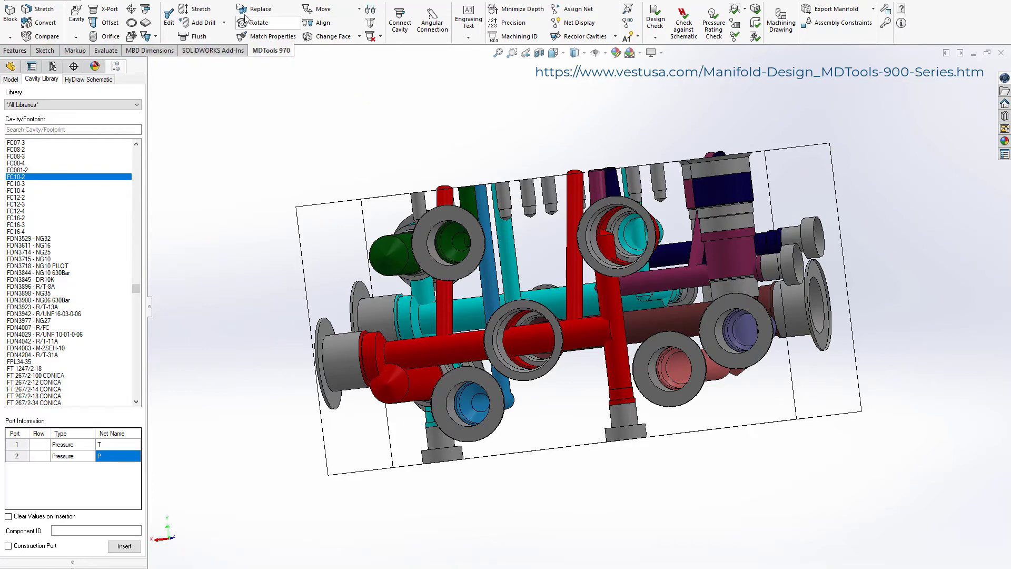
Step: Move the SV1 cavity on the rear face, keeping its position at X 60 and Y 27
click(313, 11)
click(616, 211)
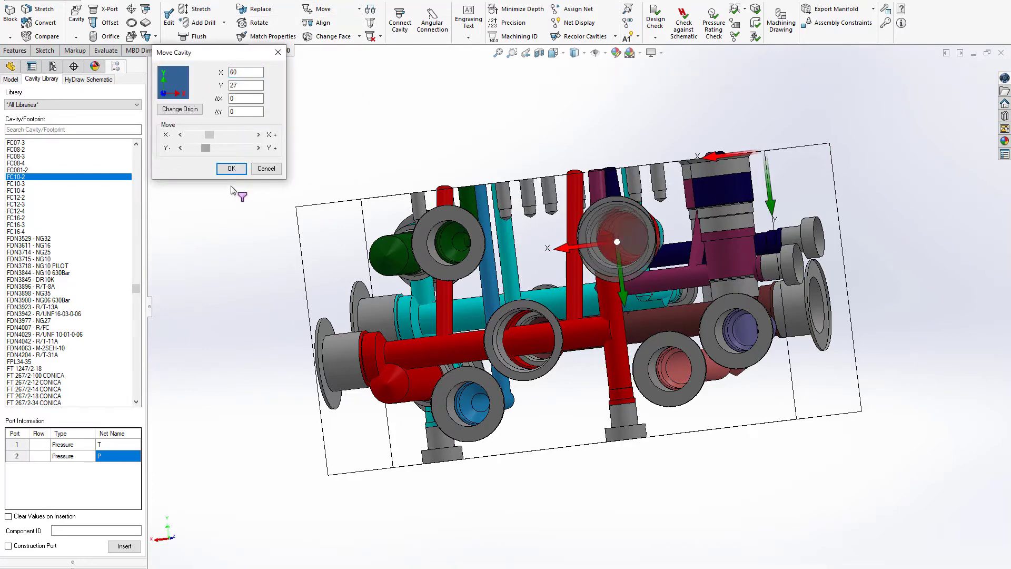
click(231, 169)
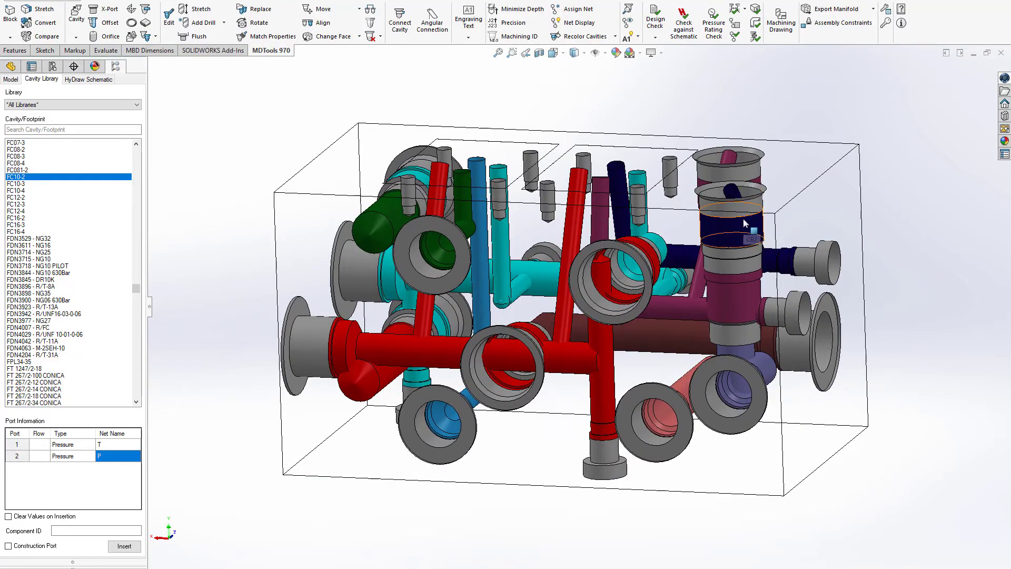
Step: Run the connection check and examine the reported dead-area, unconnected-port and broken-net entries in the model
click(744, 219)
click(773, 188)
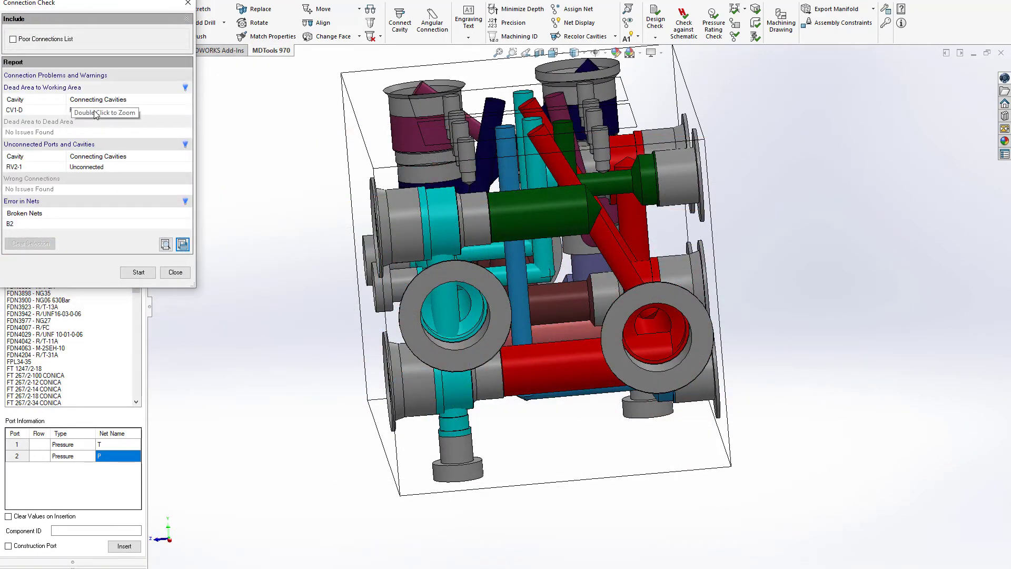
double_click(95, 114)
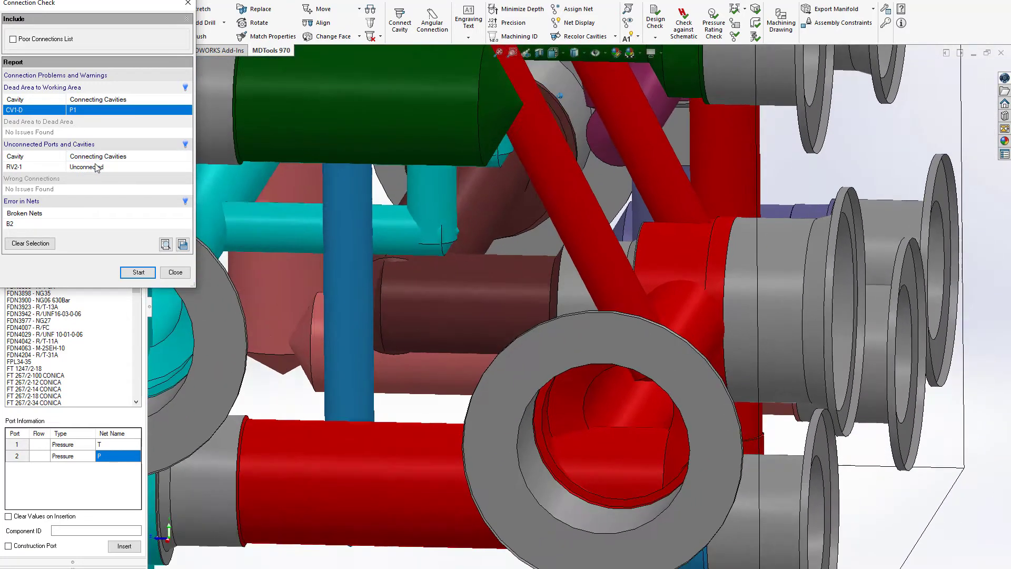
double_click(97, 167)
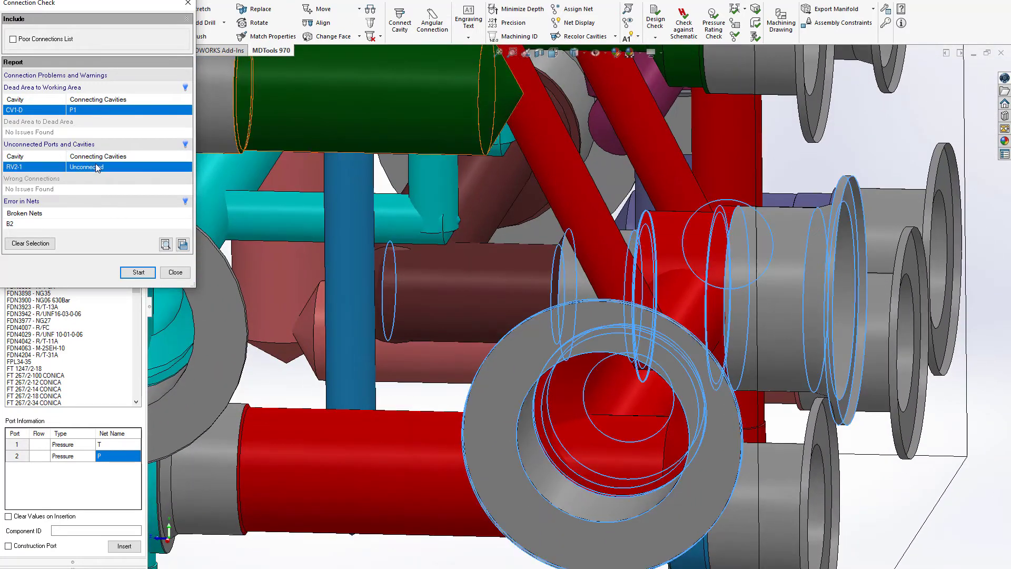
click(32, 226)
click(175, 272)
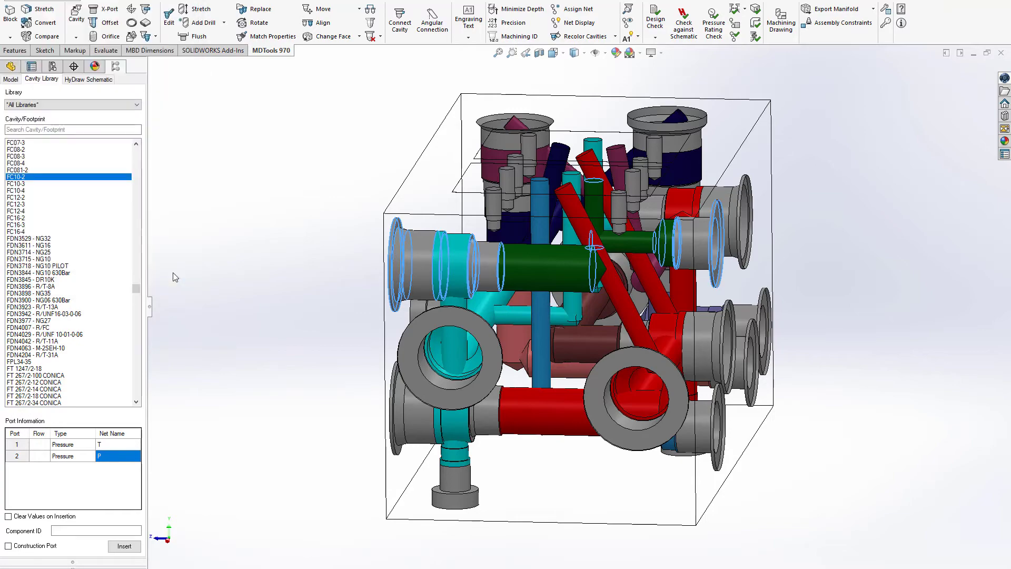
Step: Define an XG18 construction port connecting port 1 of the green B2 cavity to port 1 of RV2
scroll(444, 244, down, 3)
middle_drag(444, 243, 495, 241)
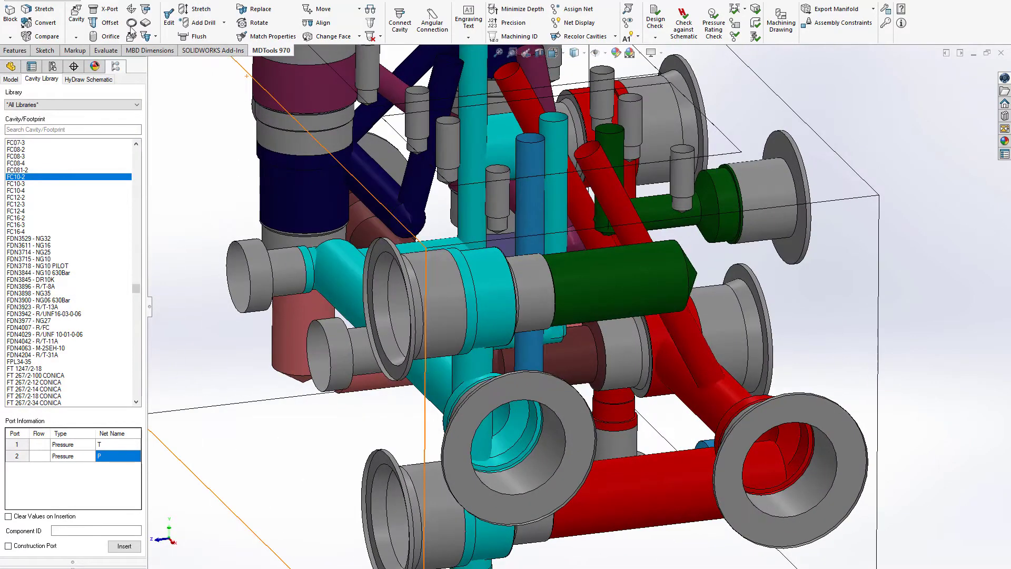
click(109, 9)
click(733, 226)
click(671, 267)
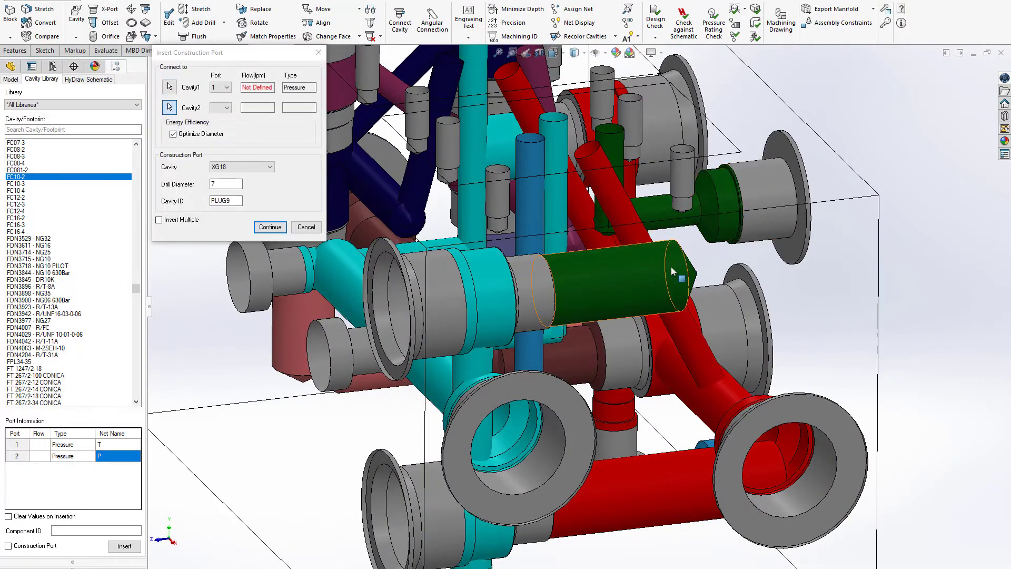
click(269, 166)
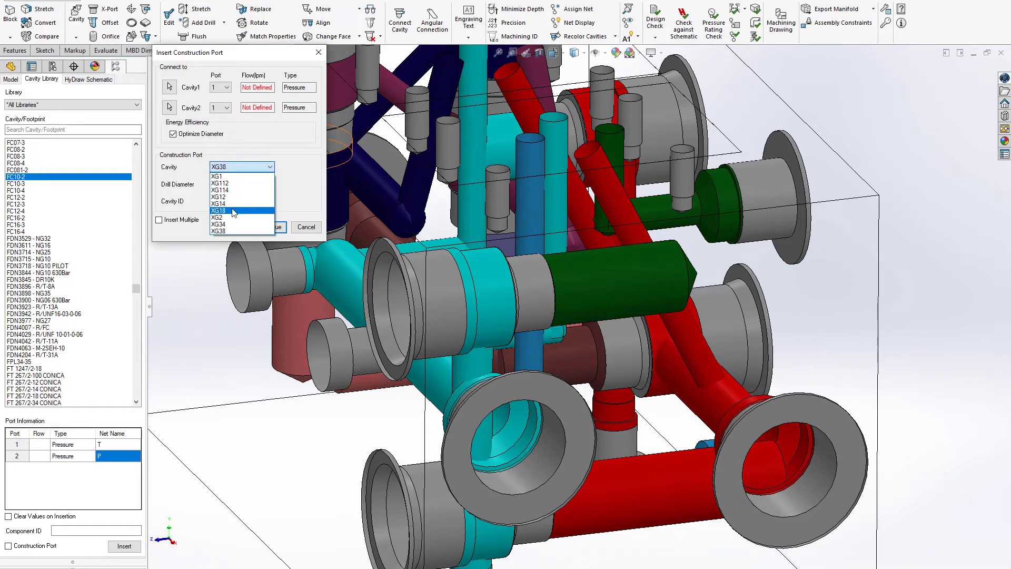
click(232, 206)
click(271, 227)
Step: Place the new construction port with its 8.5 mm drill on the end face at X 80, Y 22
click(822, 333)
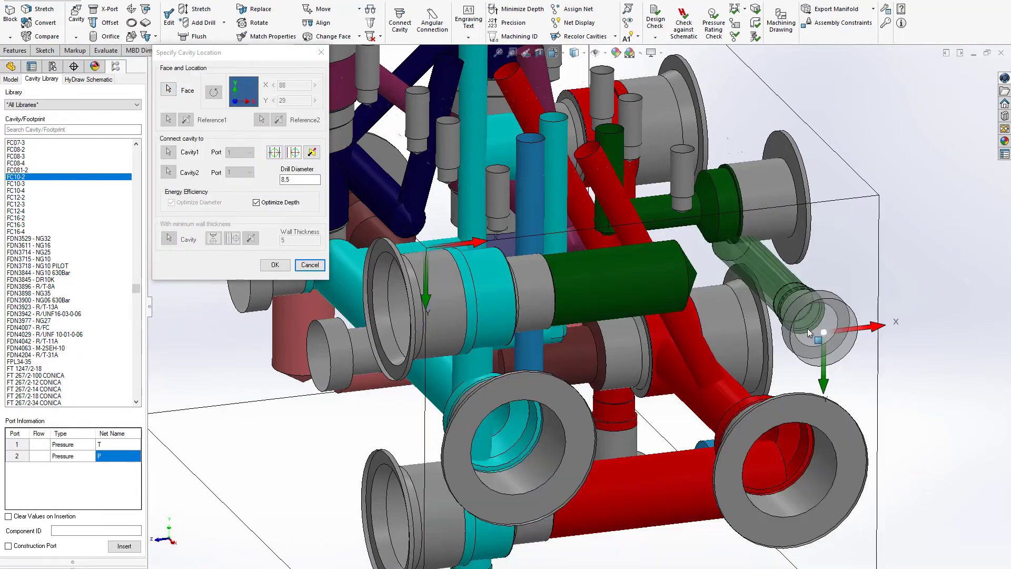
click(275, 152)
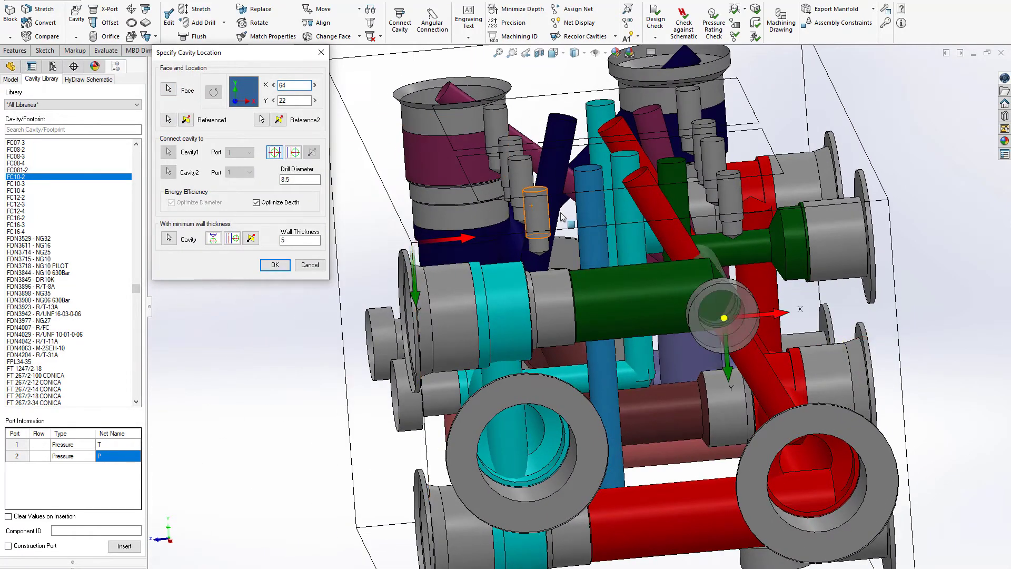
drag(789, 324, 864, 314)
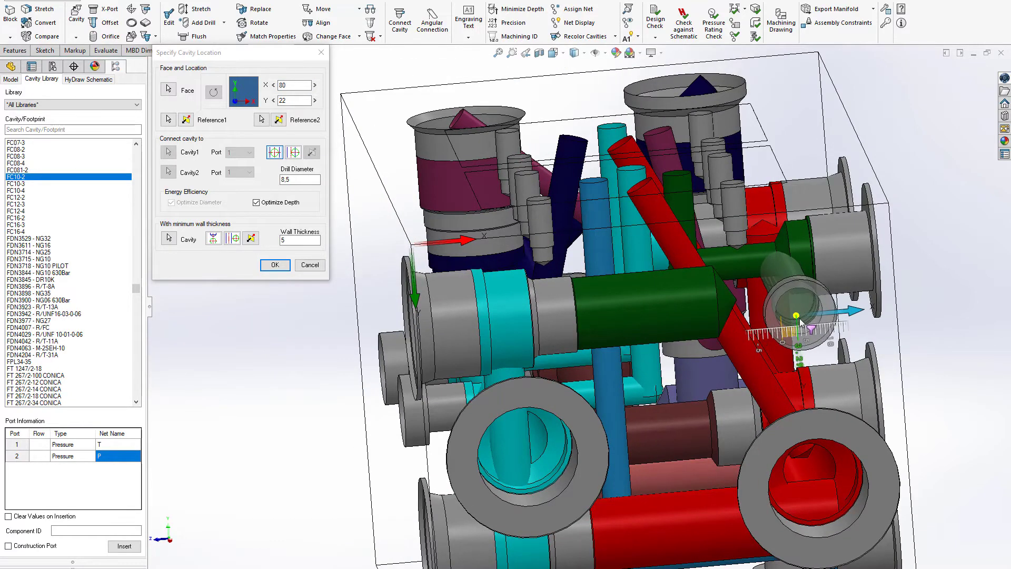
click(274, 265)
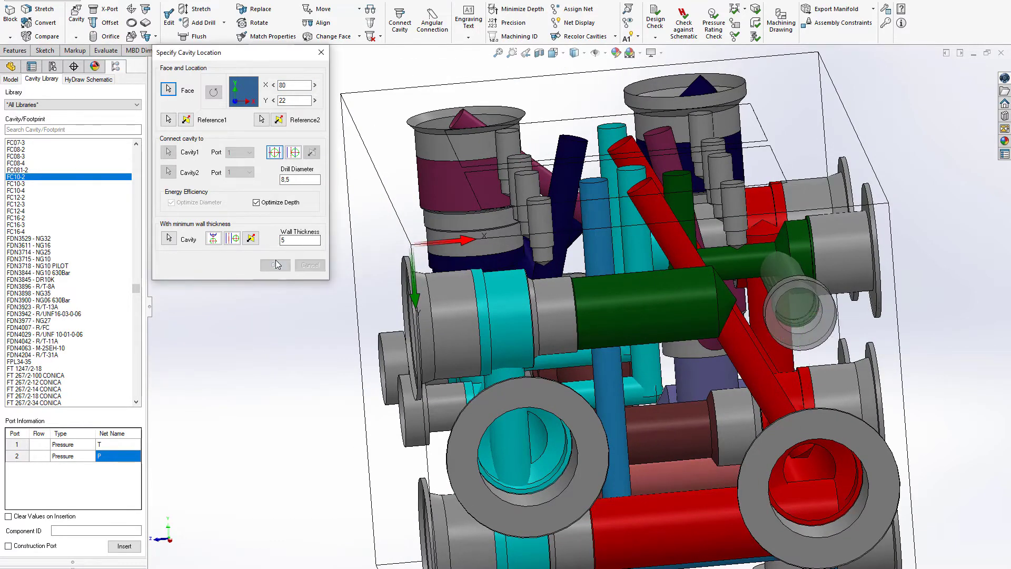
Step: Set the drill diameter of RV2's green B2 drilling to 12 mm
click(192, 14)
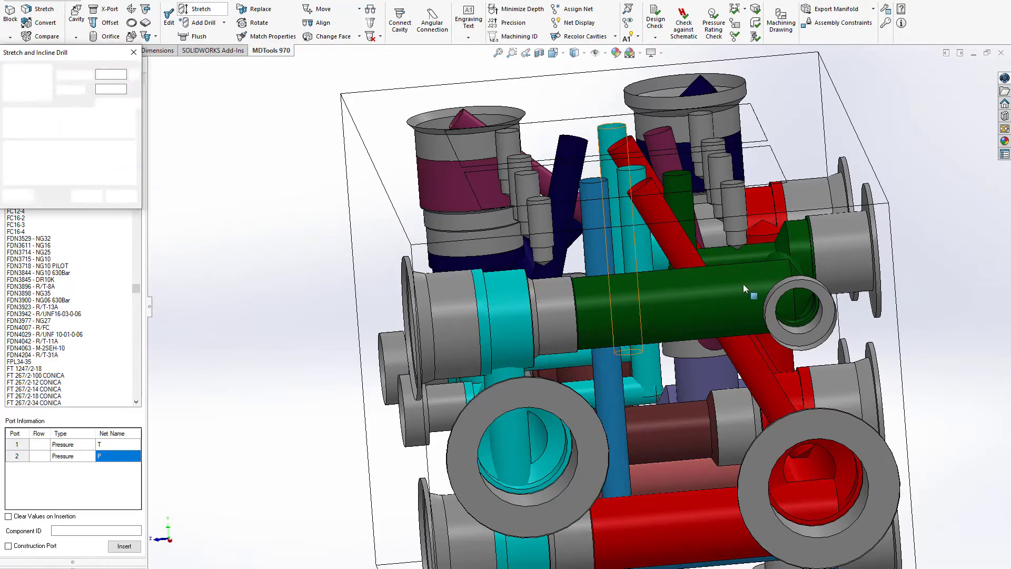
double_click(109, 75)
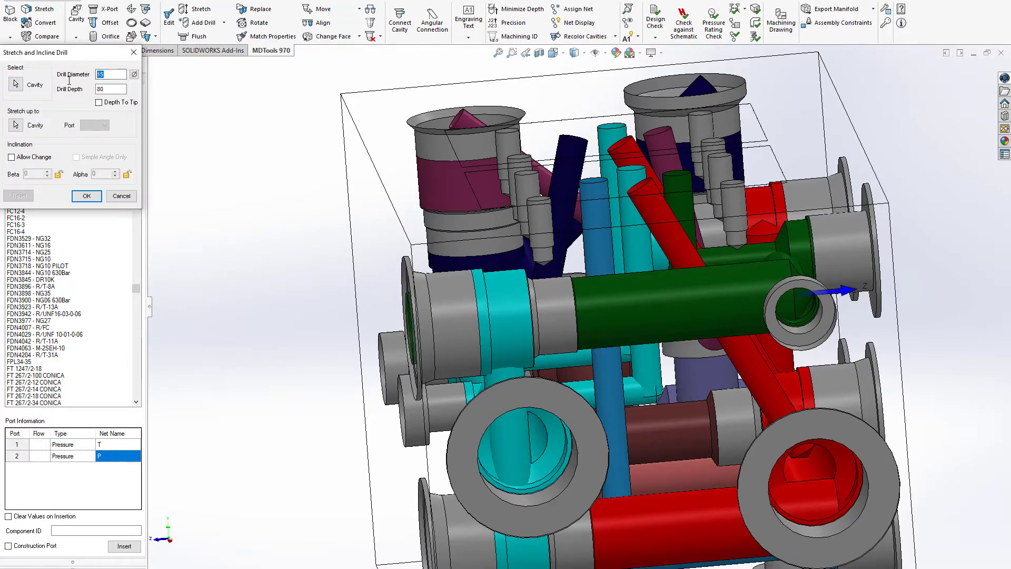
text(12)
key(Return)
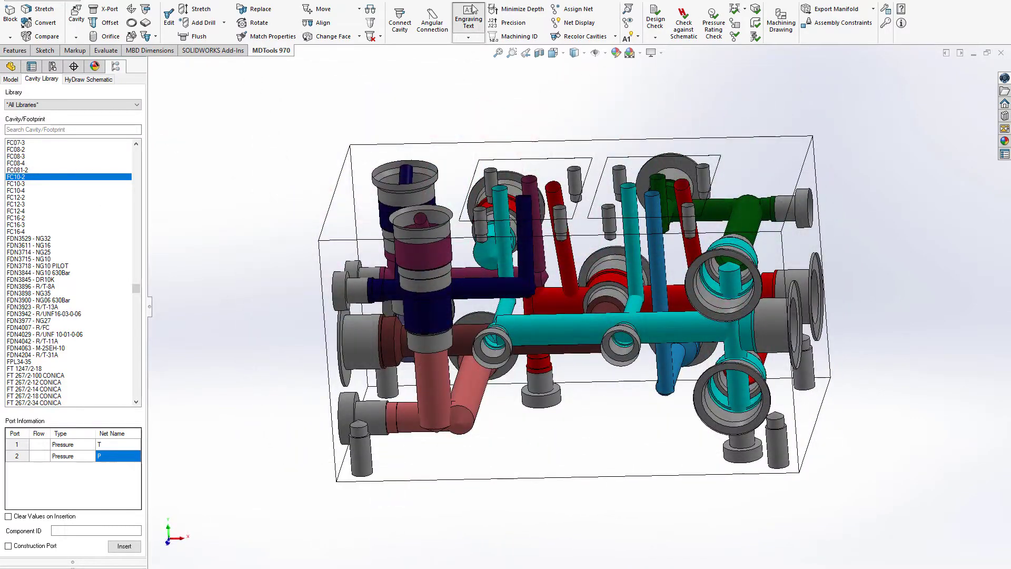
Step: Engrave a 5 mm high cosmetic CB2 label beside its cavity on the top face at X 11, Y 91
click(468, 21)
click(18, 131)
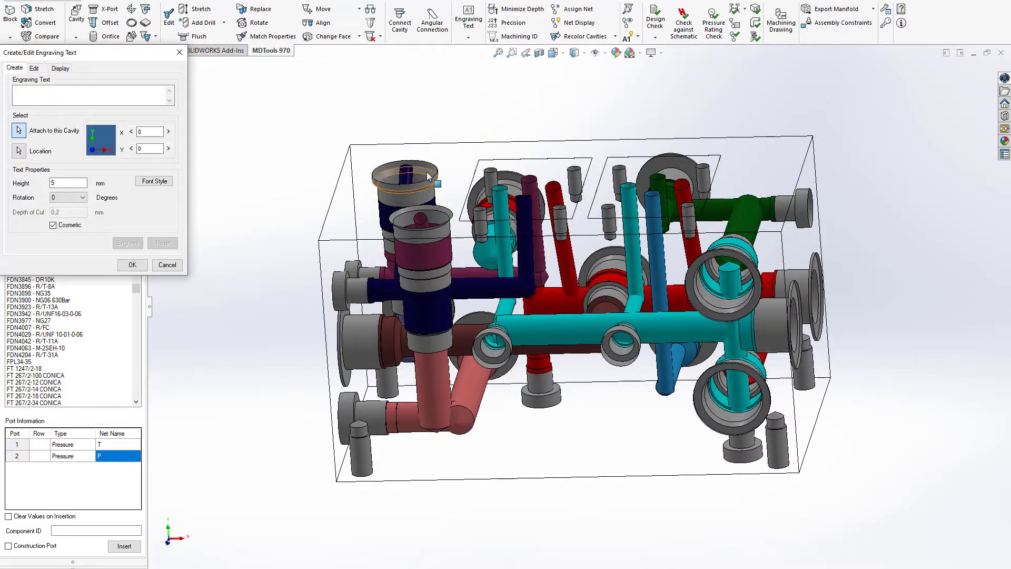
click(413, 165)
click(379, 158)
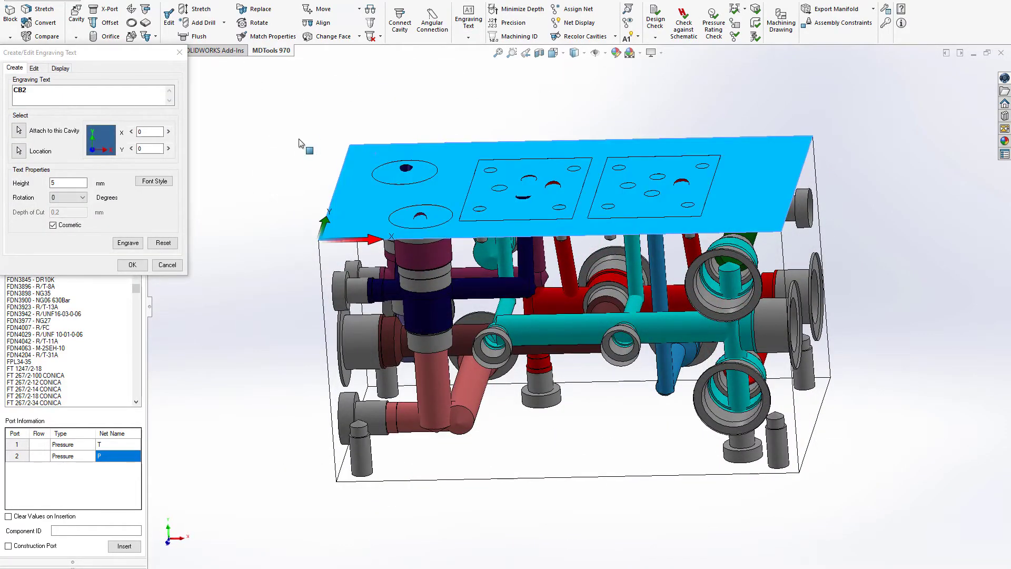
click(128, 242)
Step: Engrave a 5 mm high CB1 label beside its cavity on the top face at X 13, Y 8
click(22, 135)
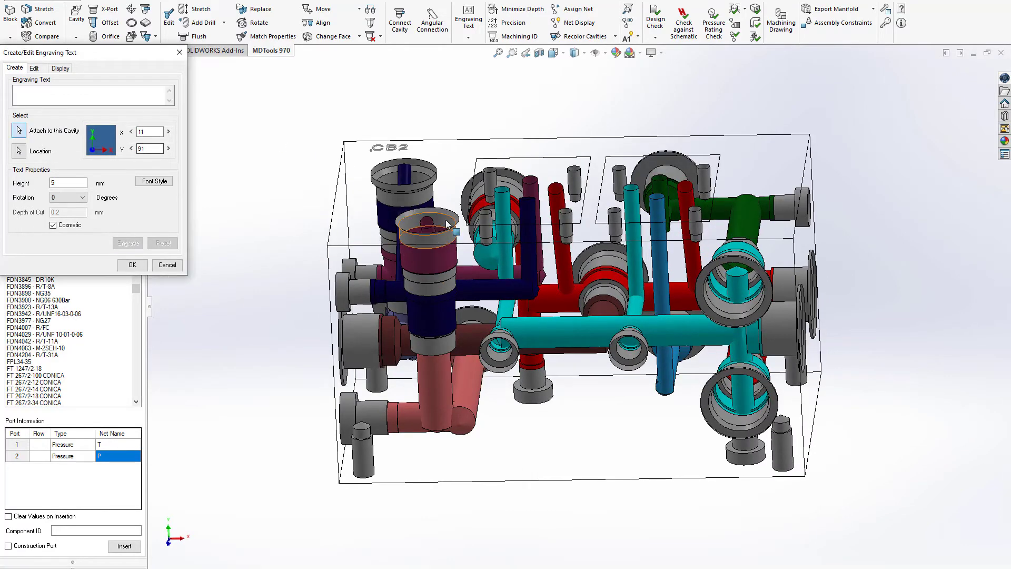
click(413, 220)
middle_drag(413, 219, 424, 247)
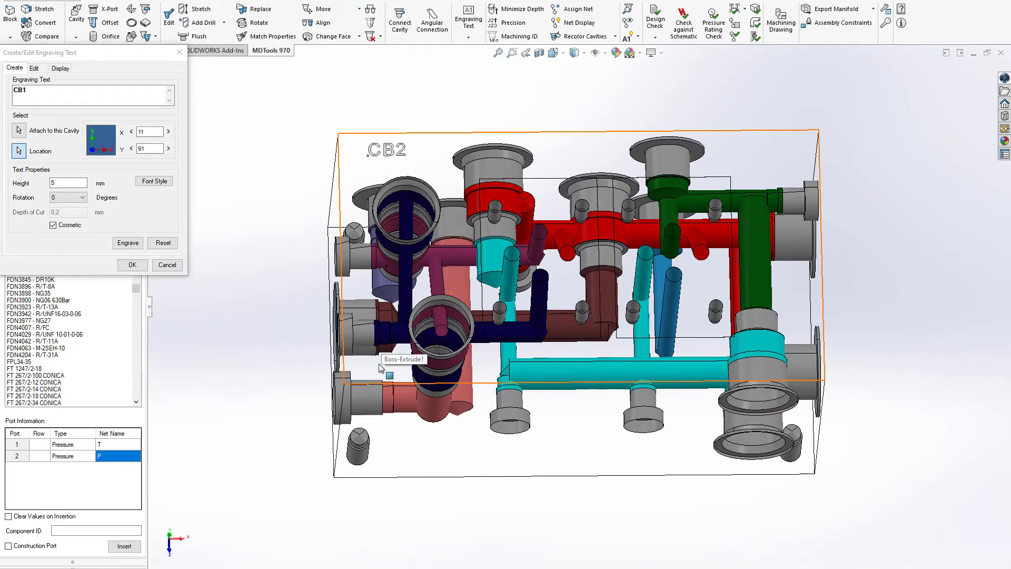
click(378, 363)
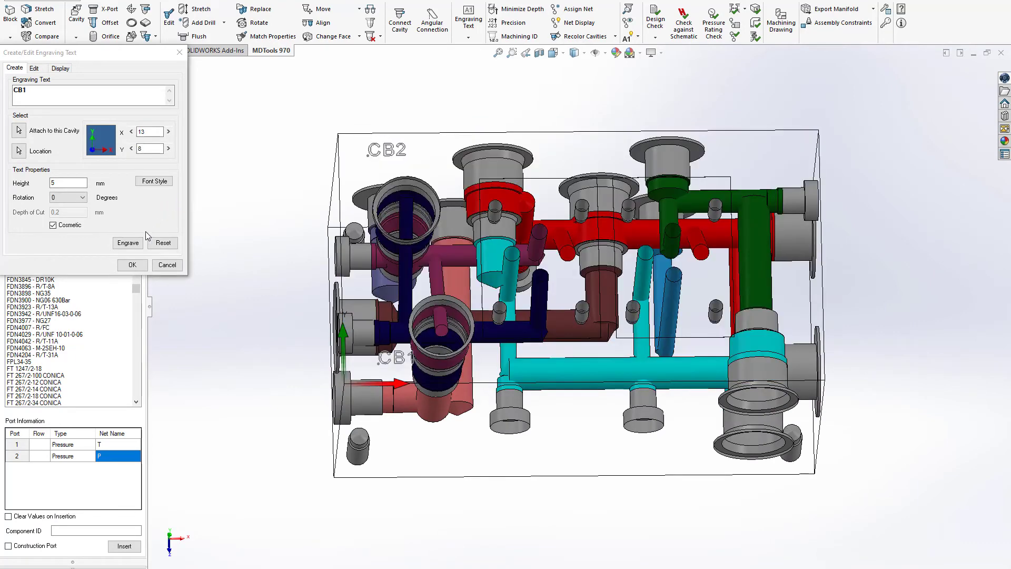
click(128, 243)
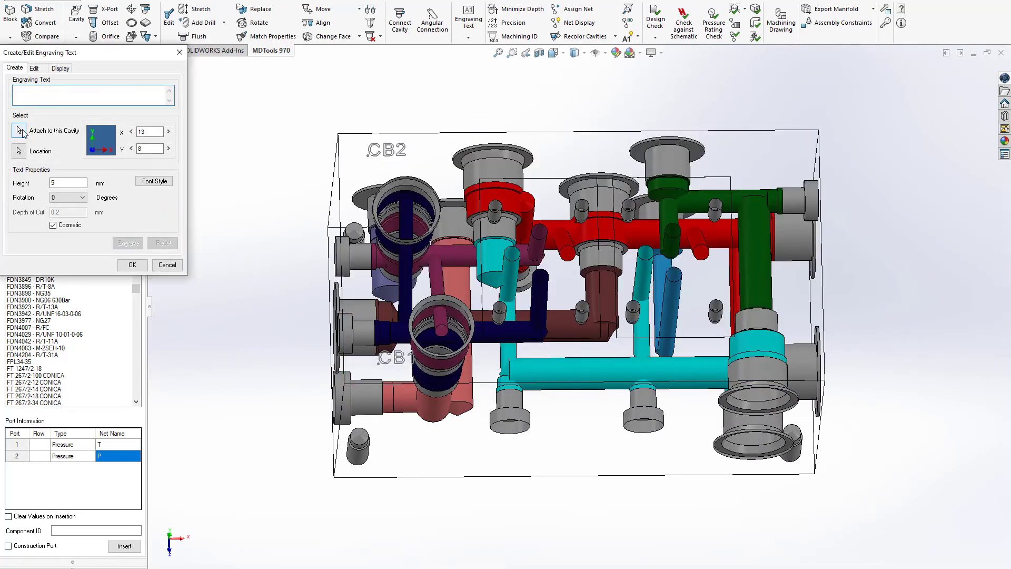
Step: Engrave a 5 mm high EV1 label next to its footprint on the top face at X 70, Y 6
click(19, 130)
click(511, 265)
middle_drag(560, 344, 532, 384)
click(535, 401)
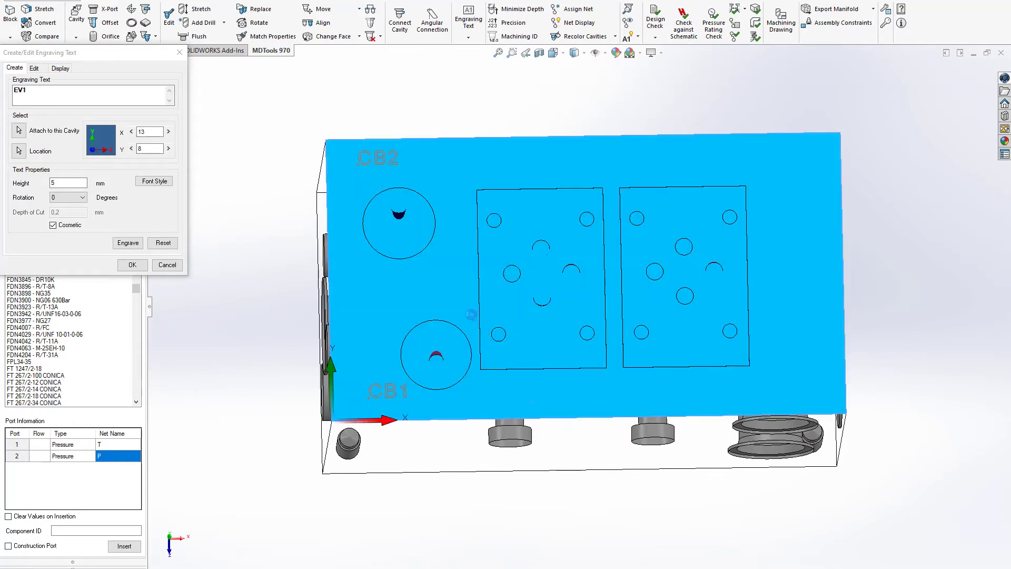
click(128, 243)
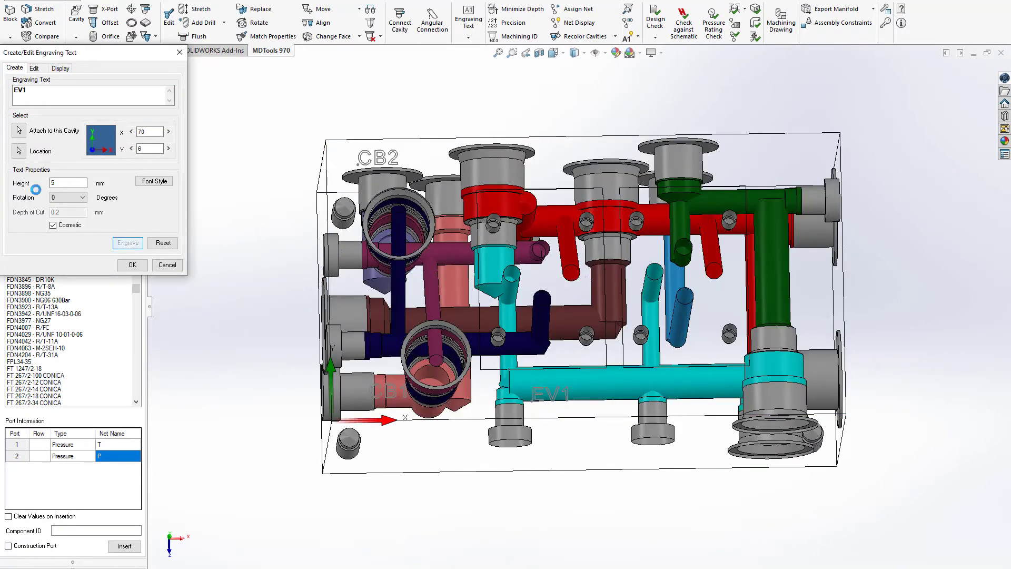
Step: Engrave a 5 mm high EV2 label next to its footprint at X 119, nudging its Y position slightly lower
click(19, 131)
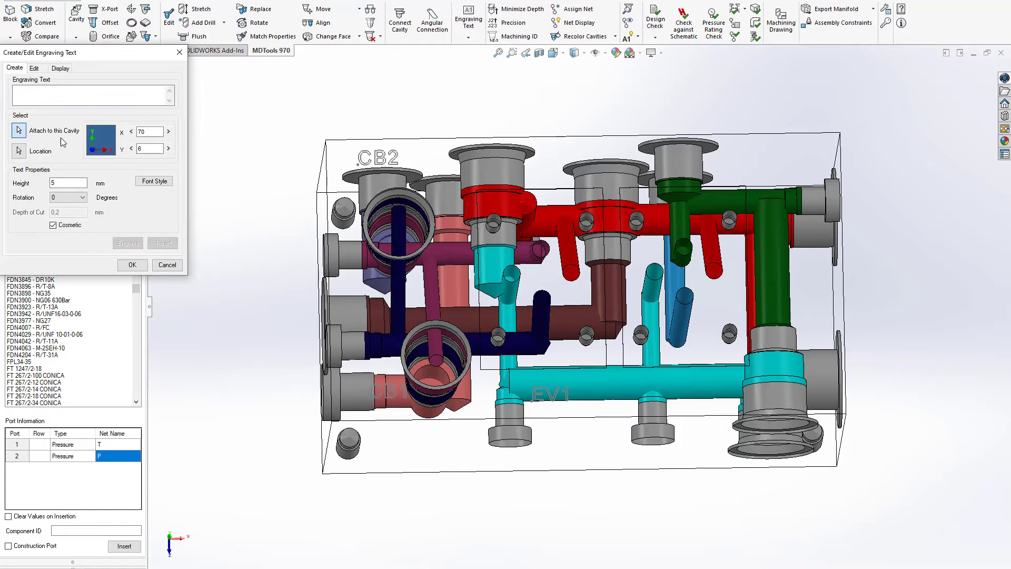
click(683, 314)
click(674, 400)
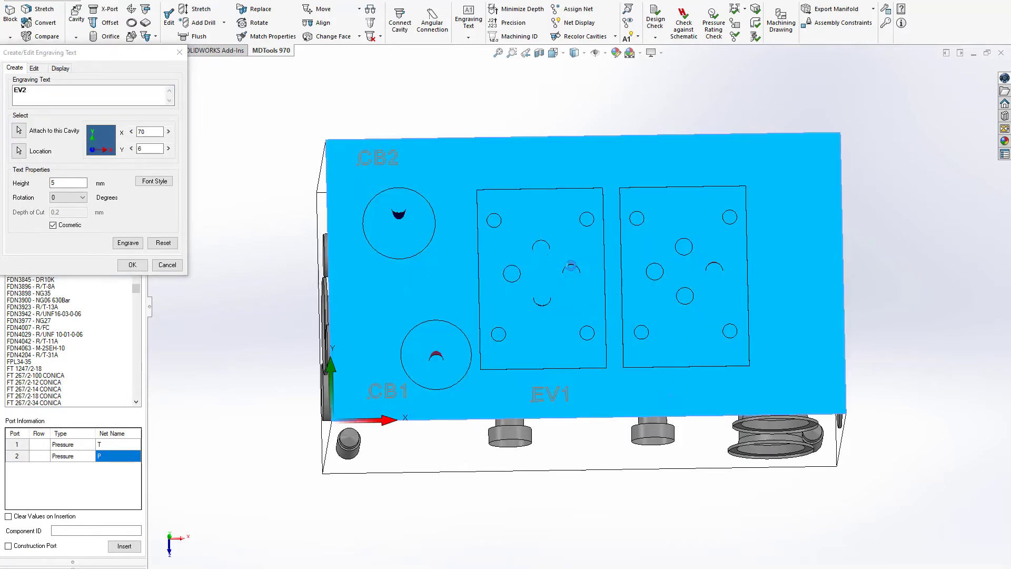
middle_drag(531, 252, 536, 295)
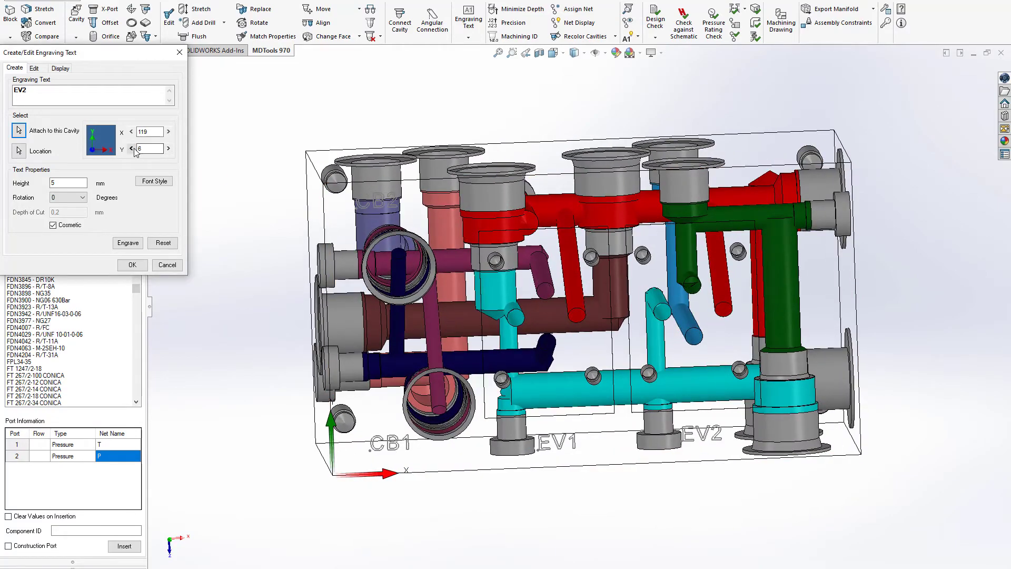
click(132, 149)
click(124, 244)
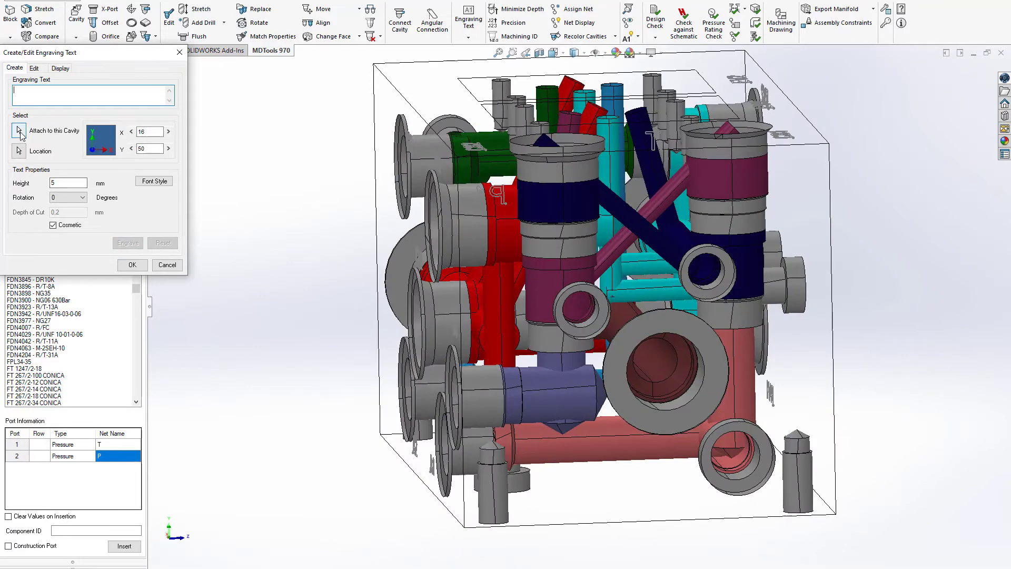
Step: Engrave a 5 mm high P label at X 28, Y 49 beside the large port on the end face and finish engraving
click(717, 353)
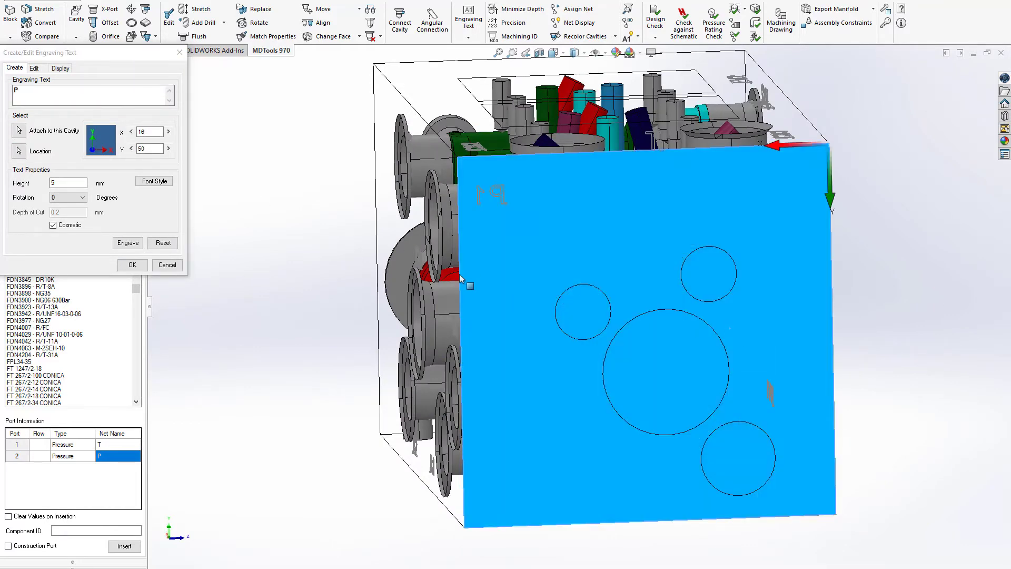
click(735, 316)
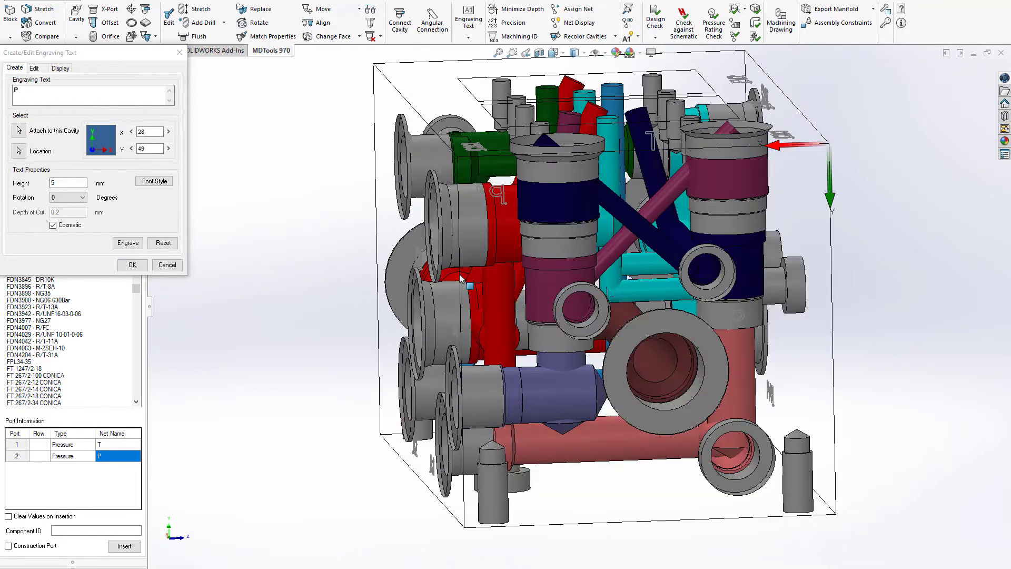
click(126, 242)
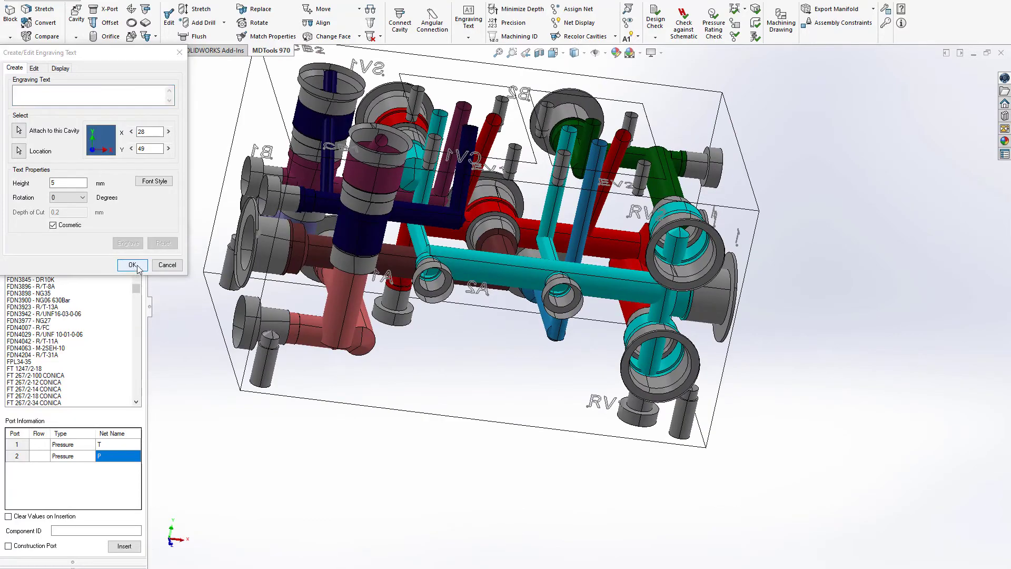
click(166, 265)
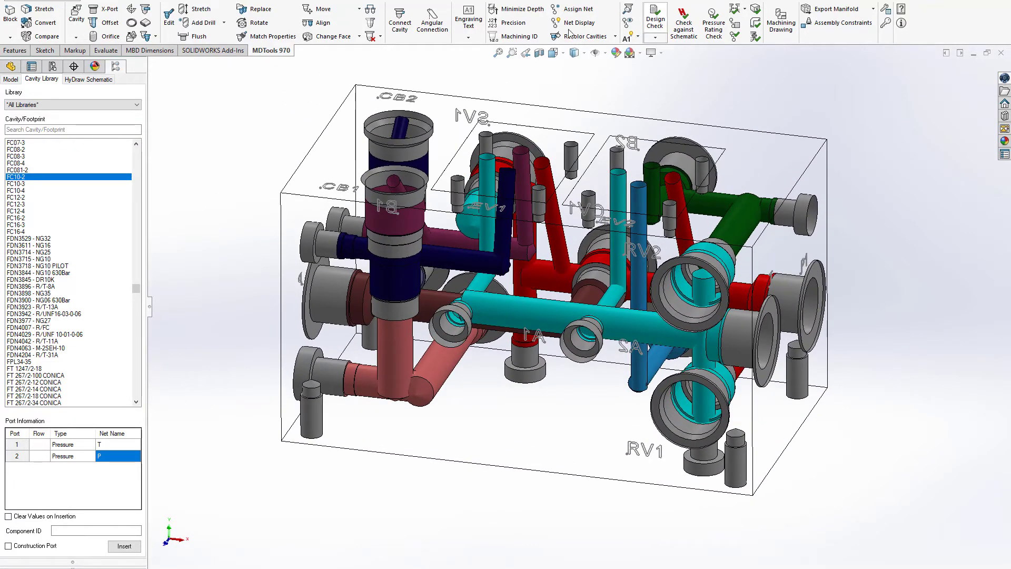
Step: Convert the manifold's cavities from virtual to feature mode
click(43, 24)
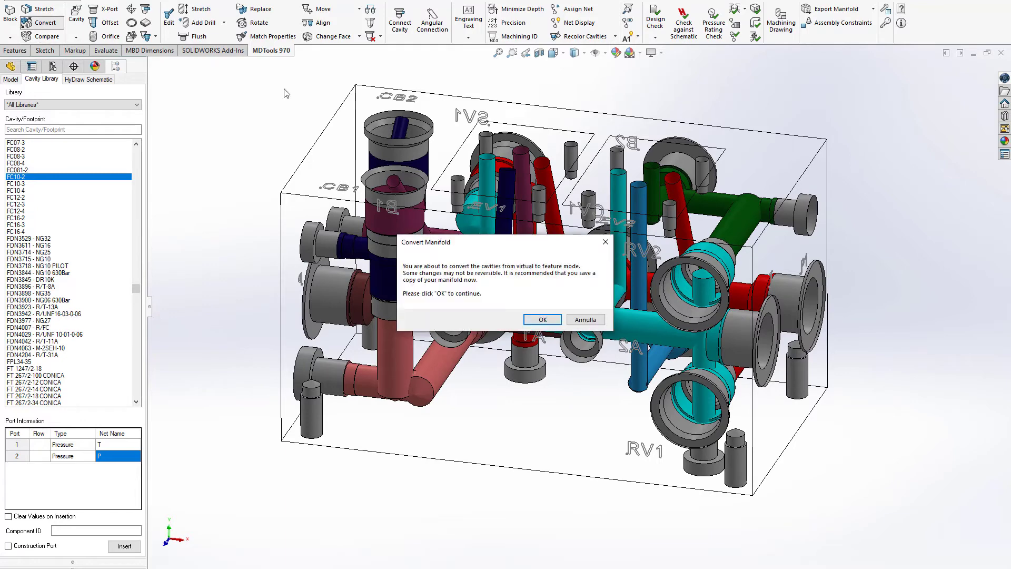
click(552, 323)
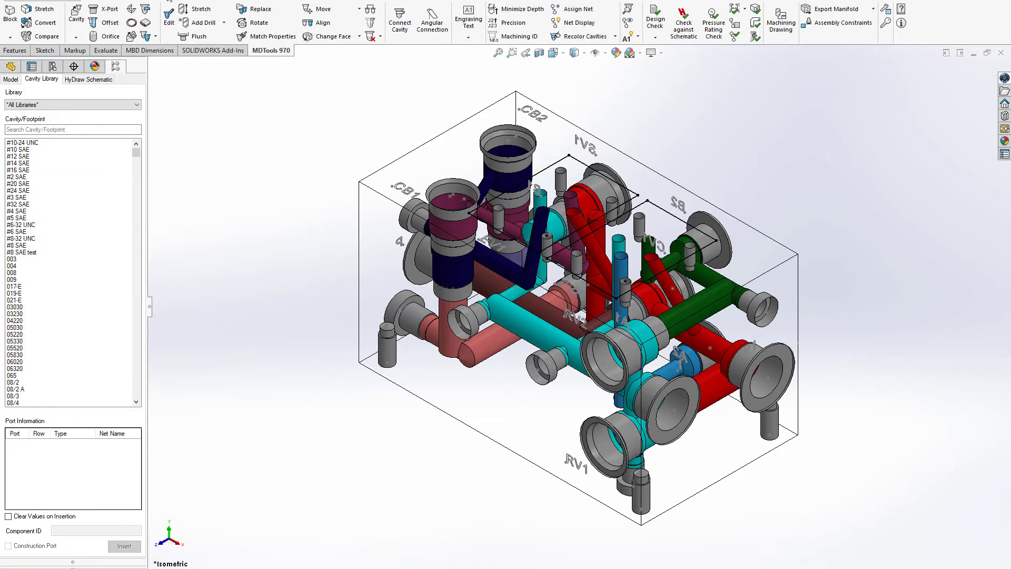
Step: Edit all engraved labels at once to non-cosmetic text, 5 mm high with a 0.2 mm depth of cut
click(469, 21)
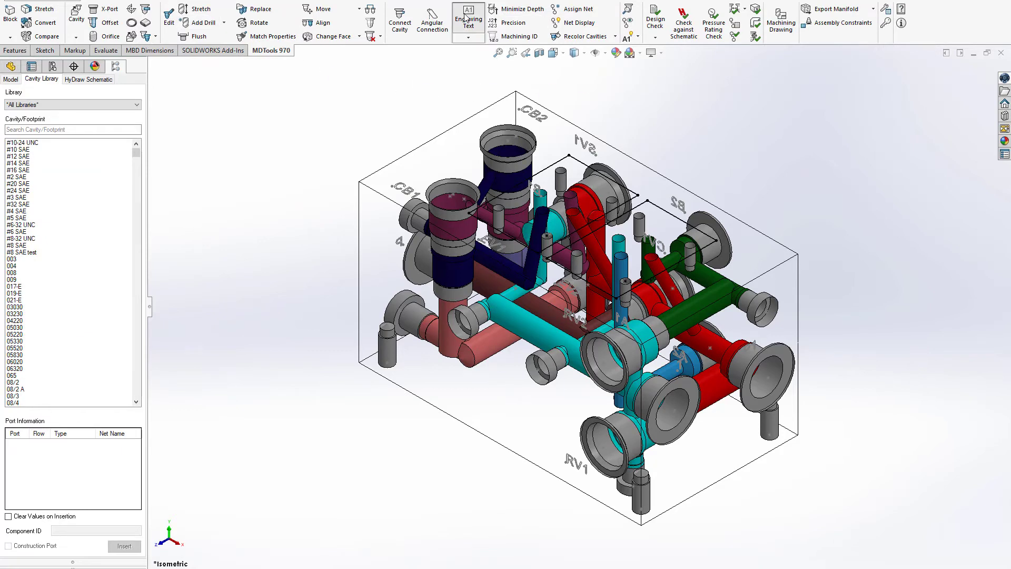
click(33, 69)
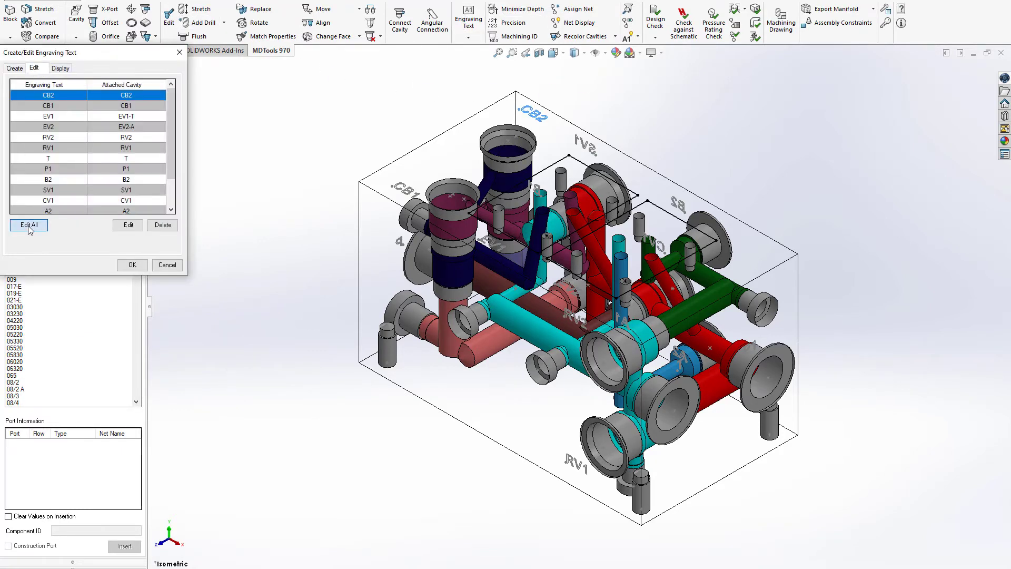
click(29, 225)
click(70, 181)
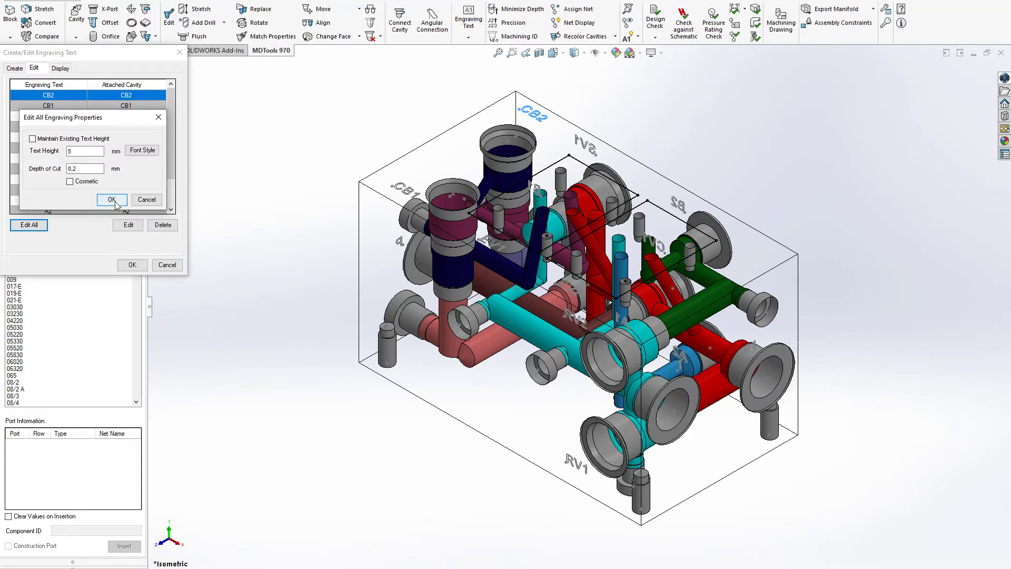
click(112, 200)
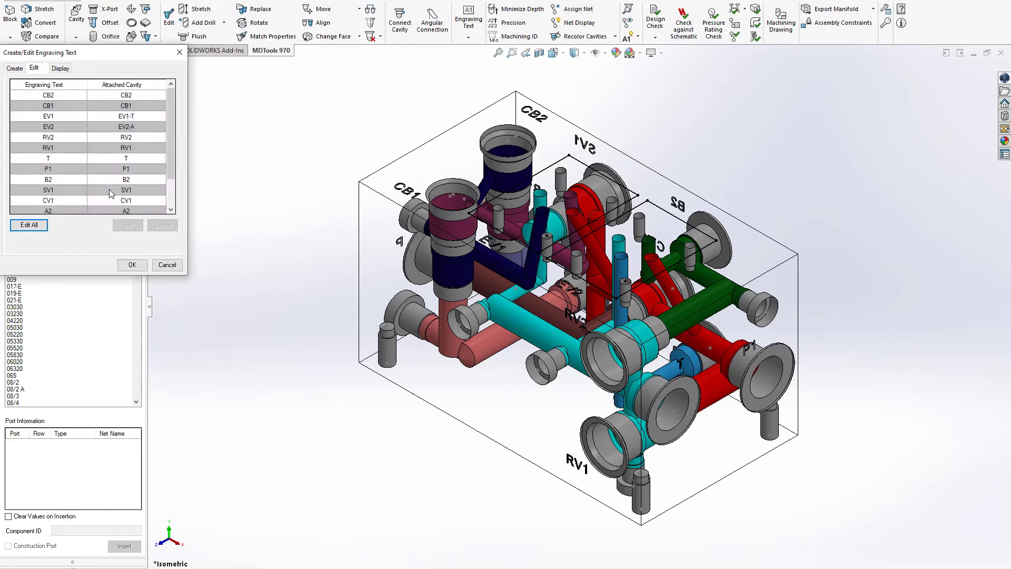
click(132, 264)
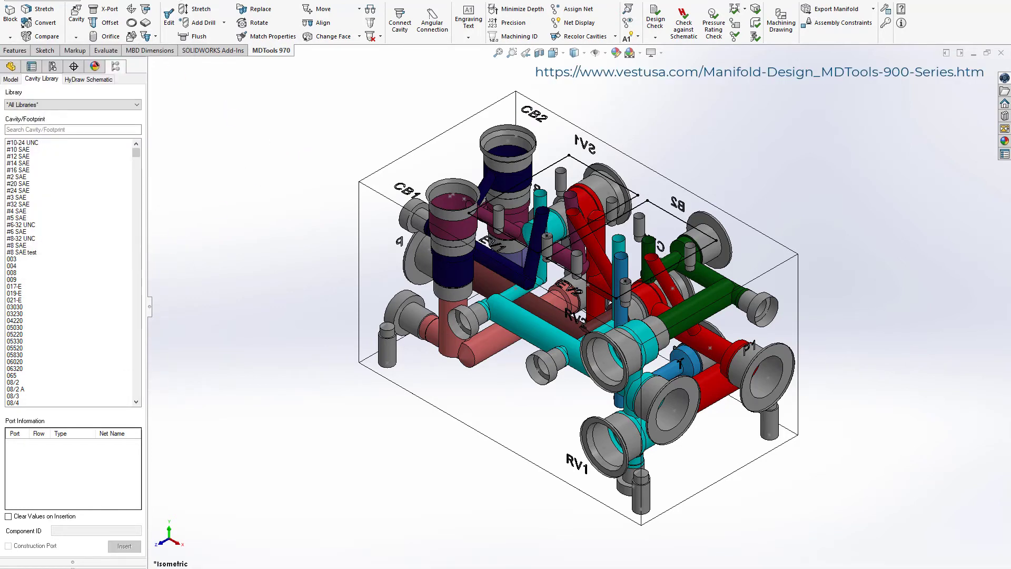
Step: Create a new assembly with the 04_block manifold placed in it and assemble its plugs
key(ctrl+n)
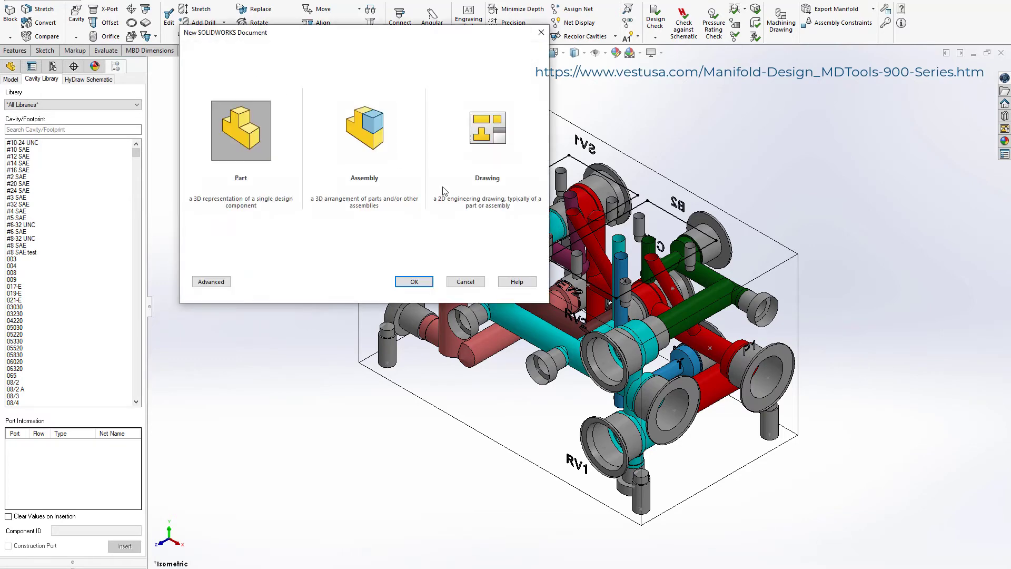
double_click(374, 139)
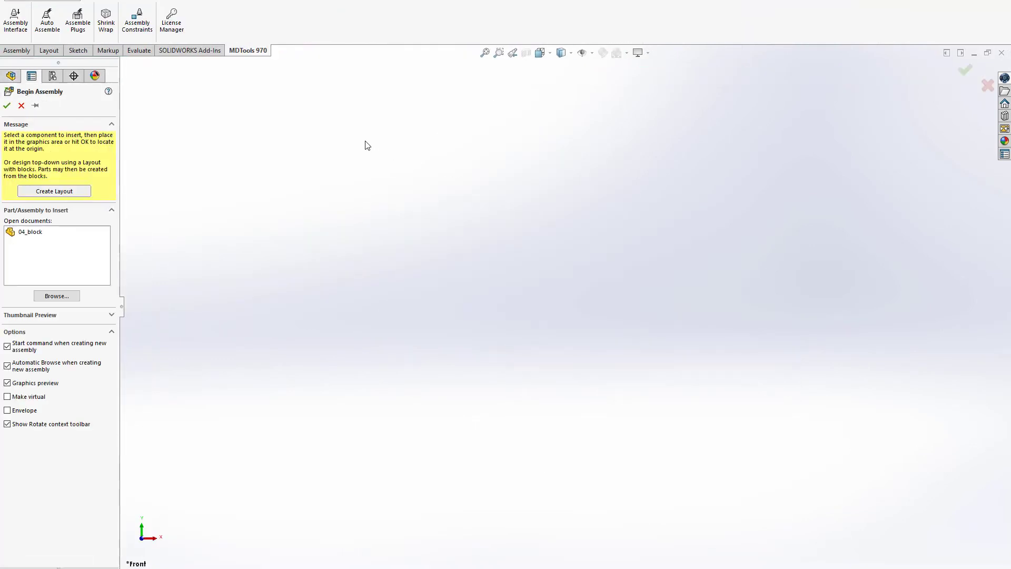
click(29, 232)
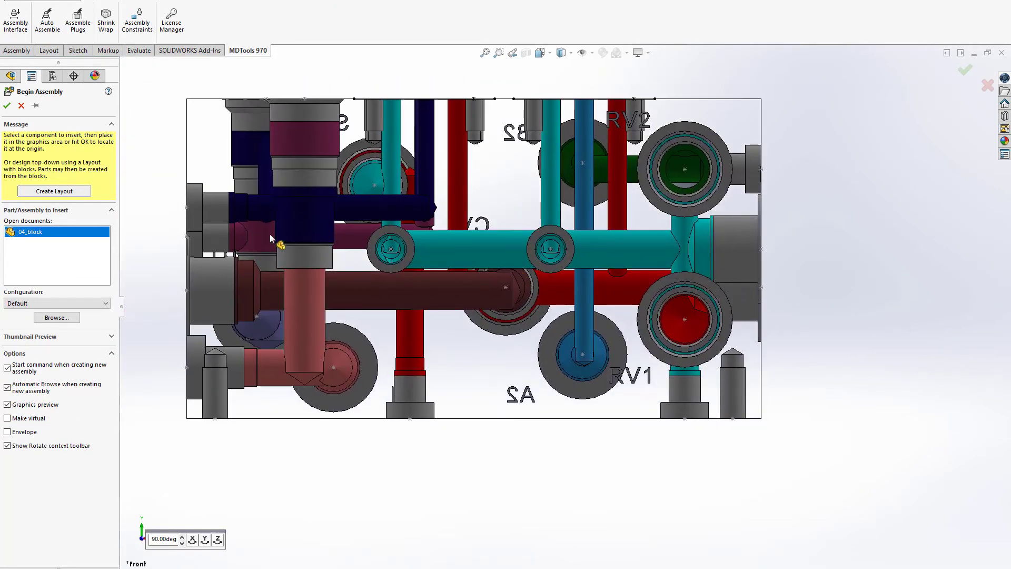
click(308, 168)
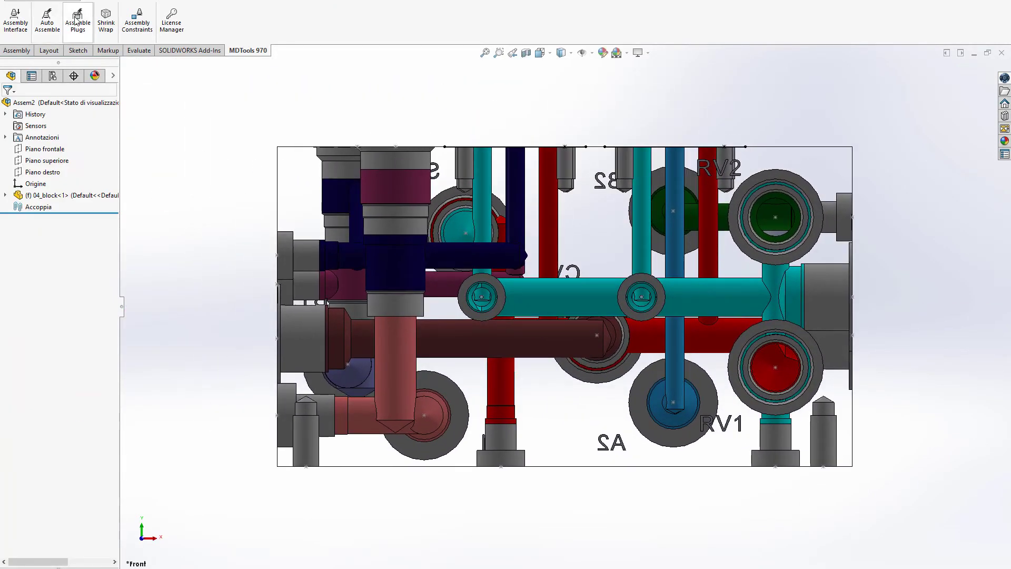
click(77, 20)
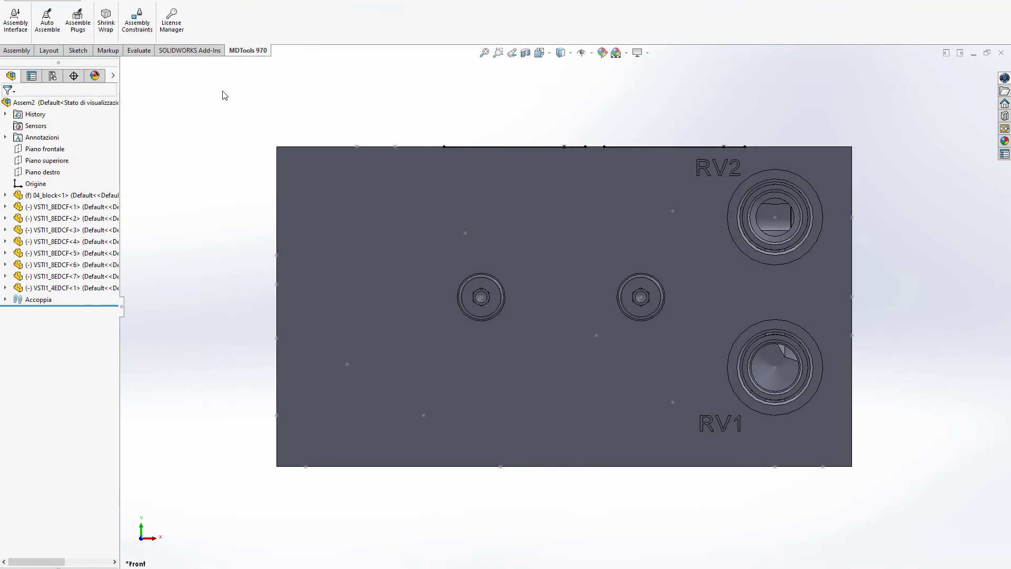
Step: Search the CAD model library for "w" and select WS10ZR-01-C-N-0.SLDPRT as the valve model for SV1
click(16, 20)
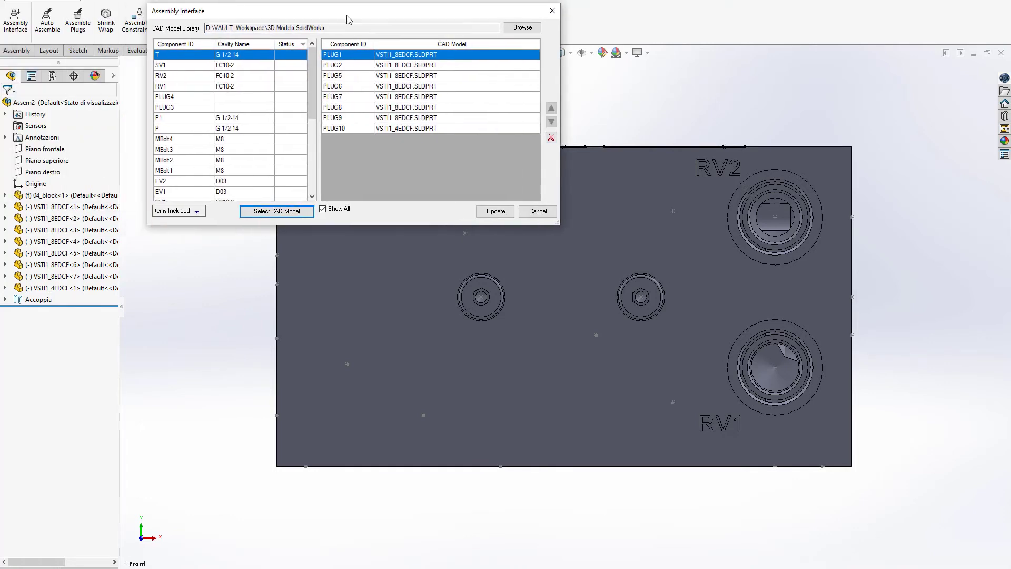
click(288, 213)
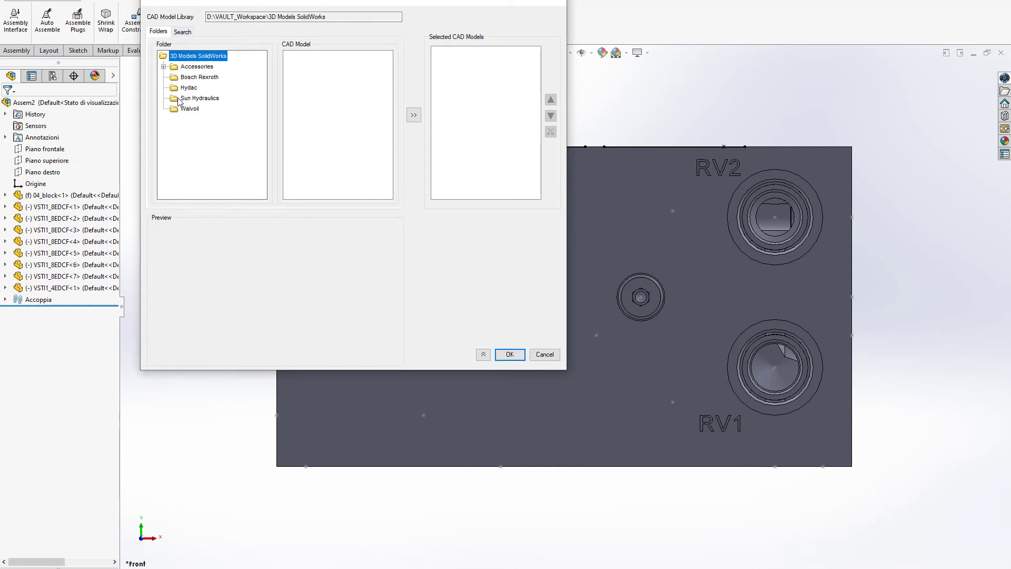
click(183, 32)
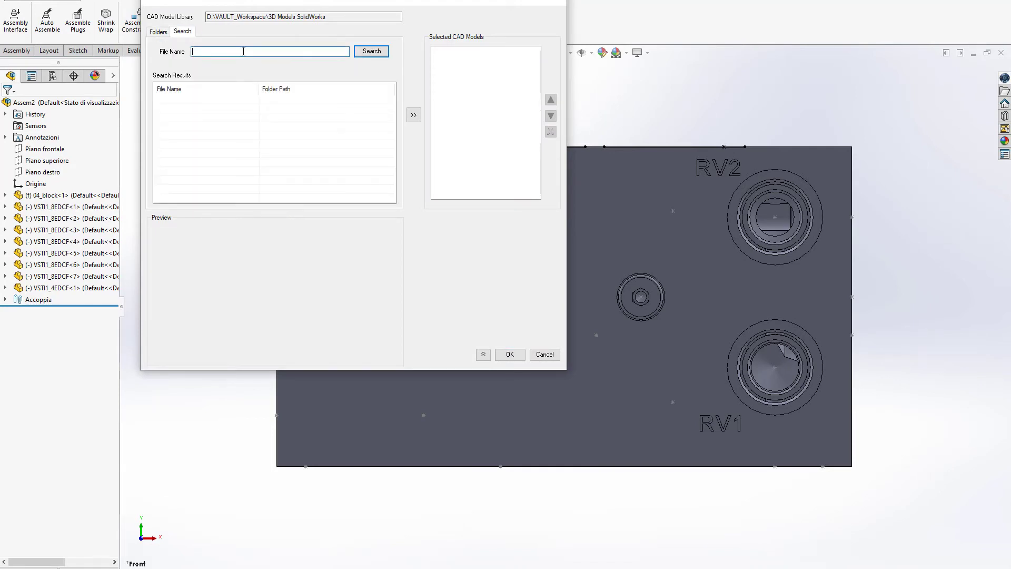
click(369, 54)
scroll(248, 132, down, 10)
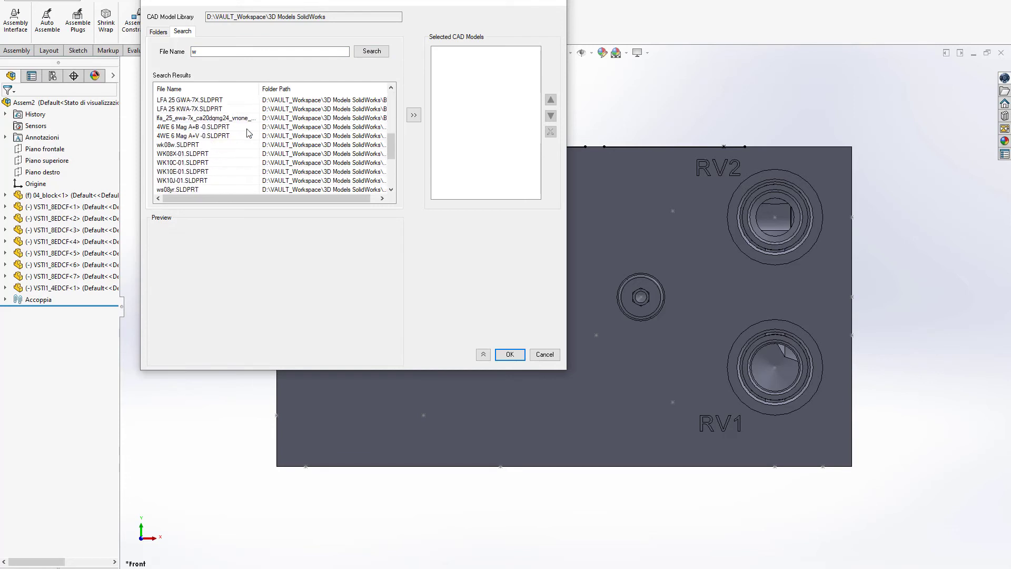
click(190, 154)
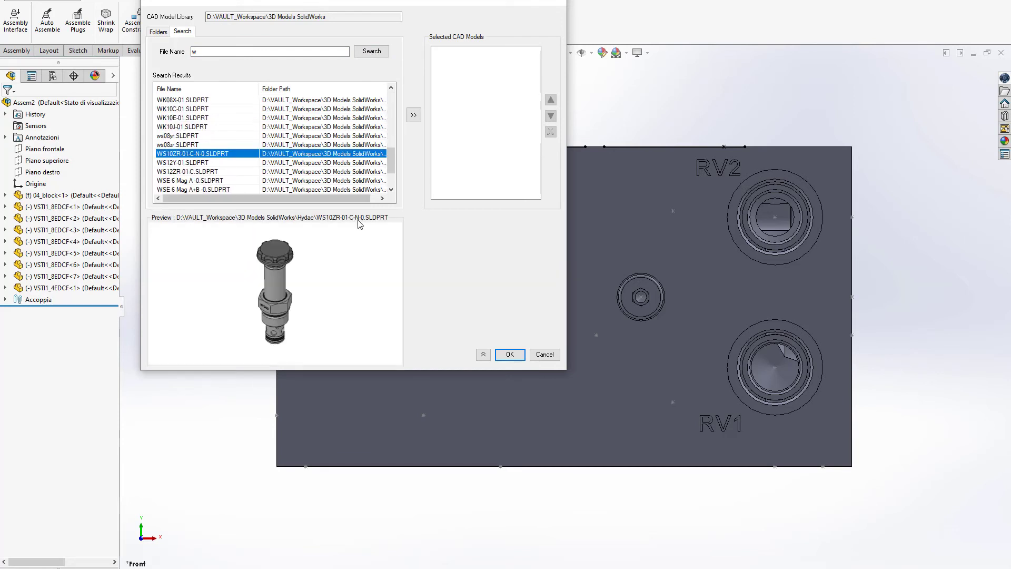
click(413, 115)
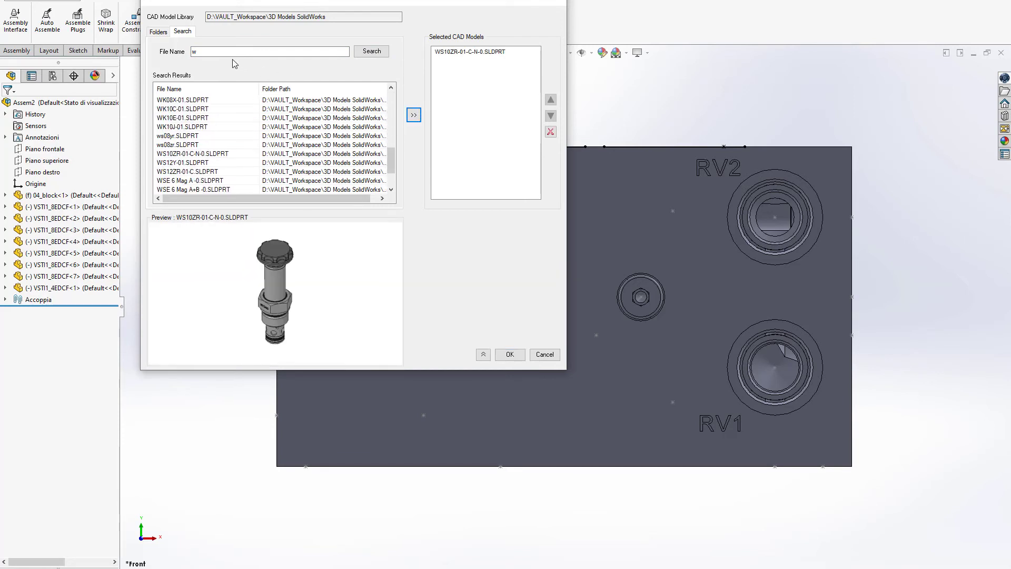
Step: Add the HYDAC-COIL-xG-40-1836.SLDPRT coil from the Hydac folder to SV1's selected models
click(158, 32)
click(189, 88)
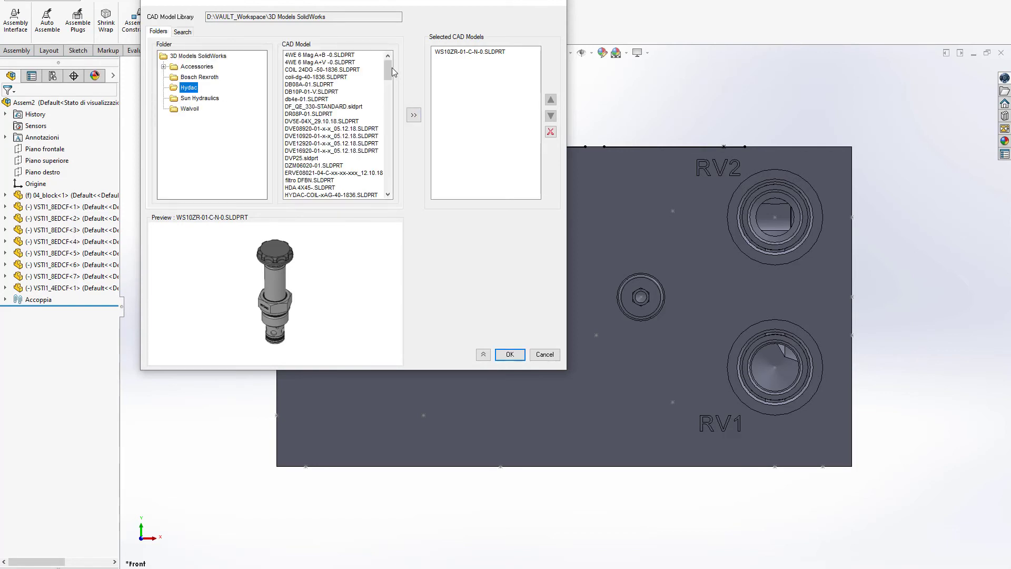
scroll(390, 79, down, 7)
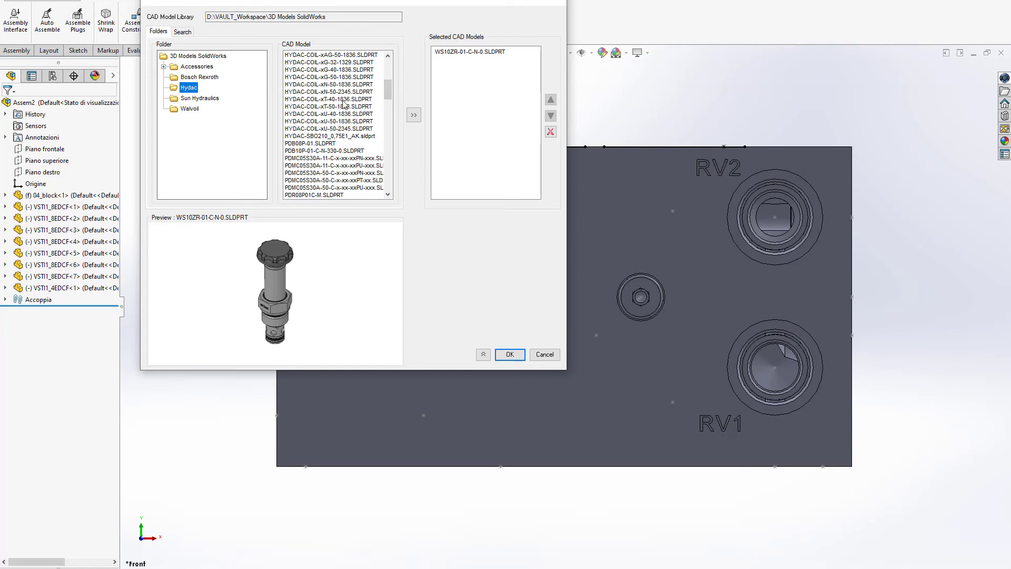
scroll(345, 109, up, 1)
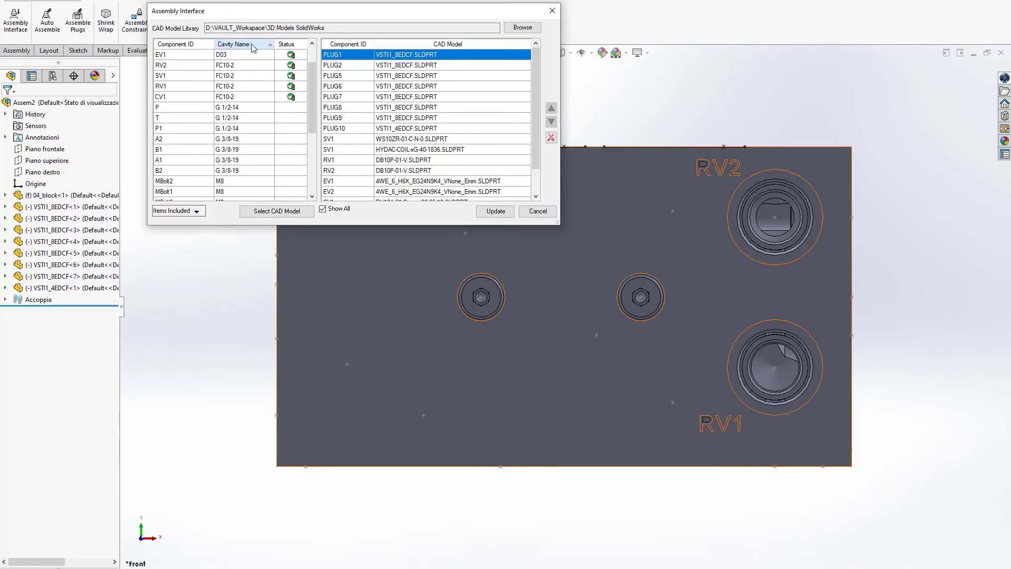
Step: Review the components' assigned CAD models, update the assembly to insert them, and close the assembly interface
scroll(273, 107, up, 1)
scroll(272, 107, down, 3)
scroll(272, 111, up, 3)
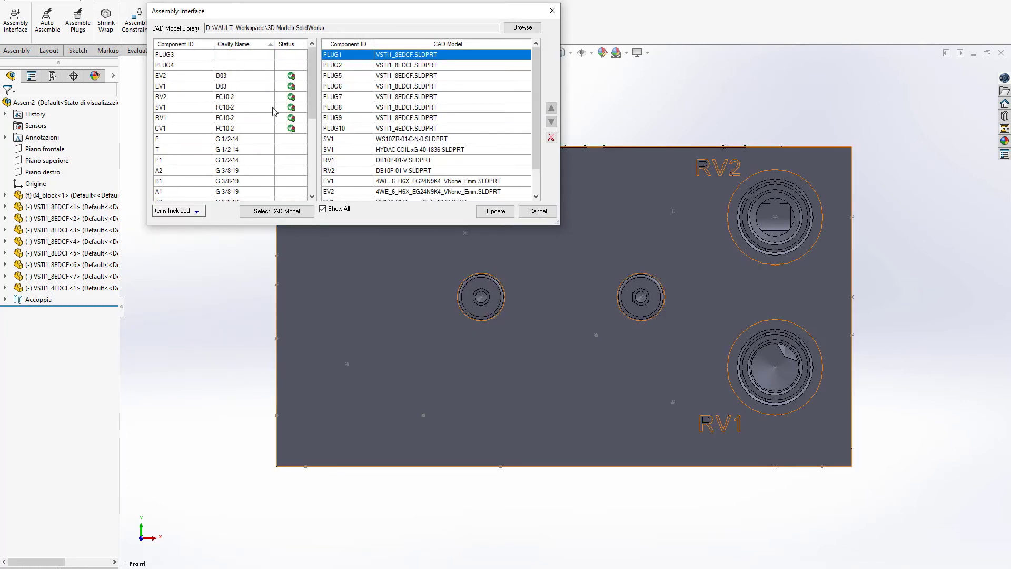
click(496, 210)
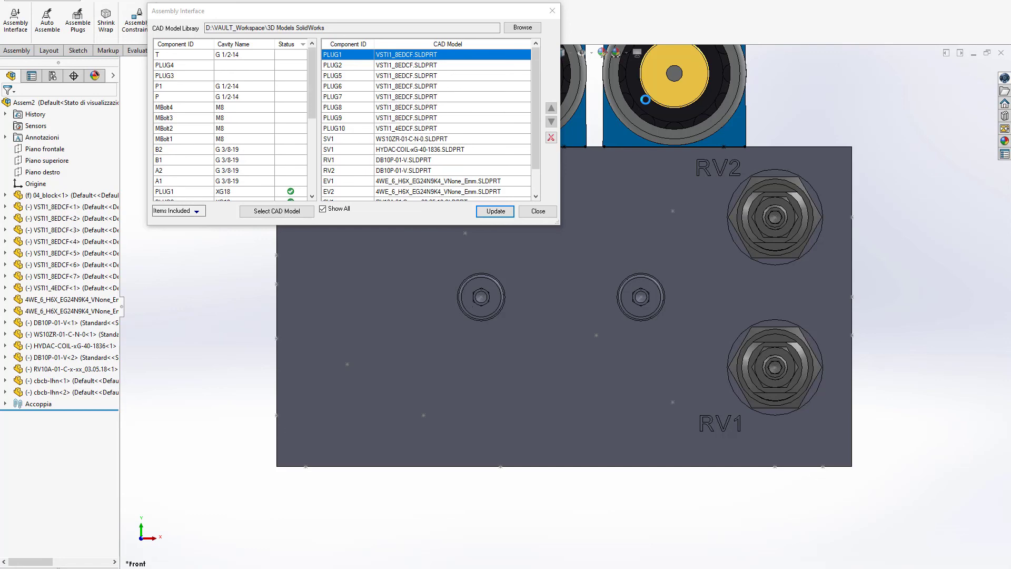
click(538, 211)
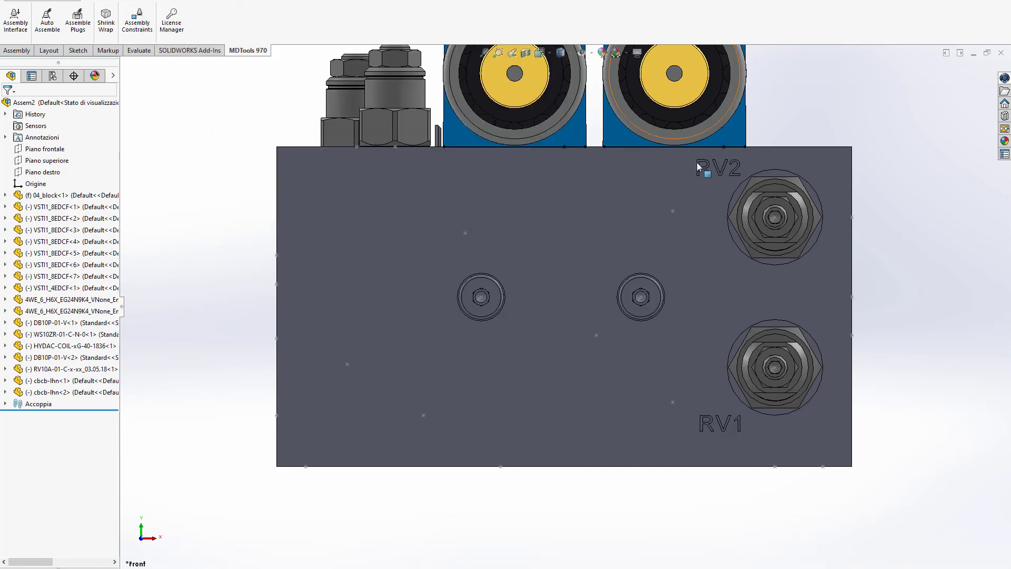
Step: Rotate the HYDAC coil on the SV1 valve about its axis so its connector points sideways toward the P port face
key(ctrl+7)
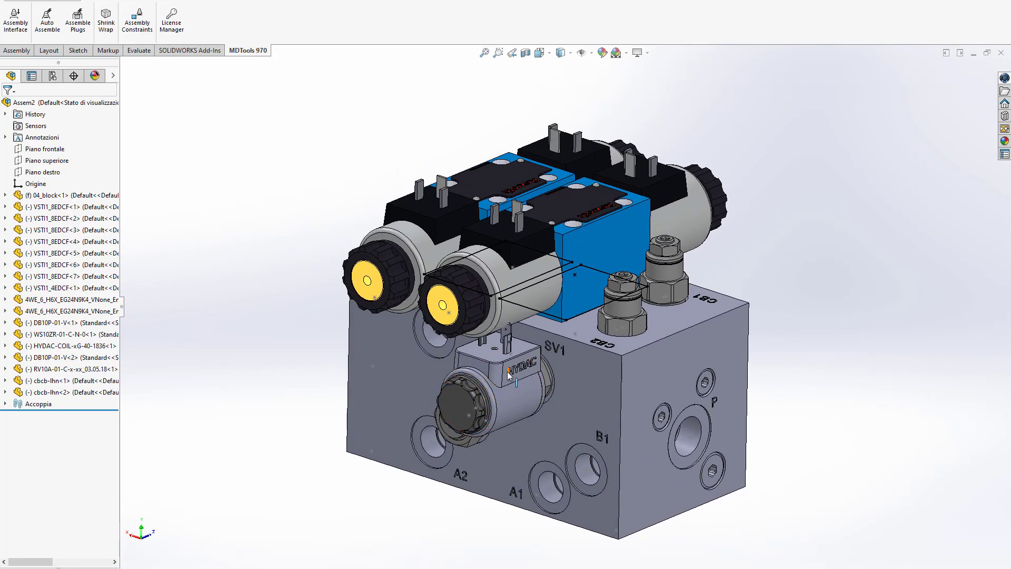
drag(522, 410, 577, 418)
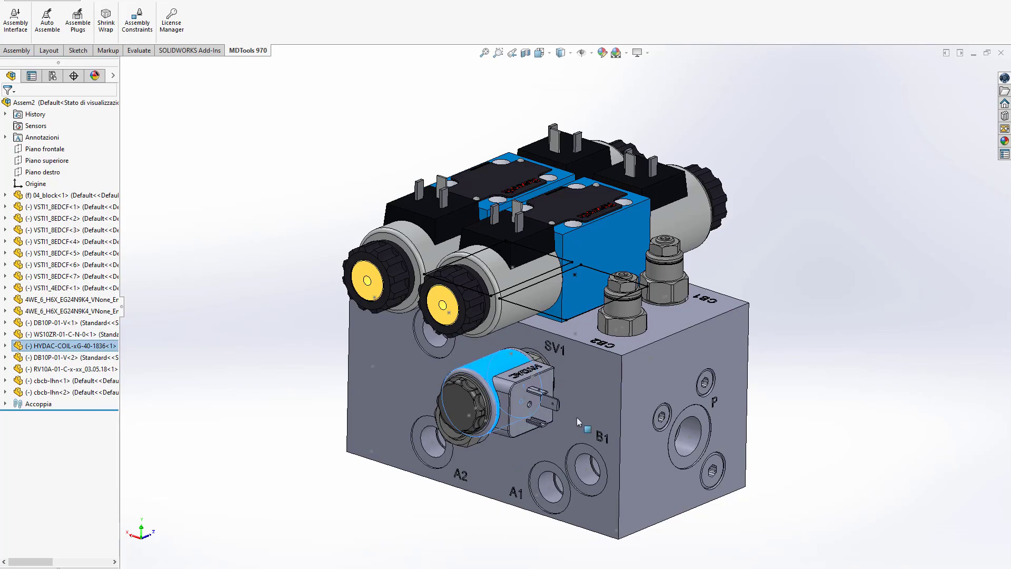
click(816, 280)
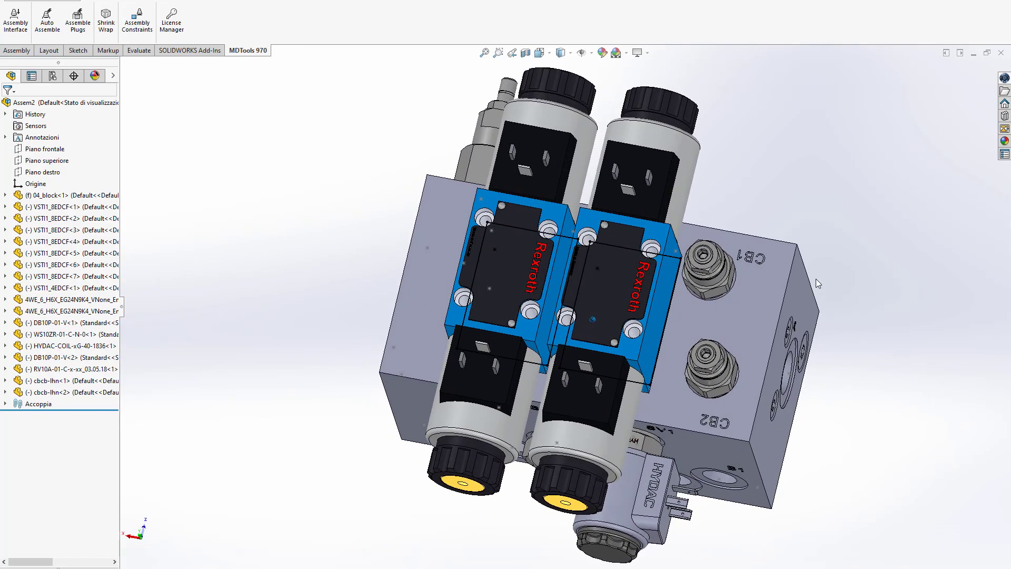